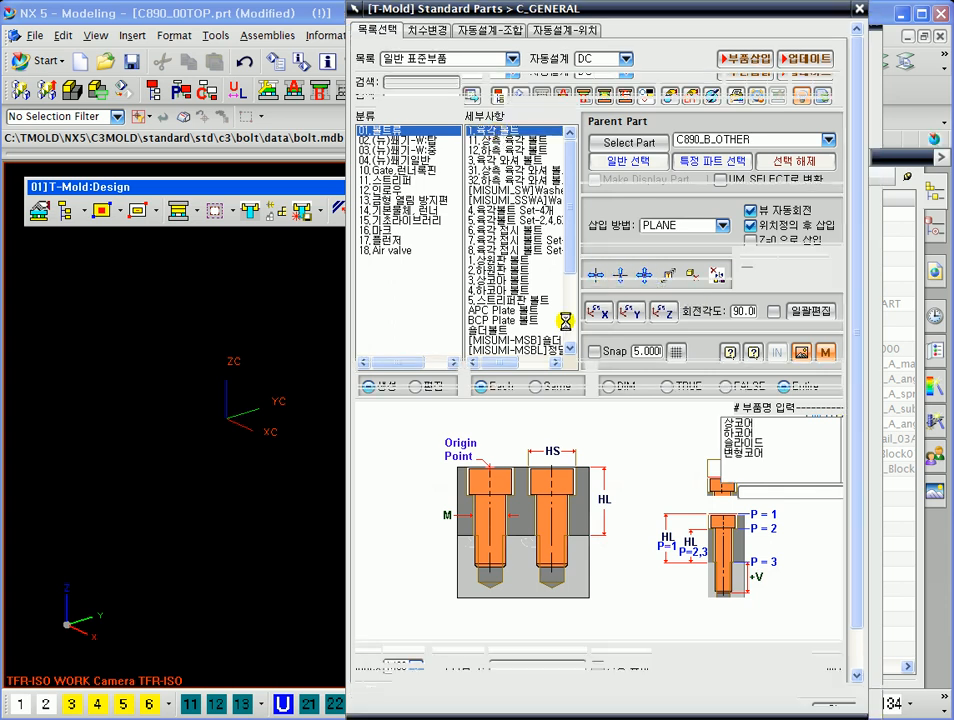
# Insert an M20 hexagon bolt under C890_B_OTHER, using WCS as the placement method
pyautogui.click(405, 654)
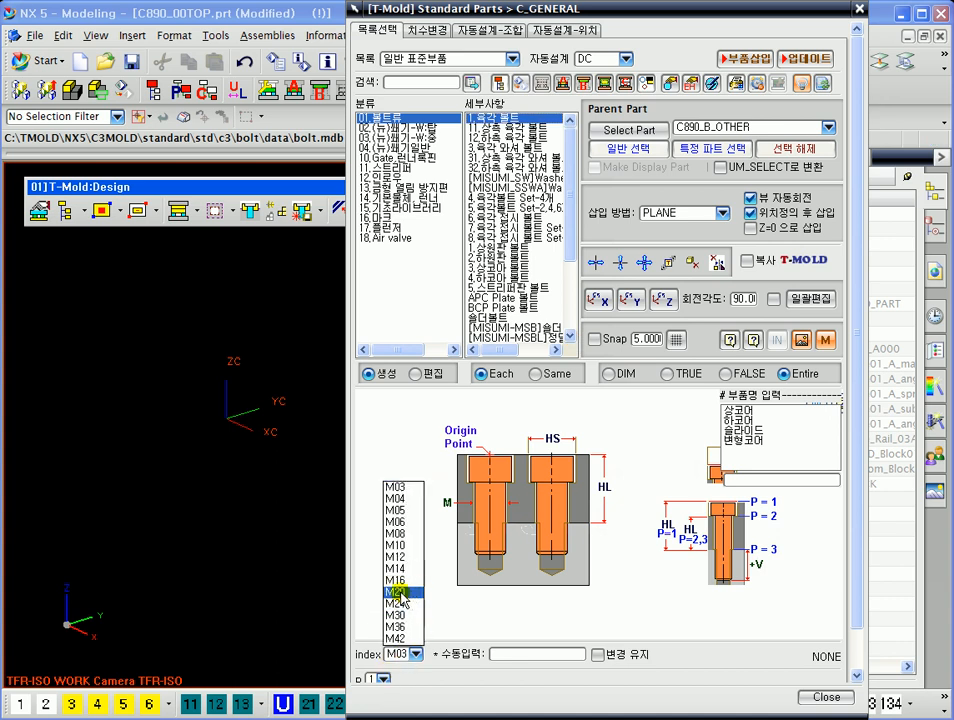
pyautogui.click(415, 592)
pyautogui.click(662, 218)
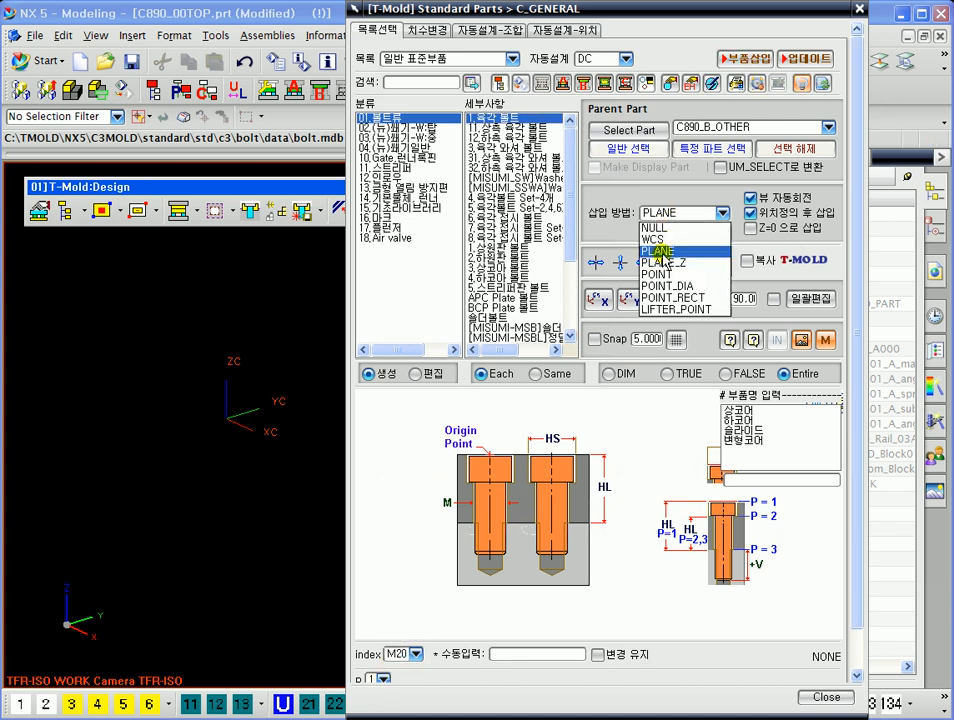
pyautogui.click(665, 230)
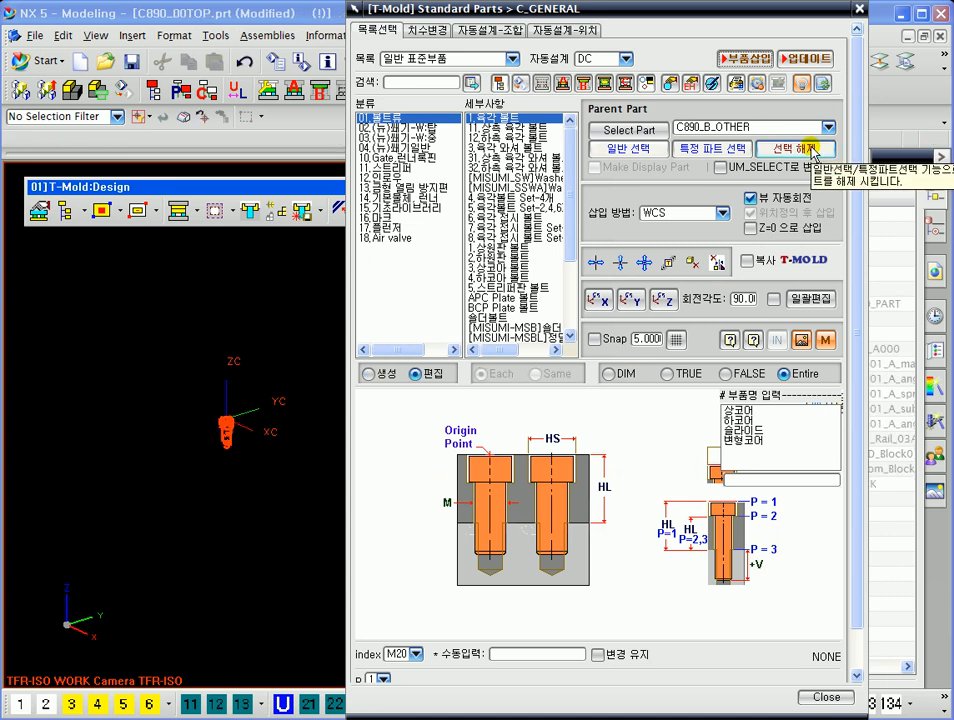
# Change the size index of the inserted hexagon bolt to M42
pyautogui.click(411, 654)
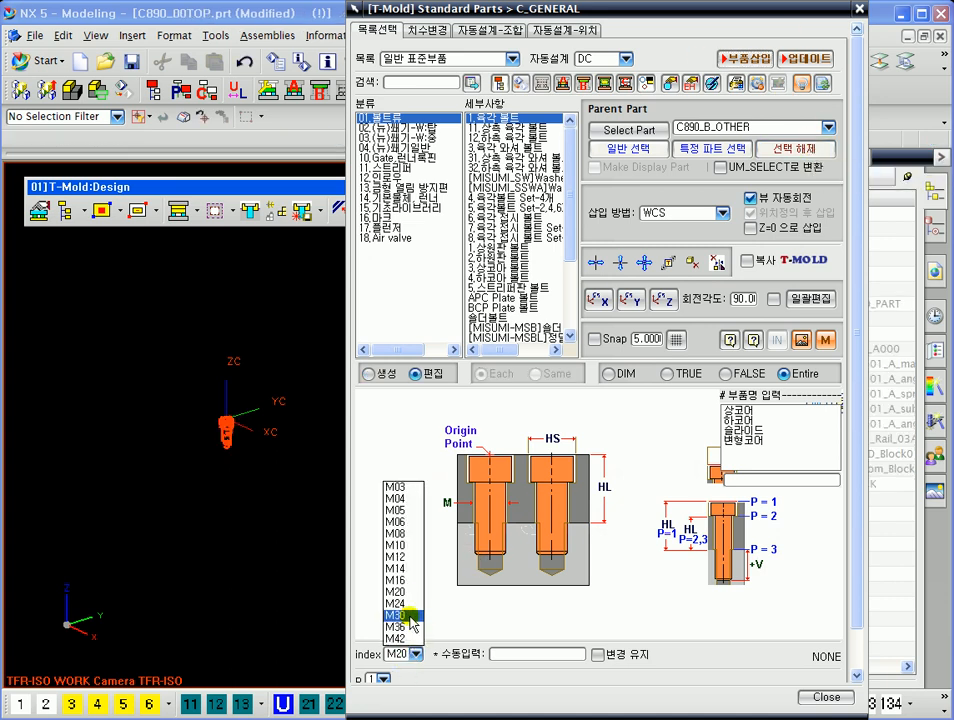
pyautogui.click(405, 640)
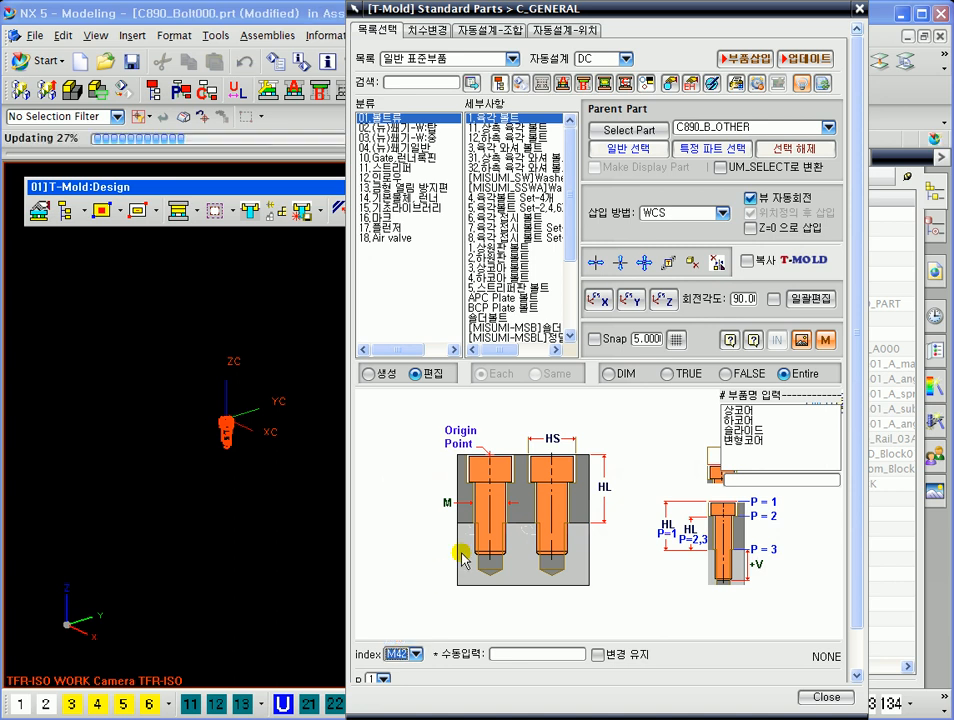
pyautogui.moveTo(200, 413); pyautogui.dragTo(253, 432, button='middle')
# Try moving the bolt freely along the X axis only, and cancel the placement
pyautogui.moveTo(355, 10); pyautogui.dragTo(438, 5)
pyautogui.click(679, 258)
pyautogui.keyDown('ctrl'); pyautogui.moveTo(153, 461); pyautogui.dragTo(200, 230, button='middle'); pyautogui.keyUp('ctrl')
pyautogui.keyDown('shift'); pyautogui.moveTo(241, 503); pyautogui.dragTo(255, 345, button='middle'); pyautogui.keyUp('shift')
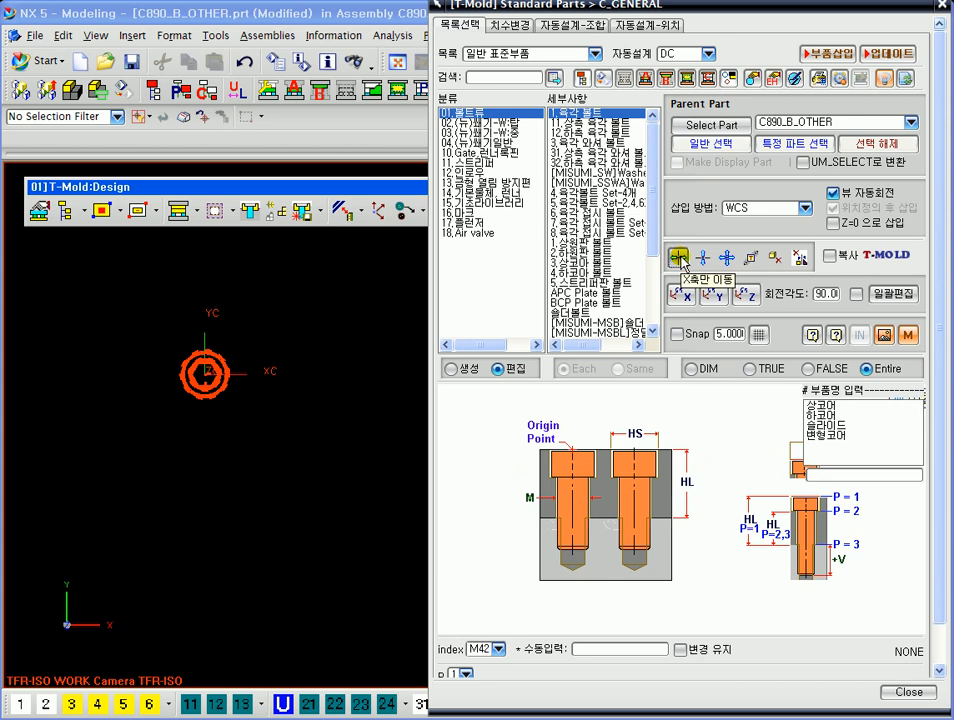
pyautogui.click(679, 258)
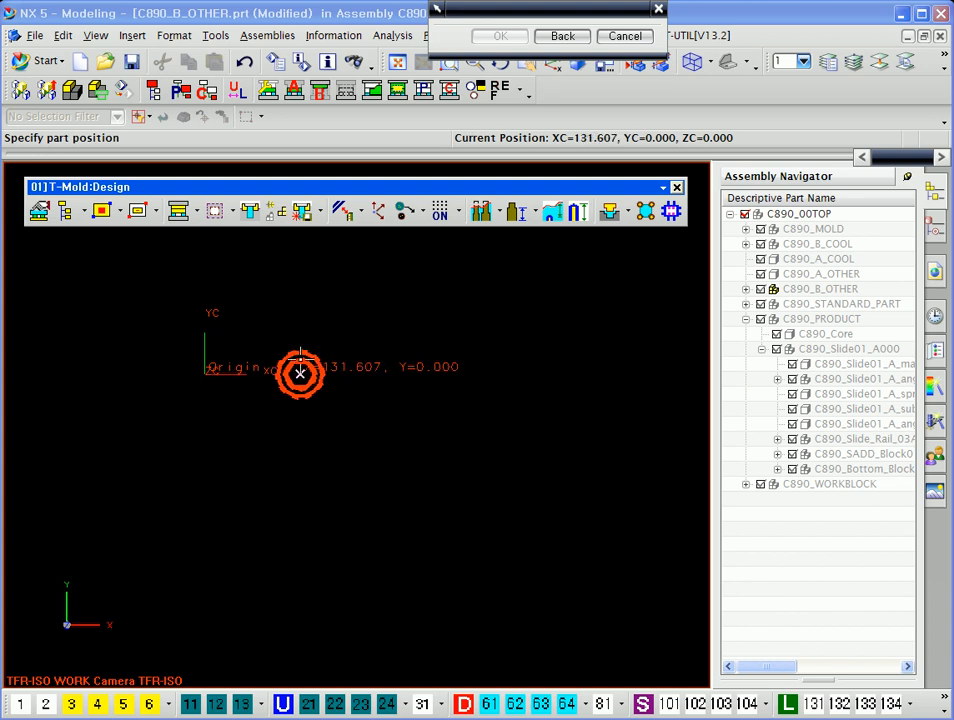
pyautogui.click(624, 37)
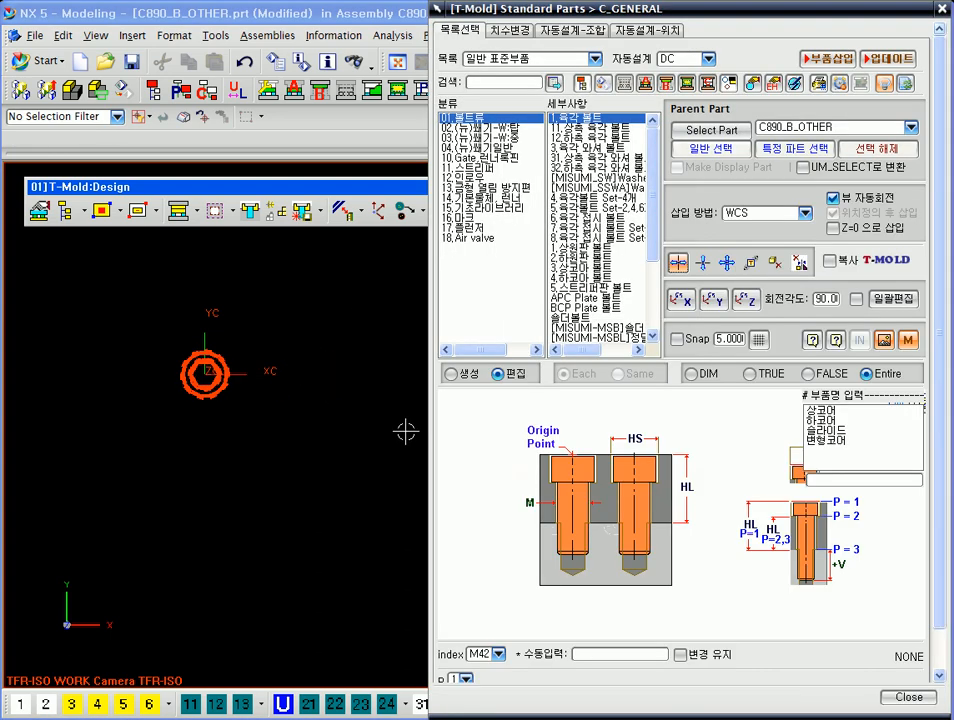
# Enable snapping at a 5 mm spacing for part moves and hide the grid
pyautogui.click(677, 341)
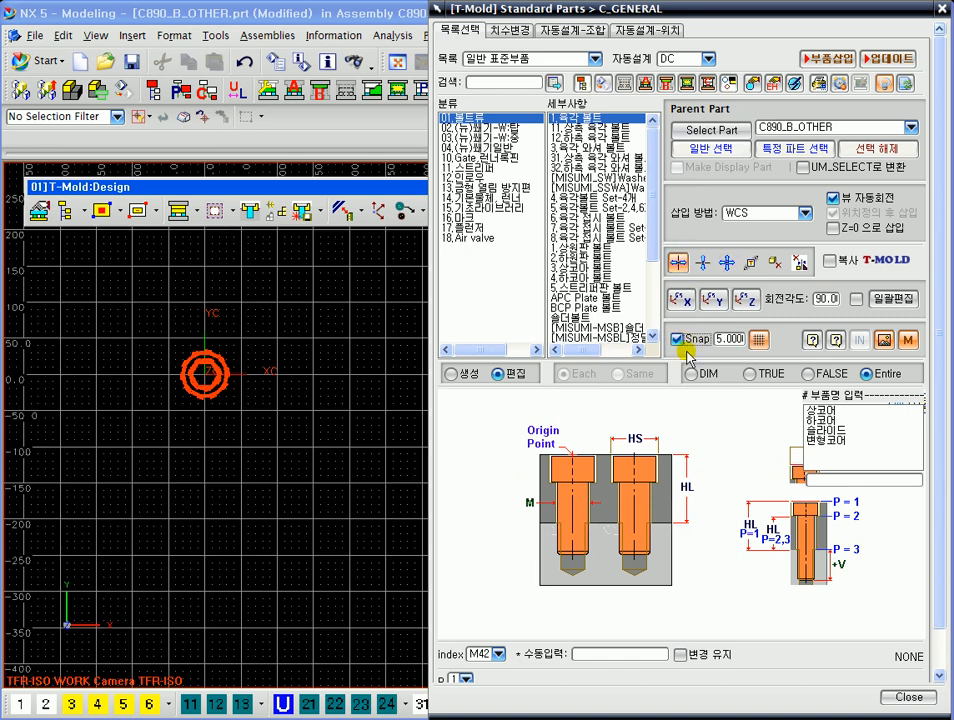
pyautogui.click(760, 342)
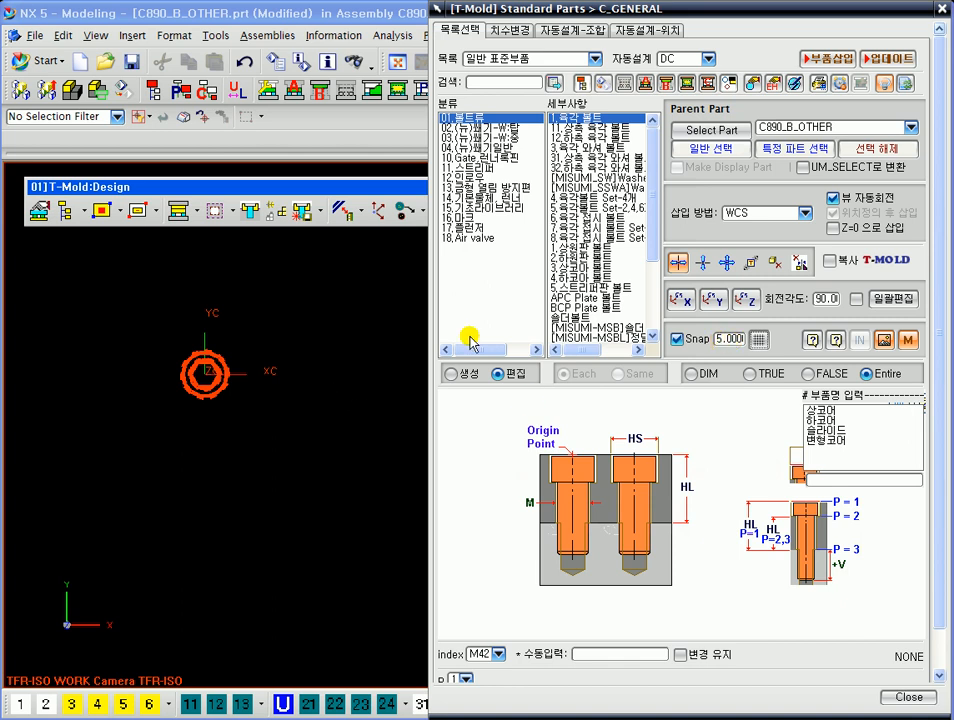
# Try snapped moves of the bolt along X only, along Y only and along both axes, cancelling each one
pyautogui.click(680, 262)
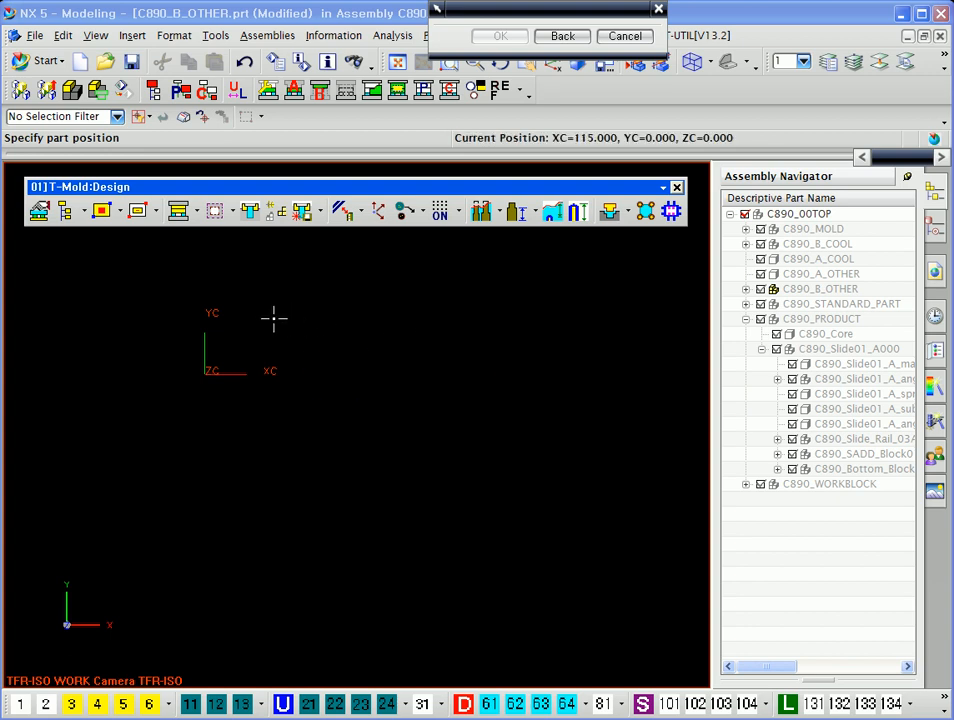
pyautogui.click(622, 37)
pyautogui.click(678, 268)
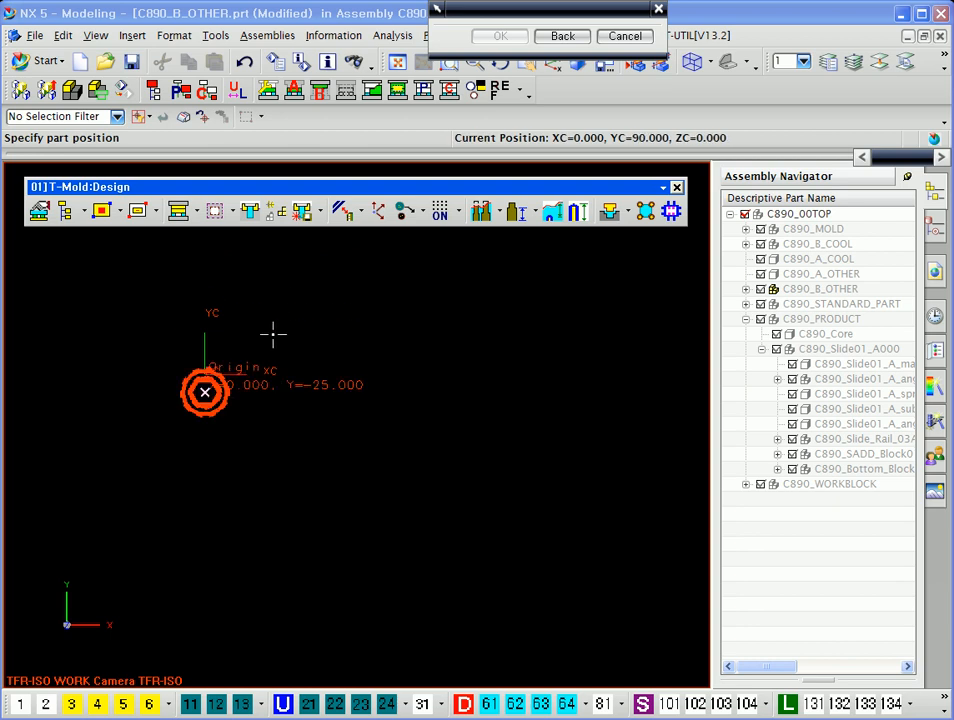
pyautogui.click(622, 36)
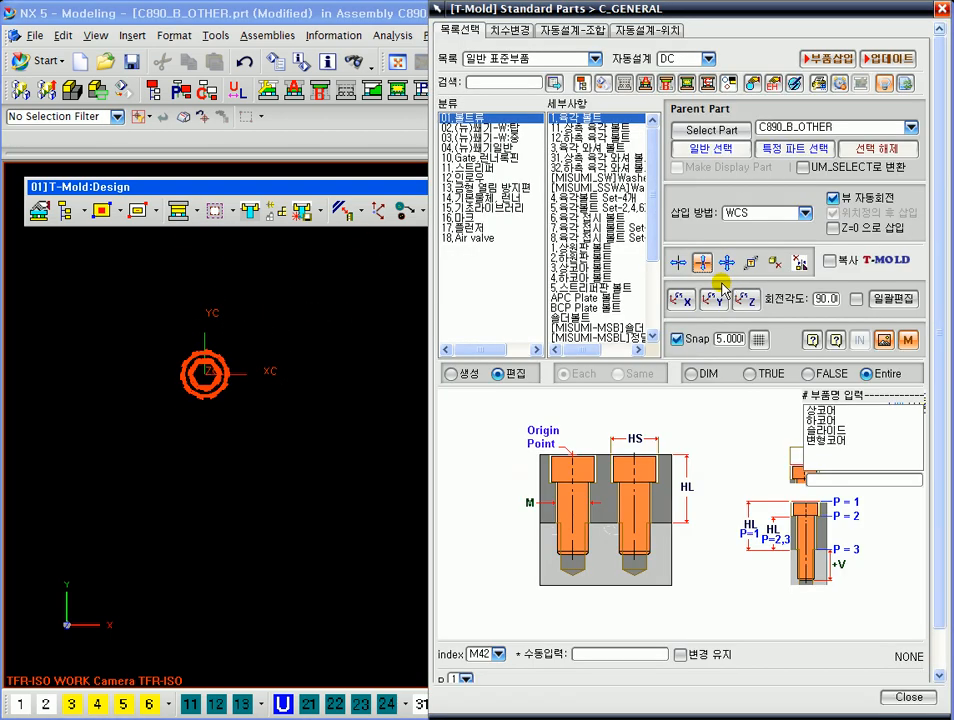
pyautogui.click(722, 263)
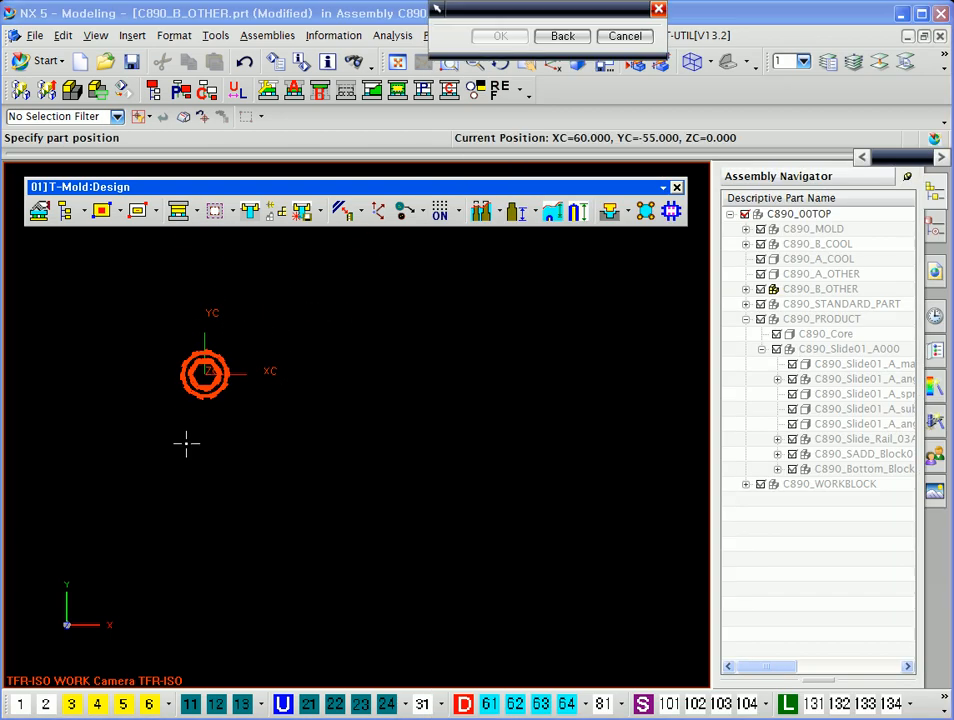
pyautogui.click(622, 37)
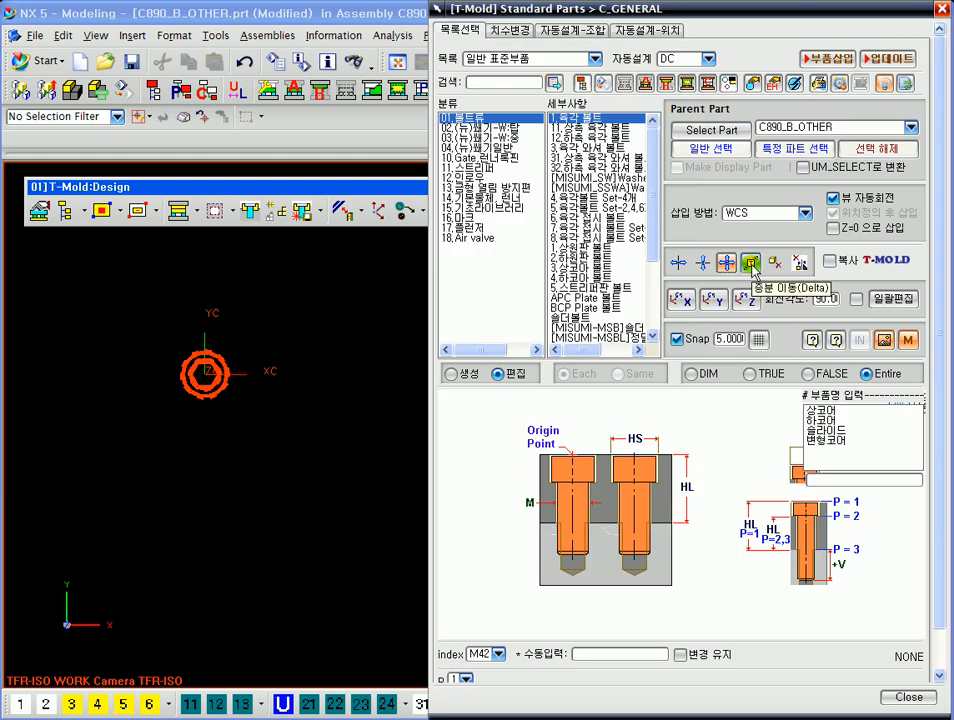
# Shift the bolt along X with delta transformations, first in the positive direction and then in increments of -10
pyautogui.click(750, 263)
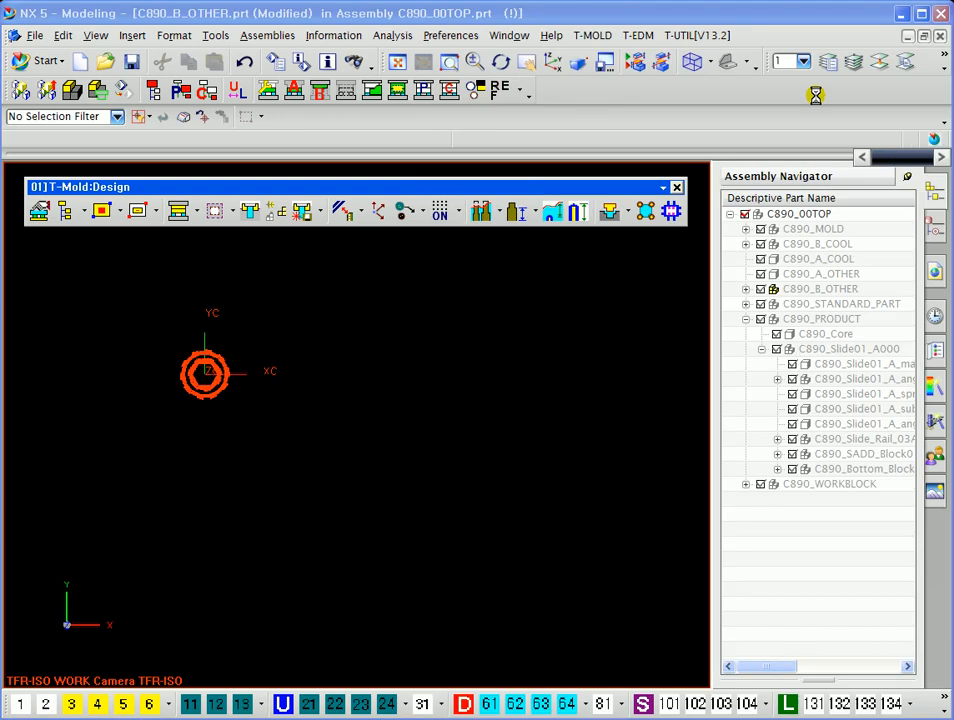
pyautogui.moveTo(503, 17); pyautogui.dragTo(621, 191)
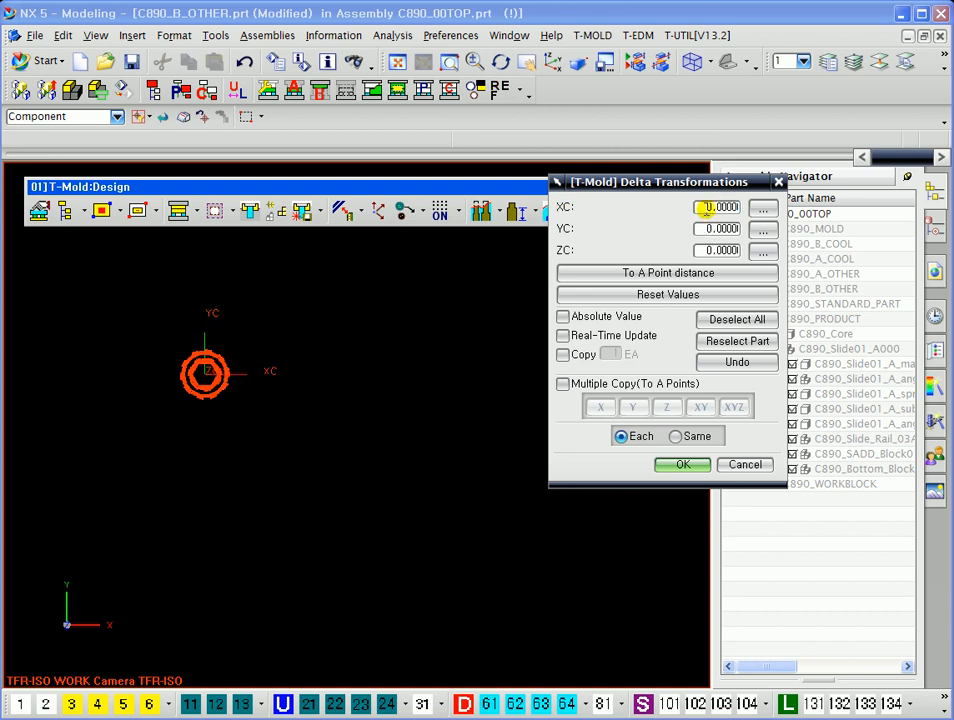
pyautogui.press('Return')
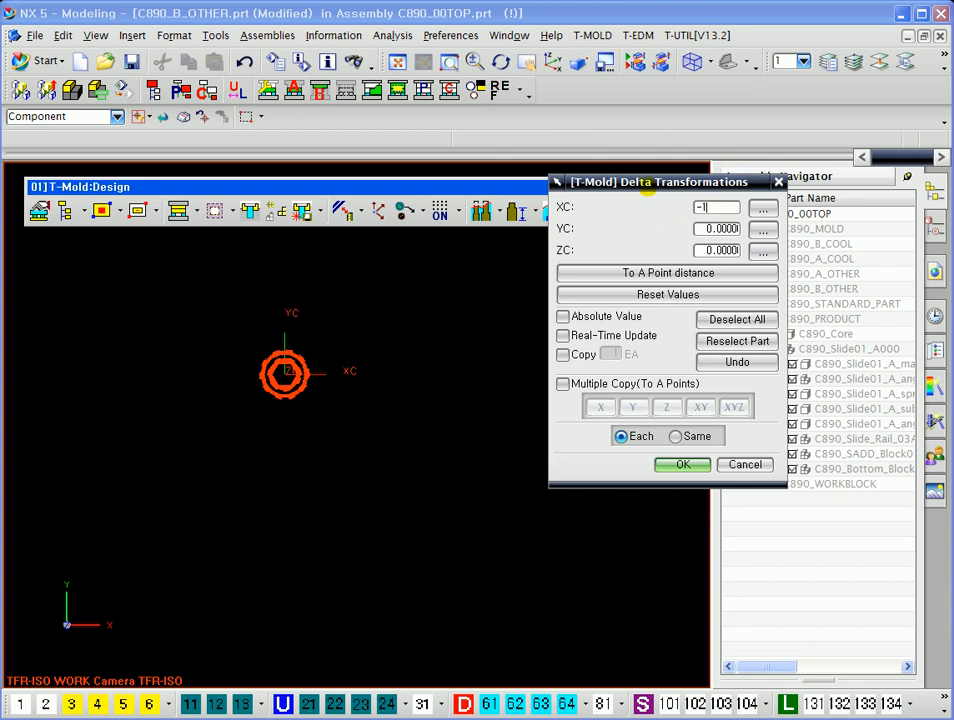
pyautogui.write('-10')
pyautogui.press('Return')
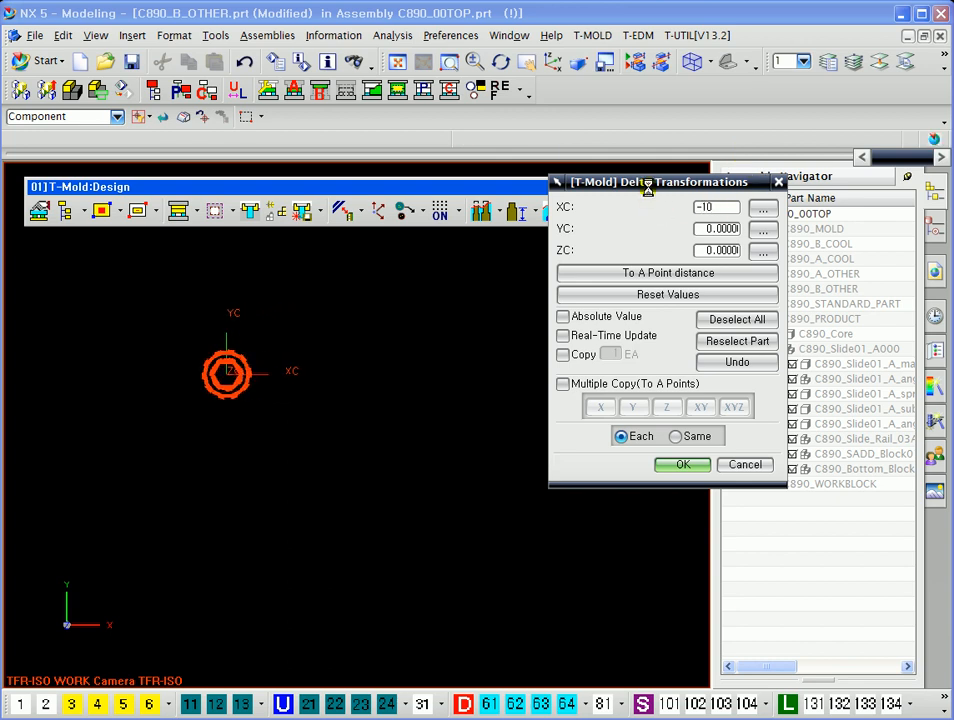
# Shift the bolt by delta increments of XC -10 and YC 20, and reset the delta values
pyautogui.moveTo(680, 181); pyautogui.dragTo(580, 187)
pyautogui.doubleClick(612, 211)
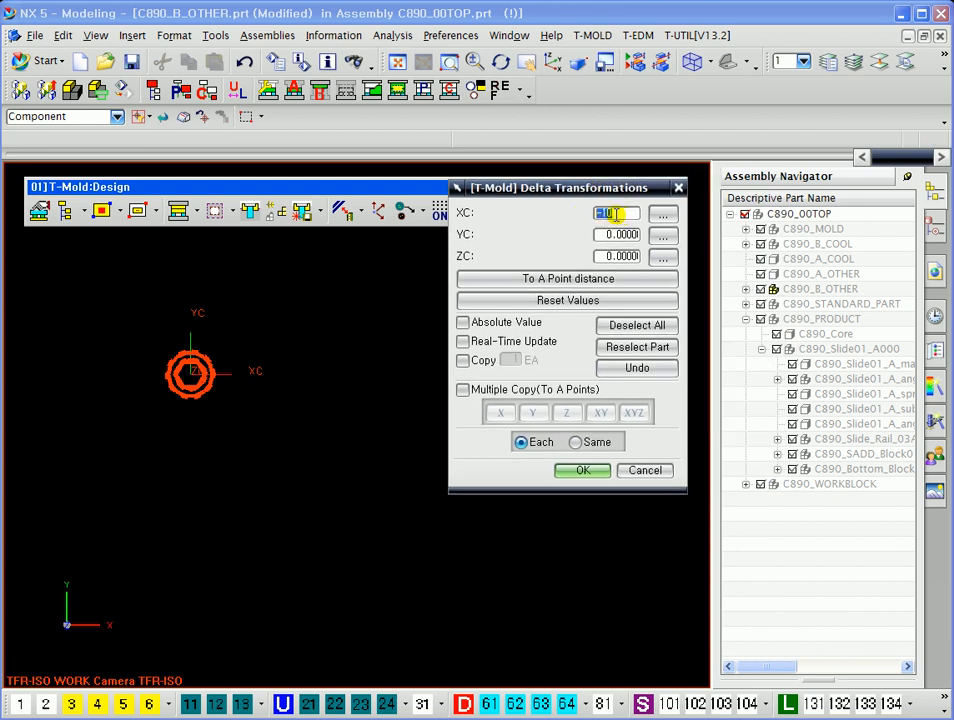
pyautogui.doubleClick(631, 234)
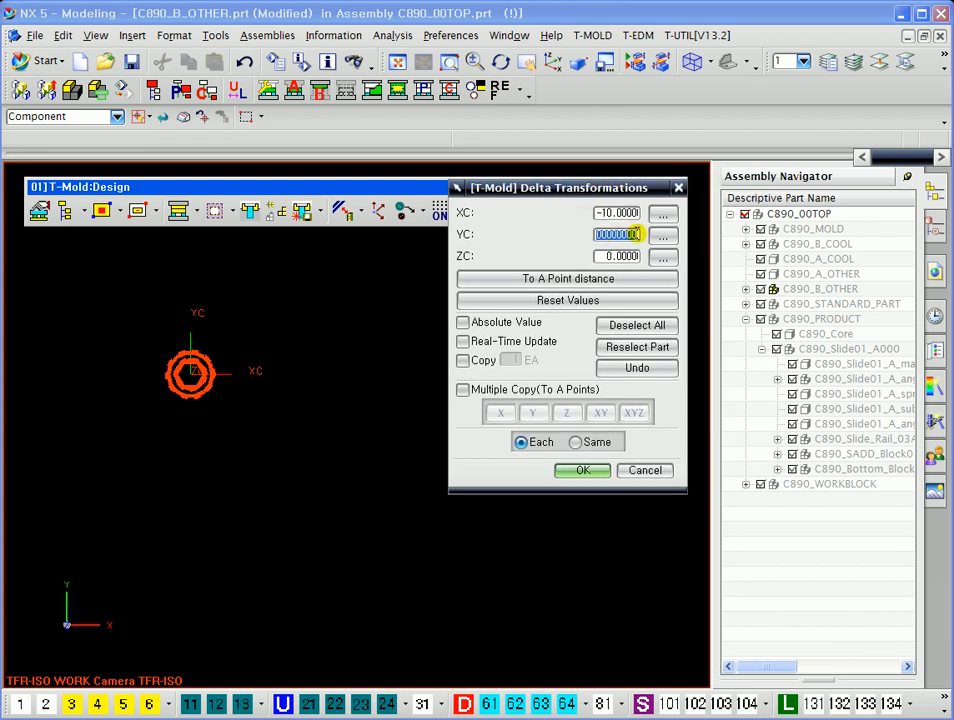
pyautogui.click(605, 235)
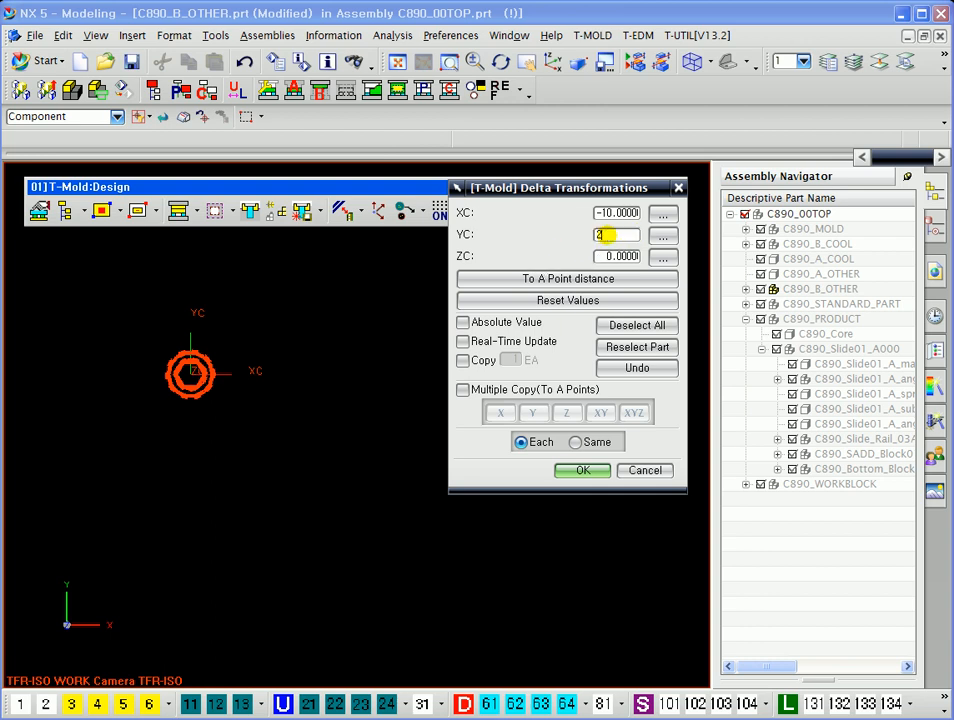
pyautogui.press('Return')
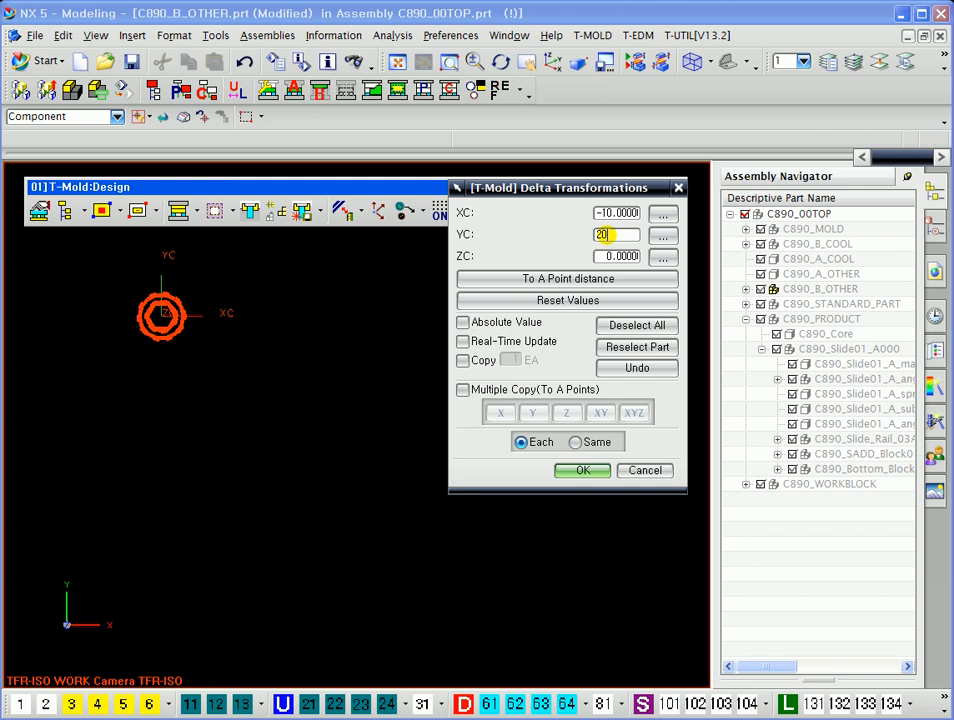
pyautogui.moveTo(575, 186); pyautogui.dragTo(599, 194)
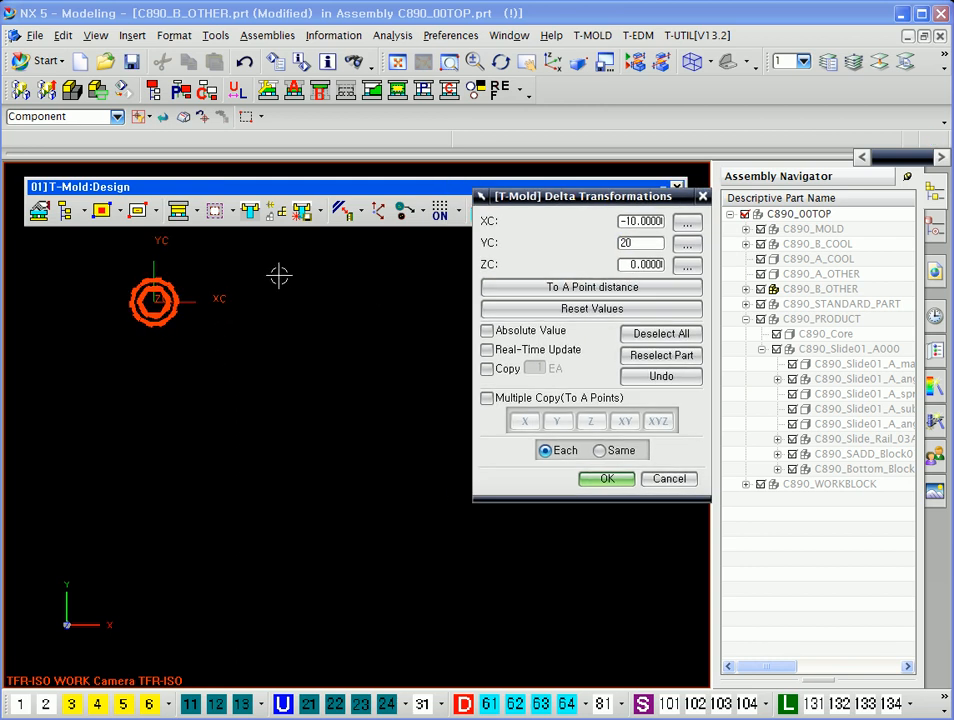
pyautogui.click(587, 310)
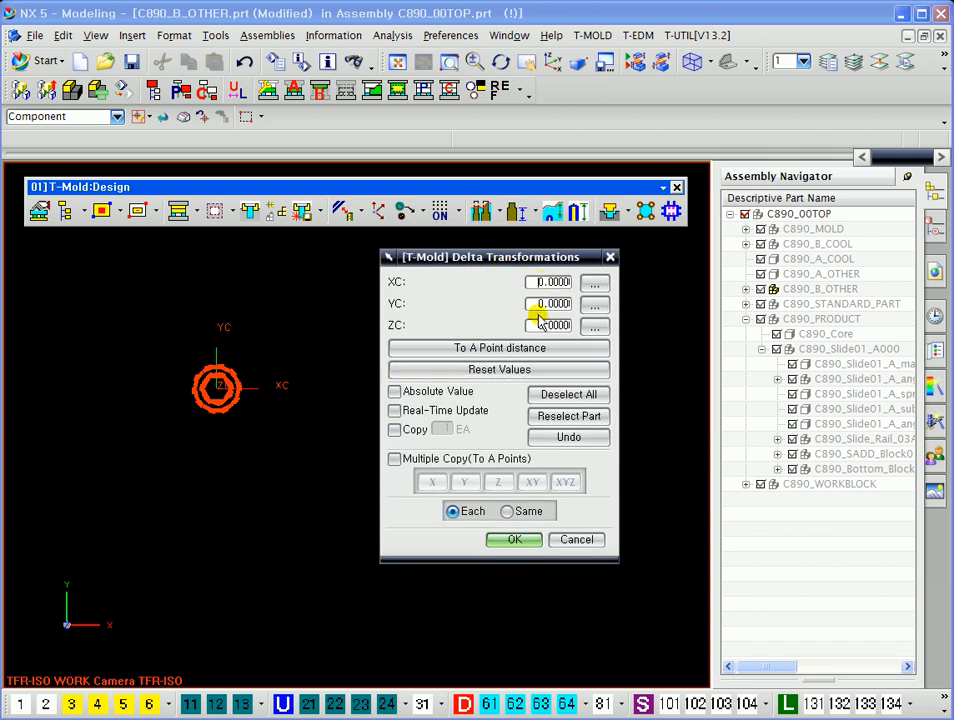
pyautogui.moveTo(507, 258); pyautogui.dragTo(628, 260)
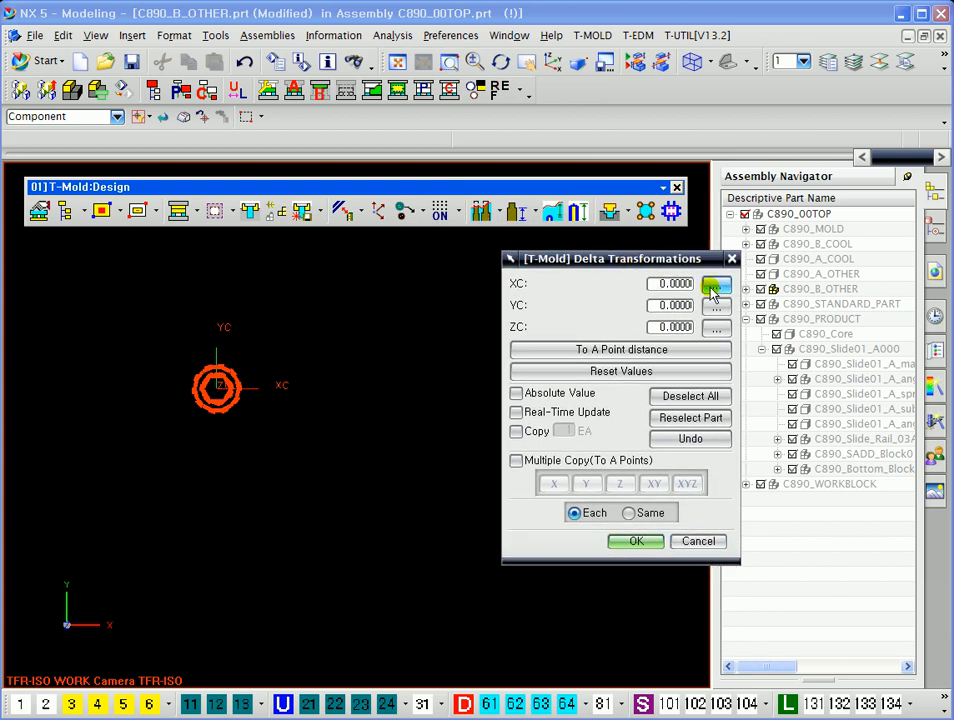
pyautogui.click(653, 284)
pyautogui.doubleClick(670, 284)
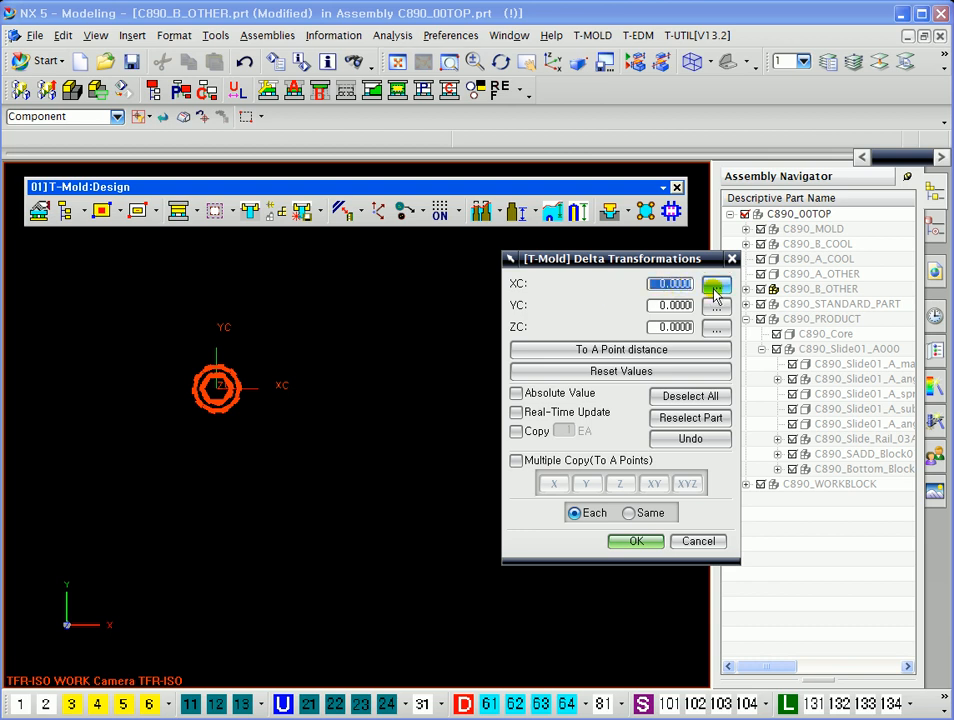
pyautogui.click(715, 289)
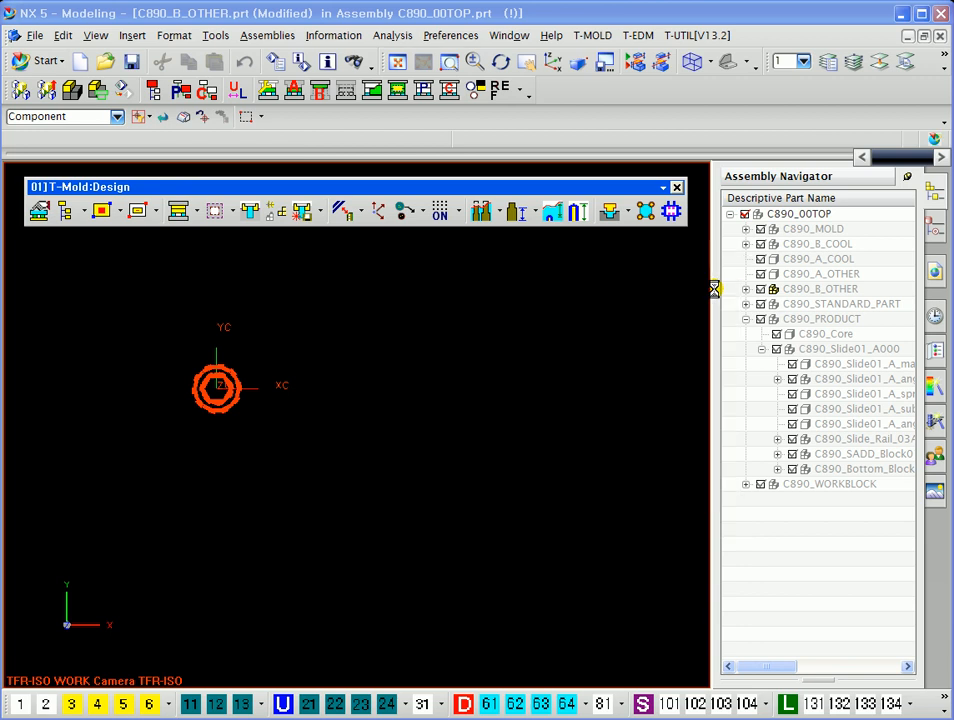
pyautogui.moveTo(622, 262); pyautogui.dragTo(665, 247)
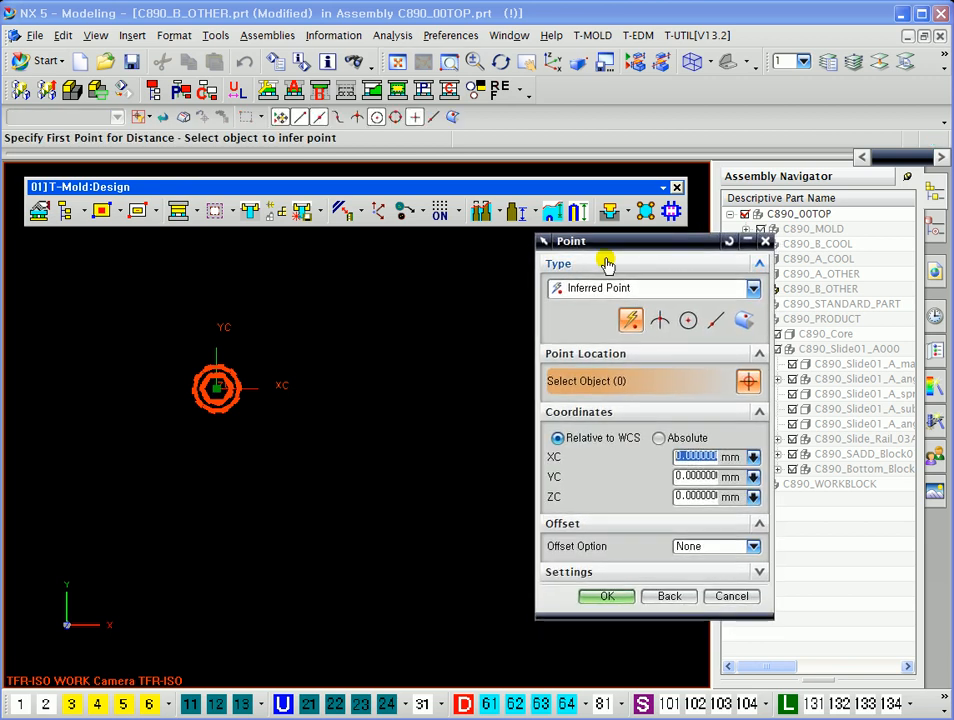
pyautogui.moveTo(310, 464)
pyautogui.keyDown('ctrl'); pyautogui.mouseDown(button='middle')
pyautogui.moveTo(316, 388)
pyautogui.moveTo(313, 467)
pyautogui.mouseUp(button='middle'); pyautogui.keyUp('ctrl')
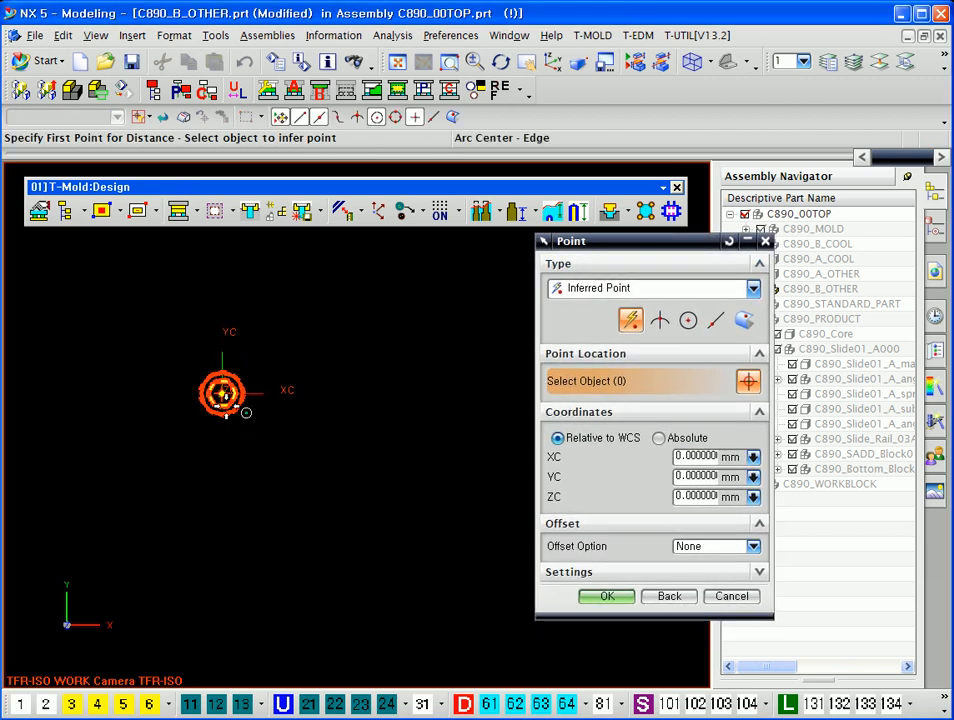
pyautogui.keyDown('shift'); pyautogui.moveTo(380, 399); pyautogui.dragTo(339, 401, button='middle'); pyautogui.keyUp('shift')
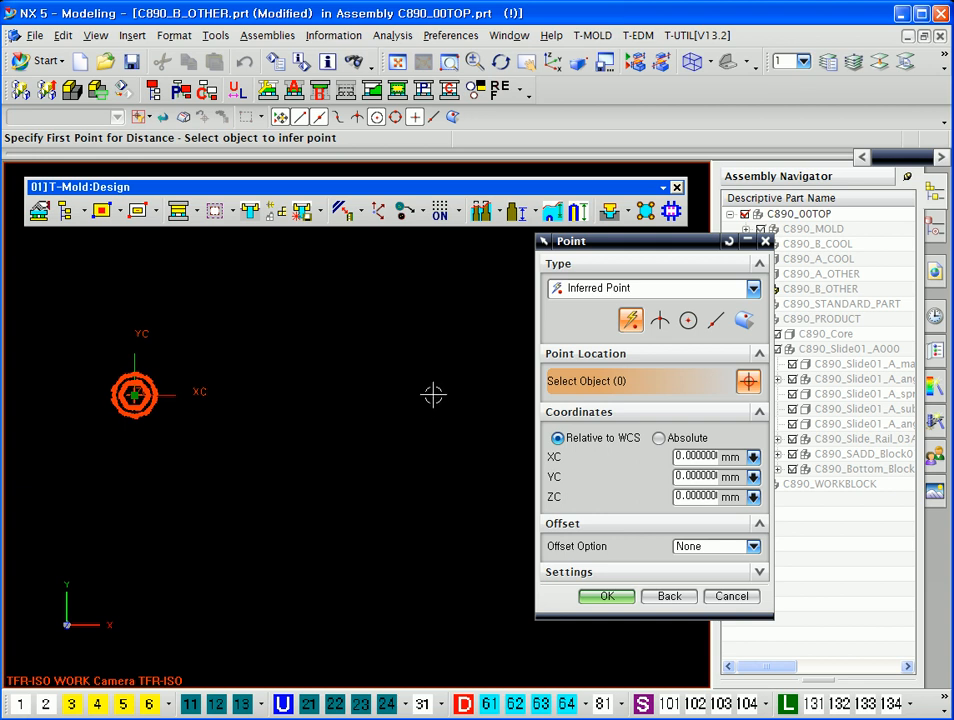
pyautogui.click(731, 596)
# Set the XC delta to 385 mm by picking the bolt's centre and a point along positive X, and reselect the bolt
pyautogui.doubleClick(703, 266)
pyautogui.click(741, 266)
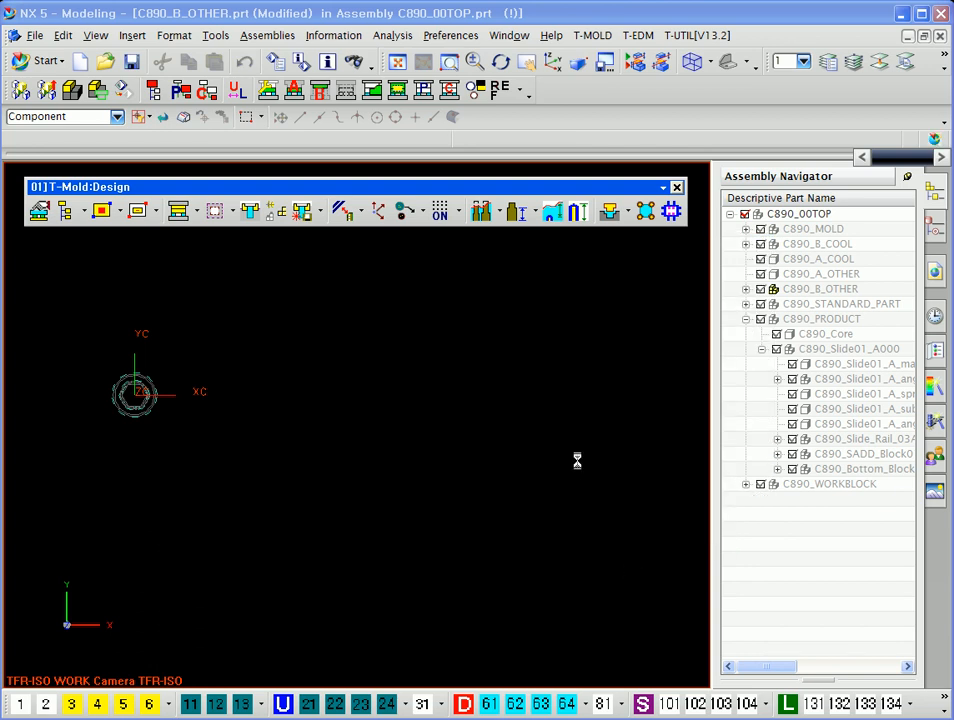
pyautogui.click(135, 398)
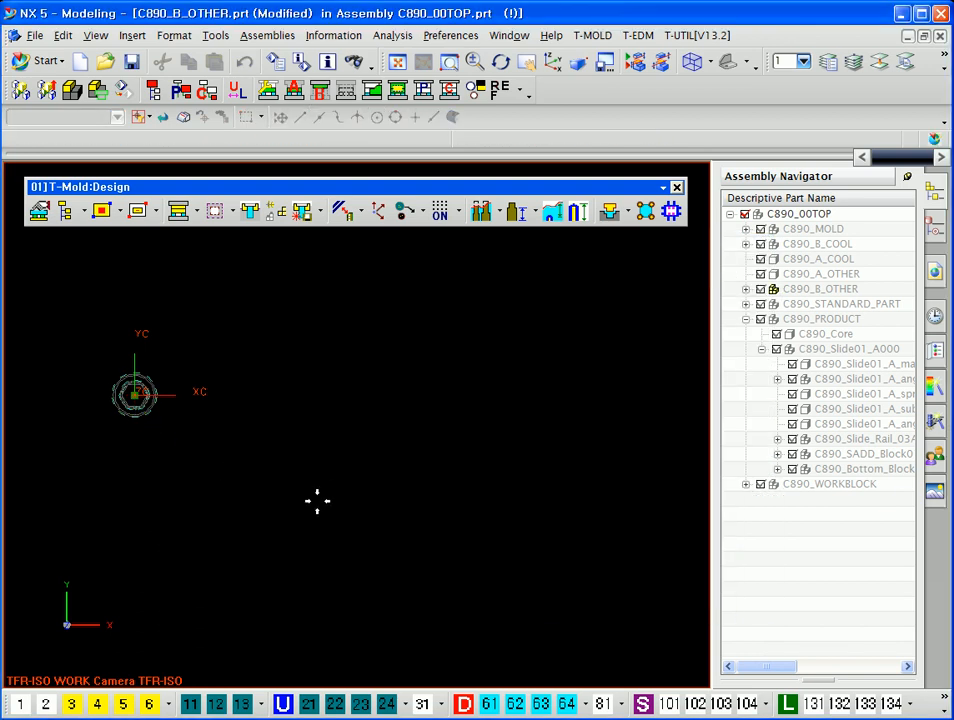
pyautogui.click(397, 400)
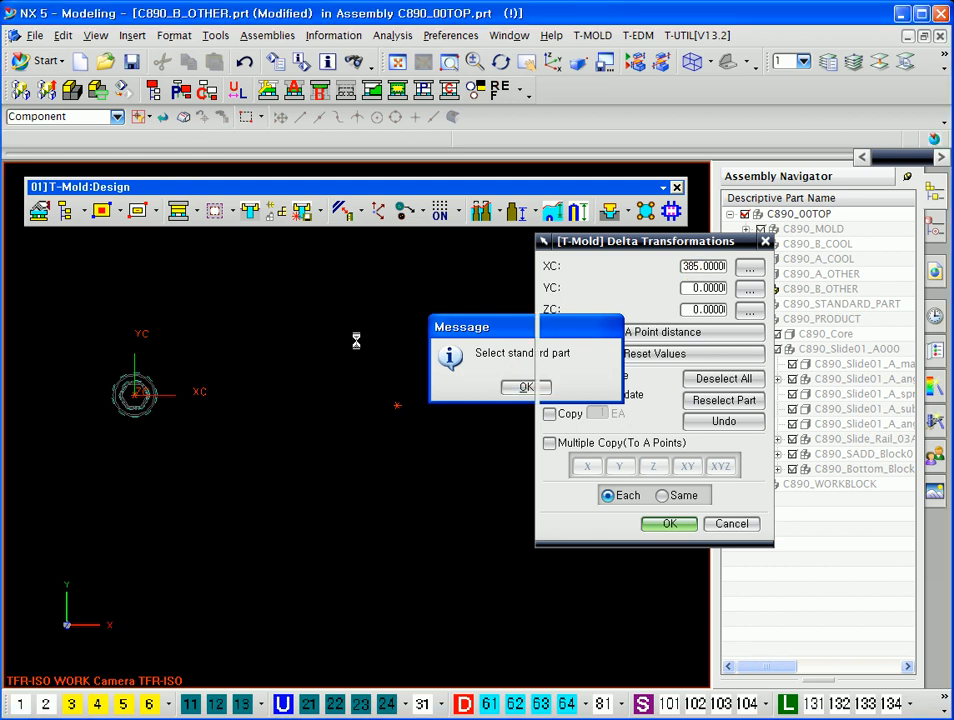
pyautogui.click(520, 385)
pyautogui.click(144, 404)
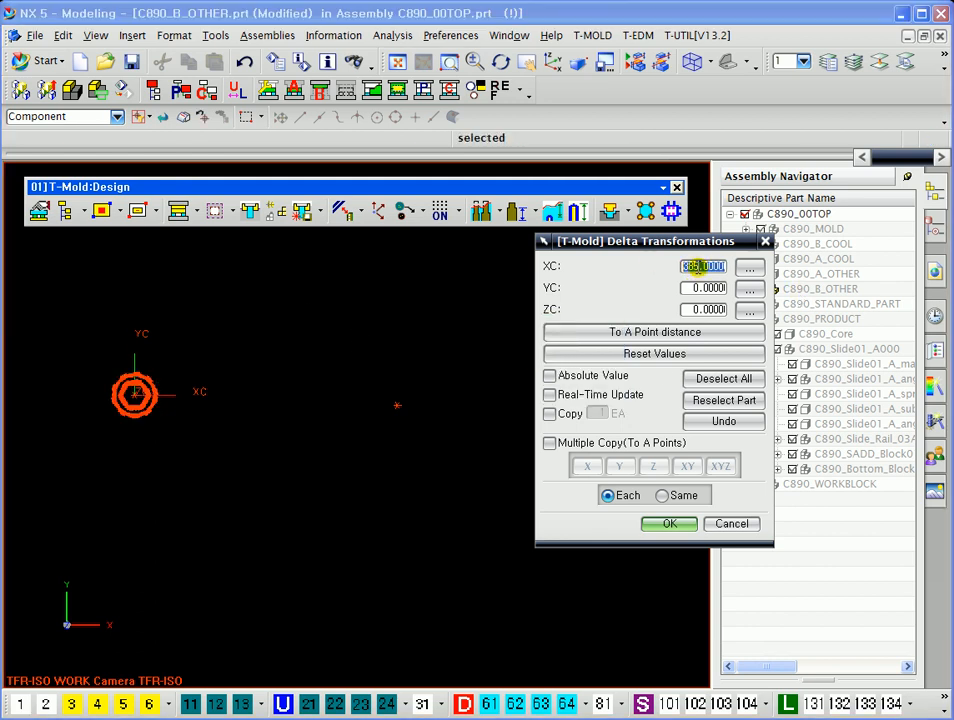
# Move the bolt along X by the picked delta of 385 mm and close the delta transformations
pyautogui.press('Return')
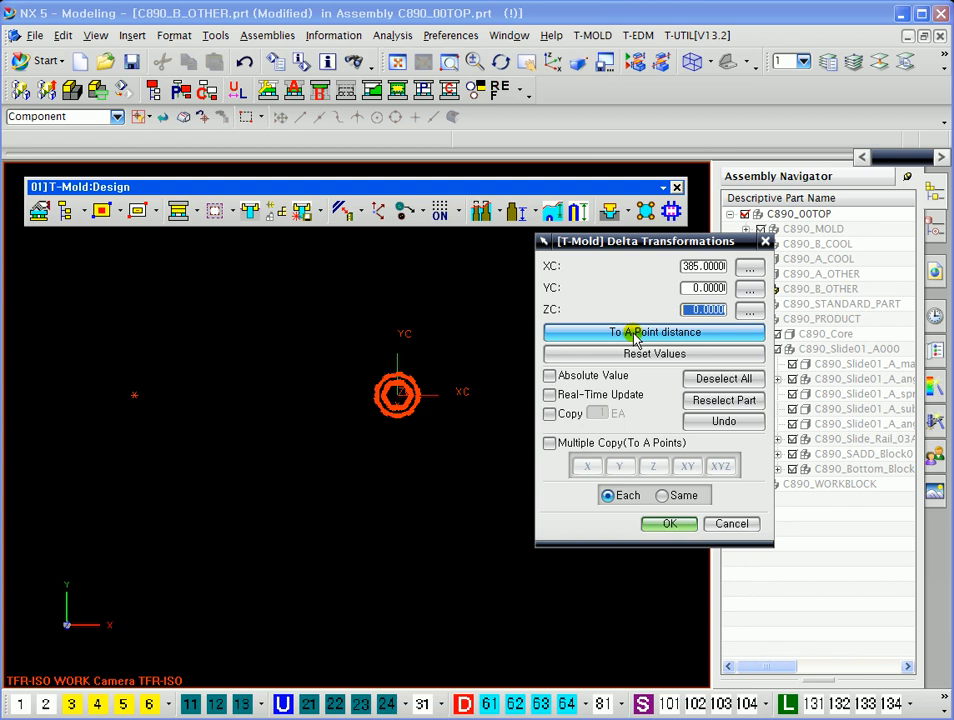
pyautogui.moveTo(639, 247)
pyautogui.mouseDown()
pyautogui.moveTo(662, 246)
pyautogui.moveTo(652, 247)
pyautogui.mouseUp()
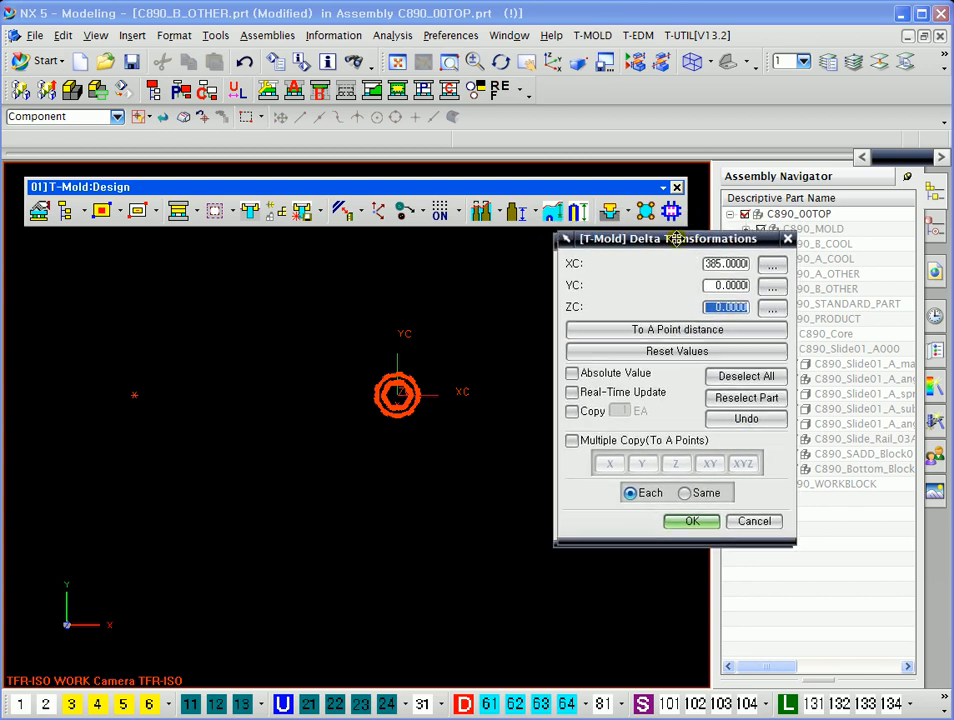
pyautogui.click(746, 521)
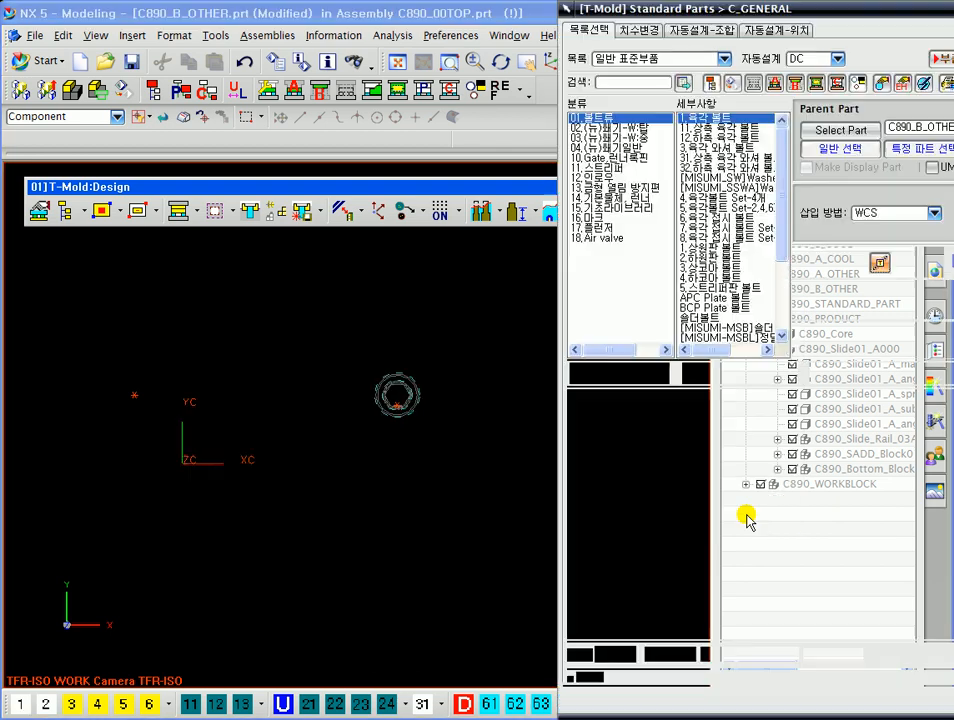
# Set up a delta transformation of the left bolt with an XC delta of 100 and one copy
pyautogui.scroll(-2, 392, 464)
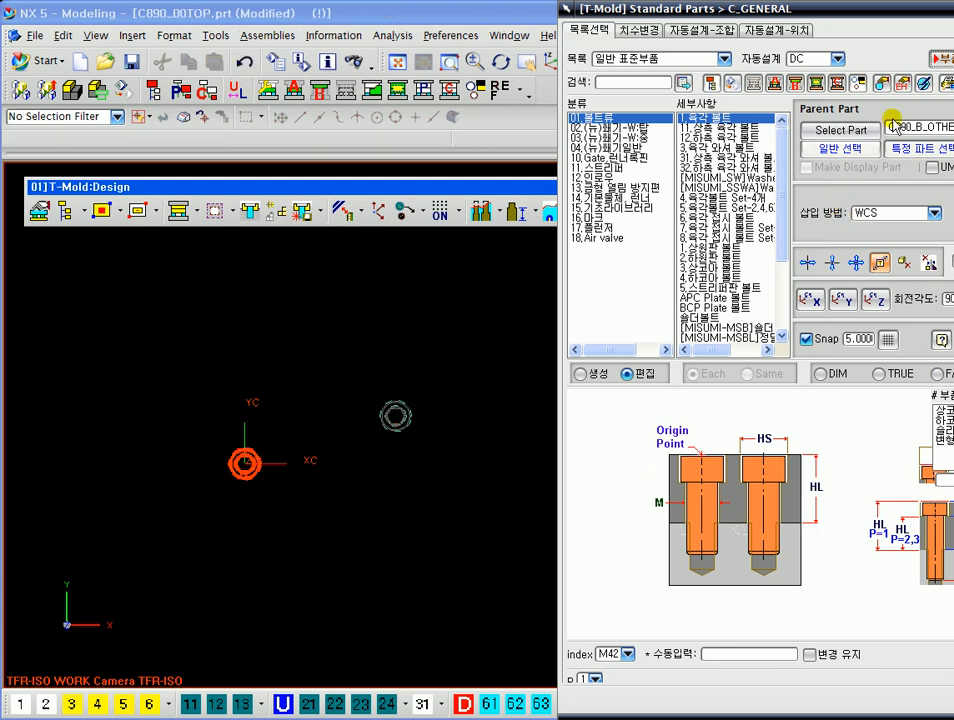
pyautogui.keyDown('shift'); pyautogui.moveTo(341, 490); pyautogui.dragTo(325, 419, button='middle'); pyautogui.keyUp('shift')
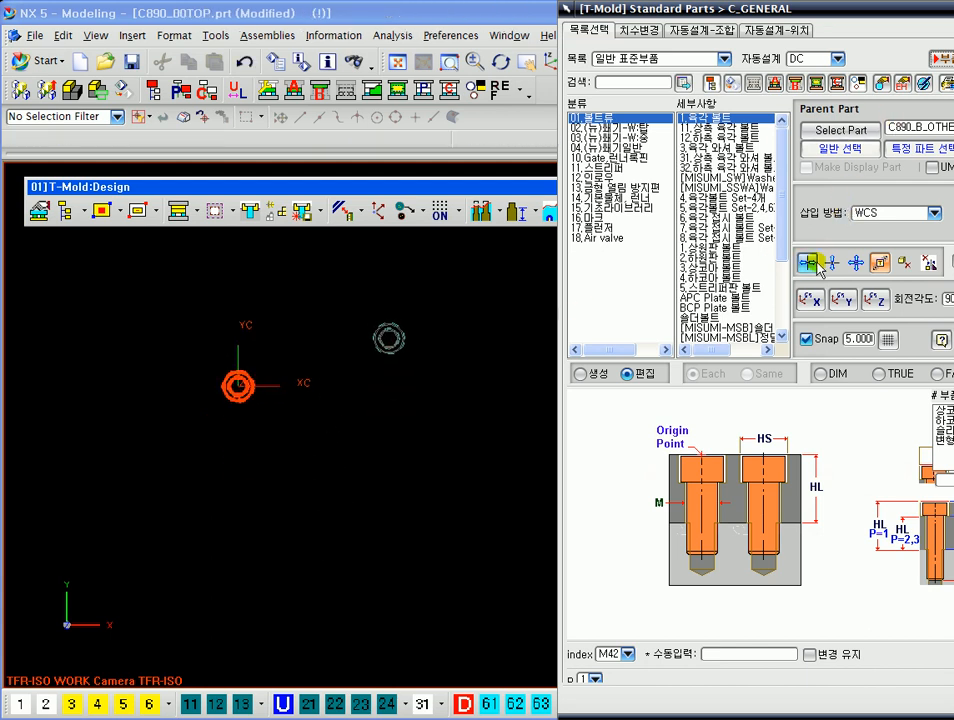
pyautogui.click(881, 263)
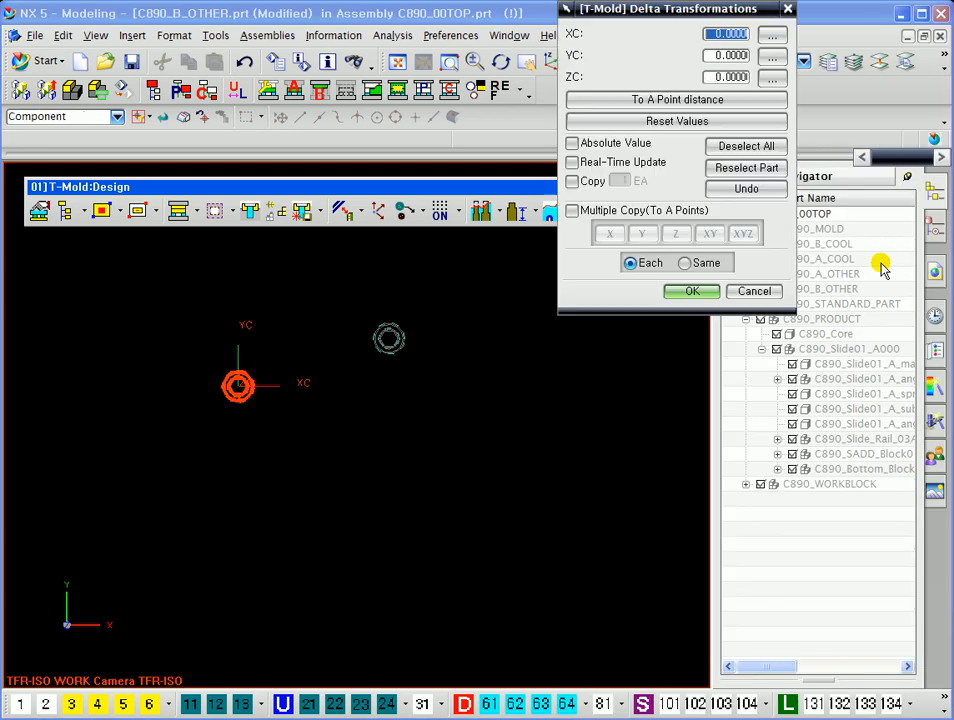
pyautogui.moveTo(634, 8); pyautogui.dragTo(617, 90)
pyautogui.scroll(2, 426, 310)
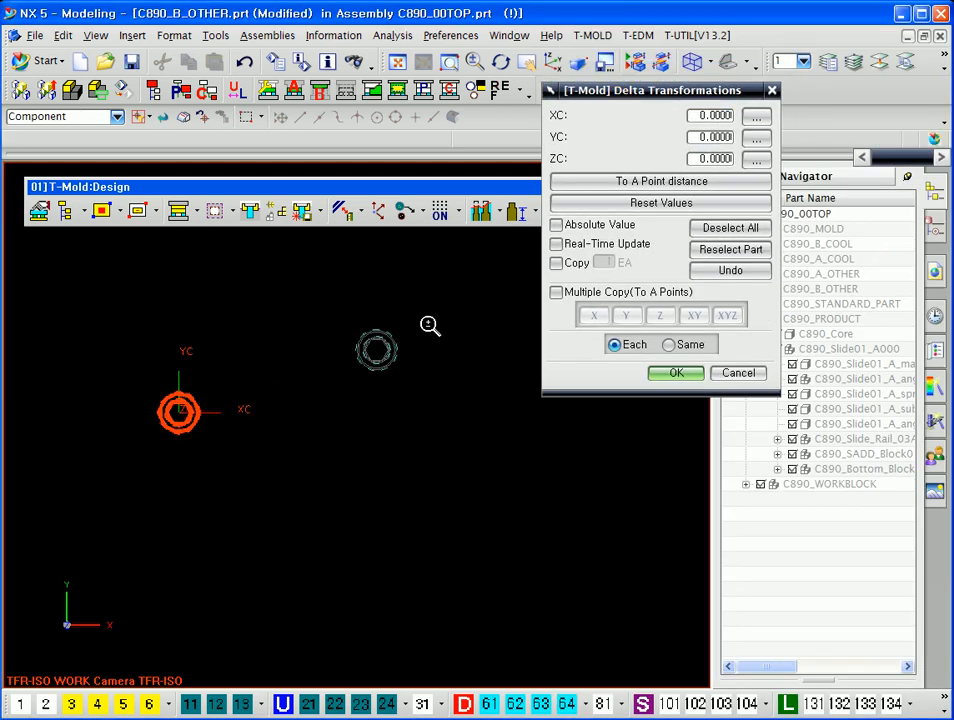
pyautogui.click(557, 263)
pyautogui.moveTo(618, 89); pyautogui.dragTo(613, 218)
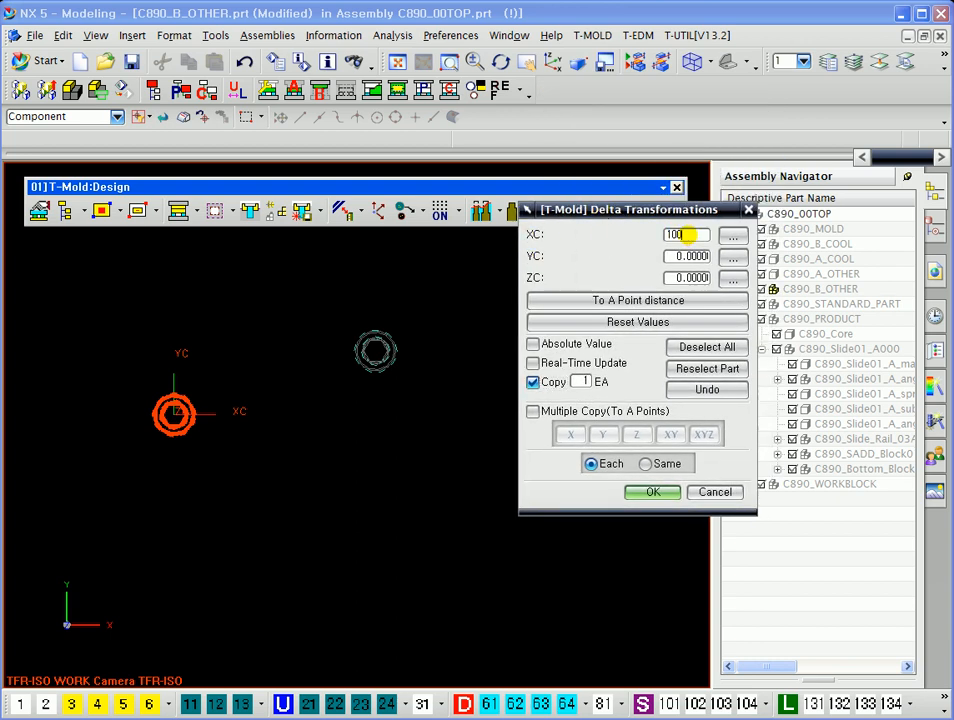
pyautogui.doubleClick(591, 381)
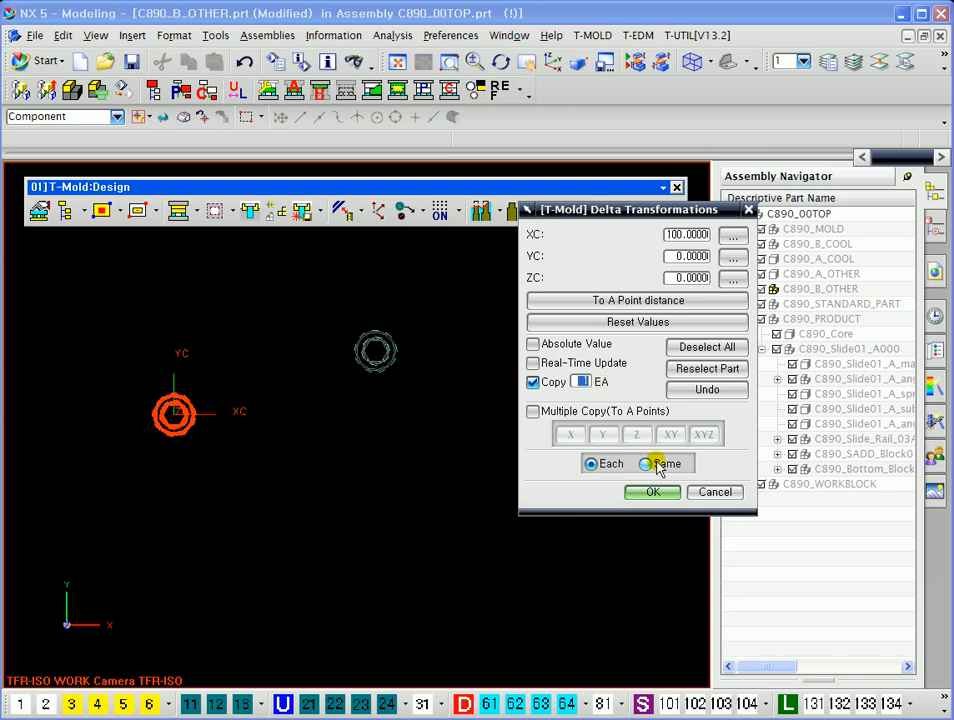
pyautogui.moveTo(589, 212); pyautogui.dragTo(606, 244)
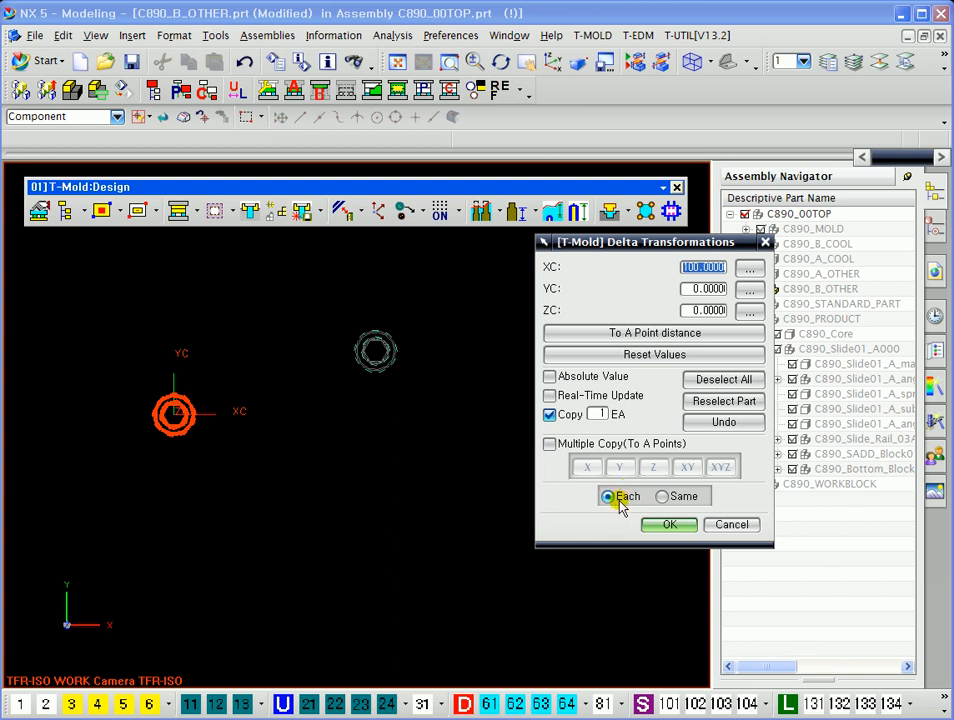
# Switch the copy type to Same and create the copy of the left bolt
pyautogui.moveTo(628, 243)
pyautogui.mouseDown()
pyautogui.moveTo(651, 225)
pyautogui.moveTo(642, 257)
pyautogui.mouseUp()
pyautogui.click(686, 479)
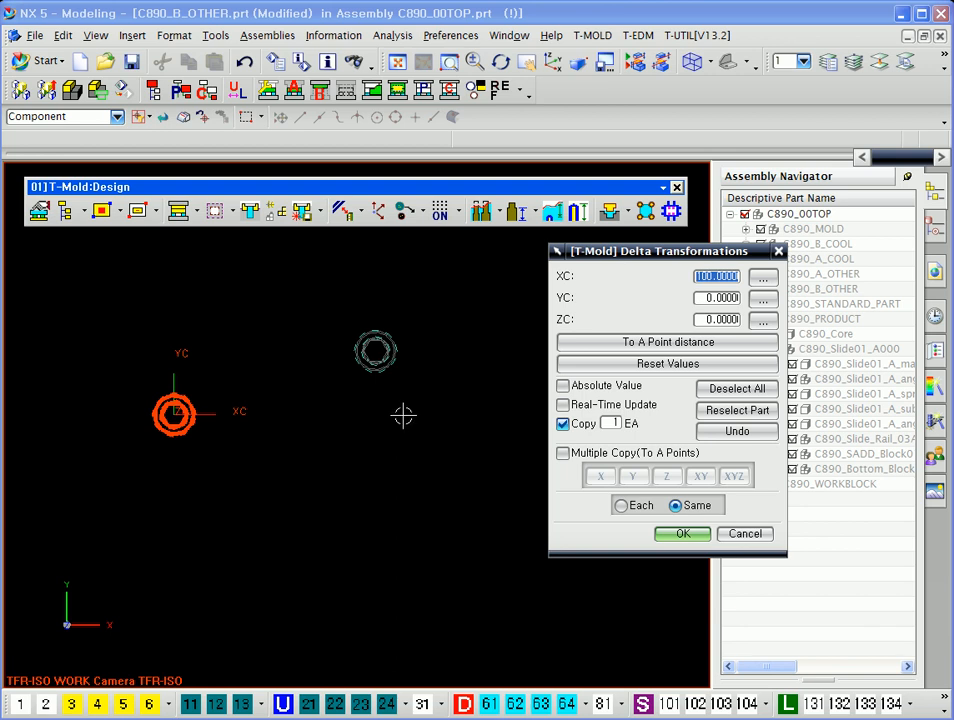
pyautogui.click(689, 534)
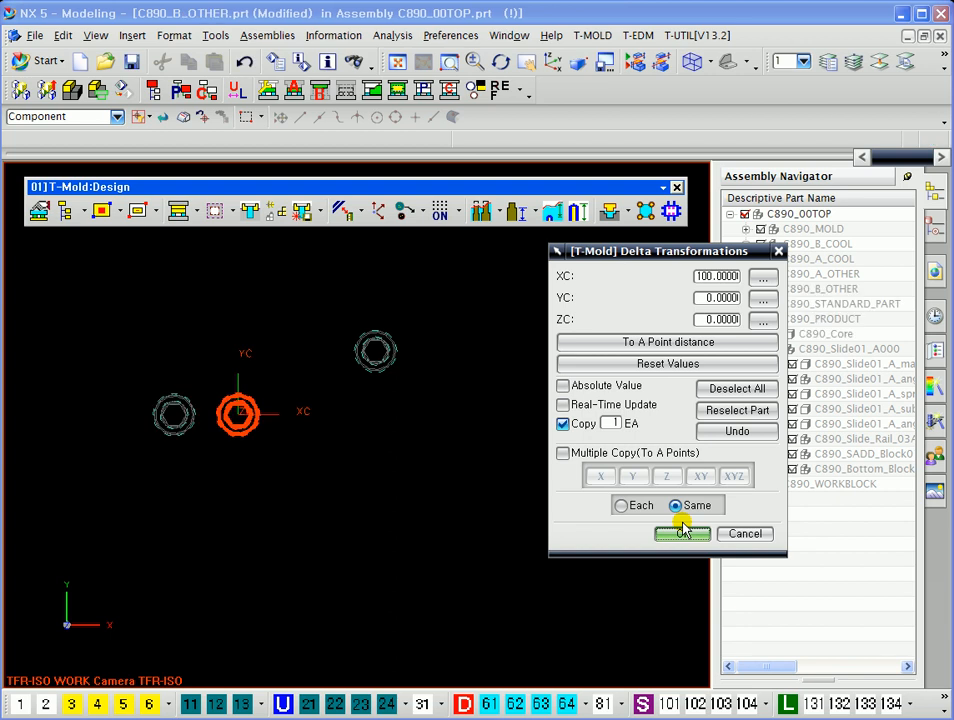
# Make one more copy at XC 100 with the Each type, and close the delta transformations
pyautogui.scroll(2, 207, 464)
pyautogui.keyDown('shift'); pyautogui.moveTo(215, 454); pyautogui.dragTo(281, 430, button='middle'); pyautogui.keyUp('shift')
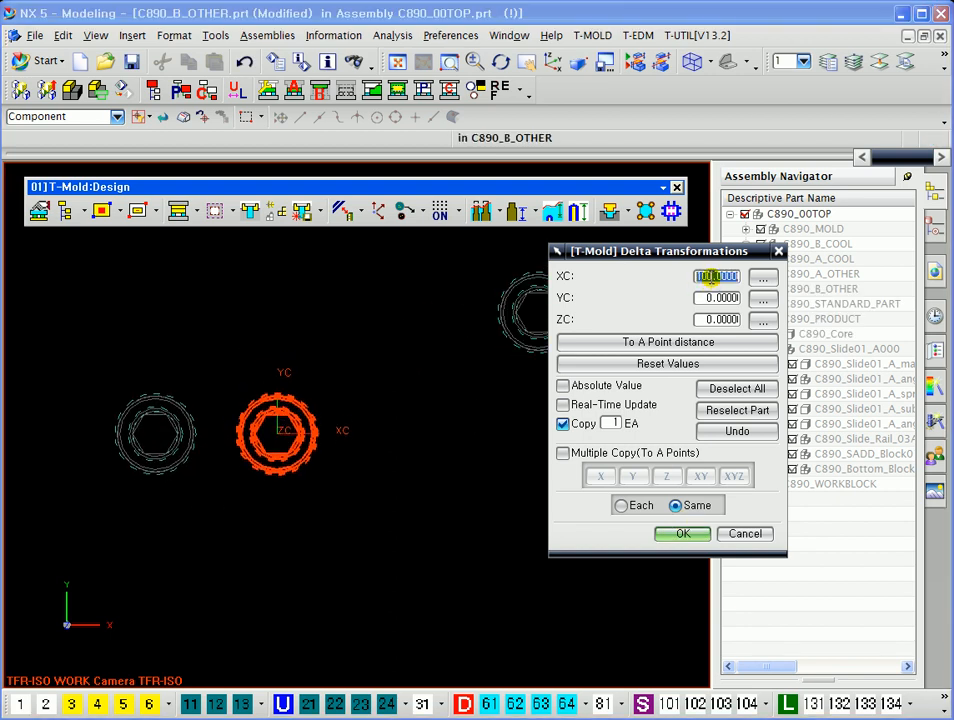
pyautogui.click(612, 423)
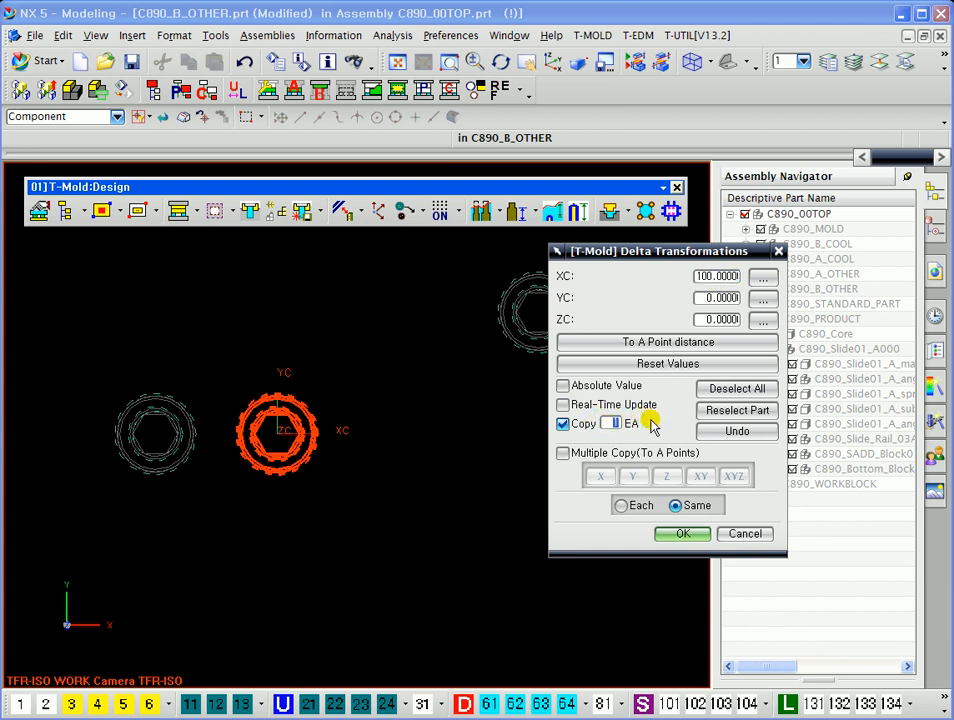
pyautogui.click(623, 507)
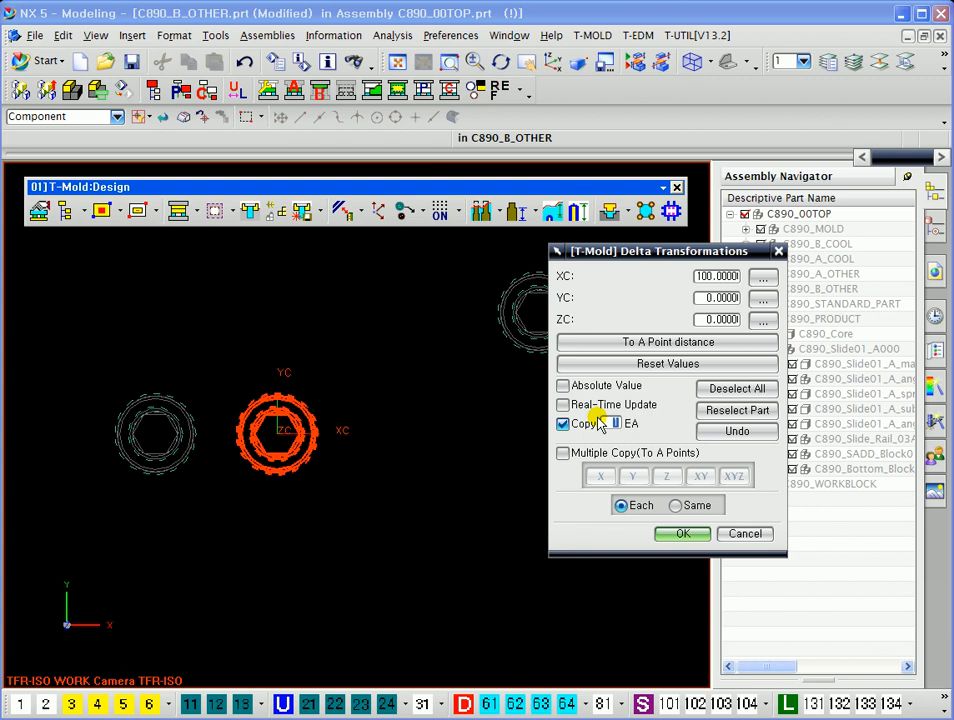
pyautogui.press('Return')
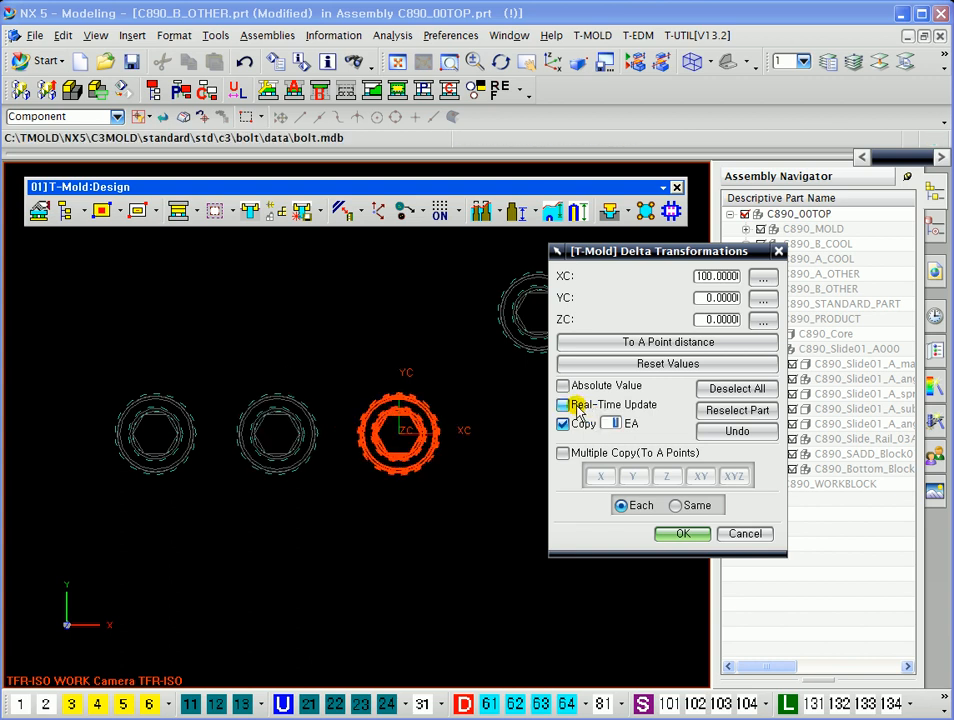
pyautogui.scroll(-2, 279, 415)
pyautogui.click(205, 412)
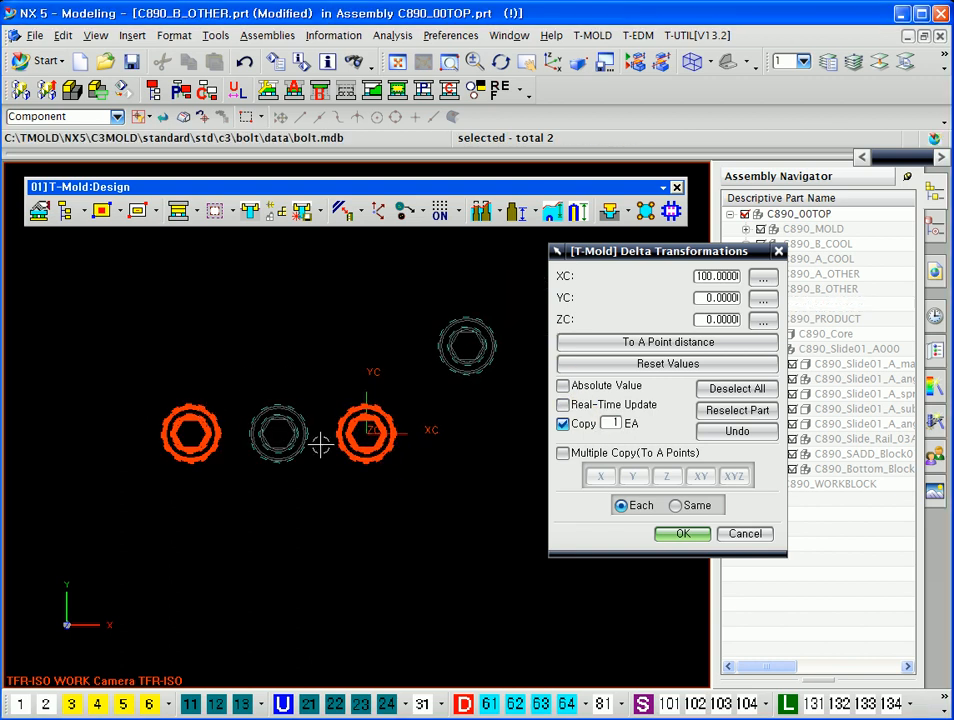
pyautogui.click(745, 533)
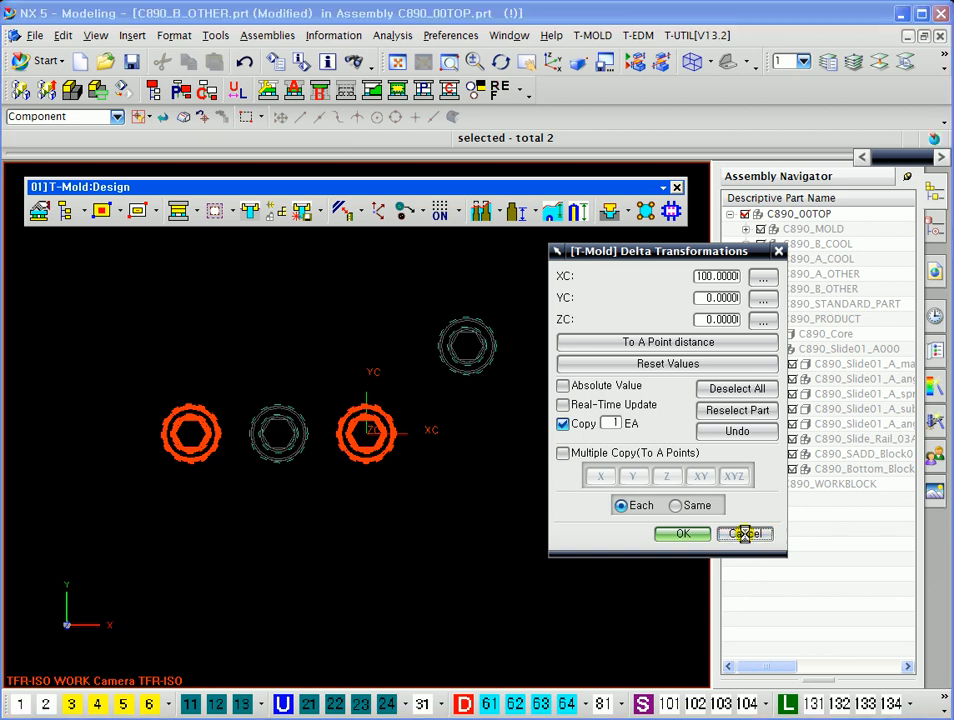
pyautogui.click(873, 265)
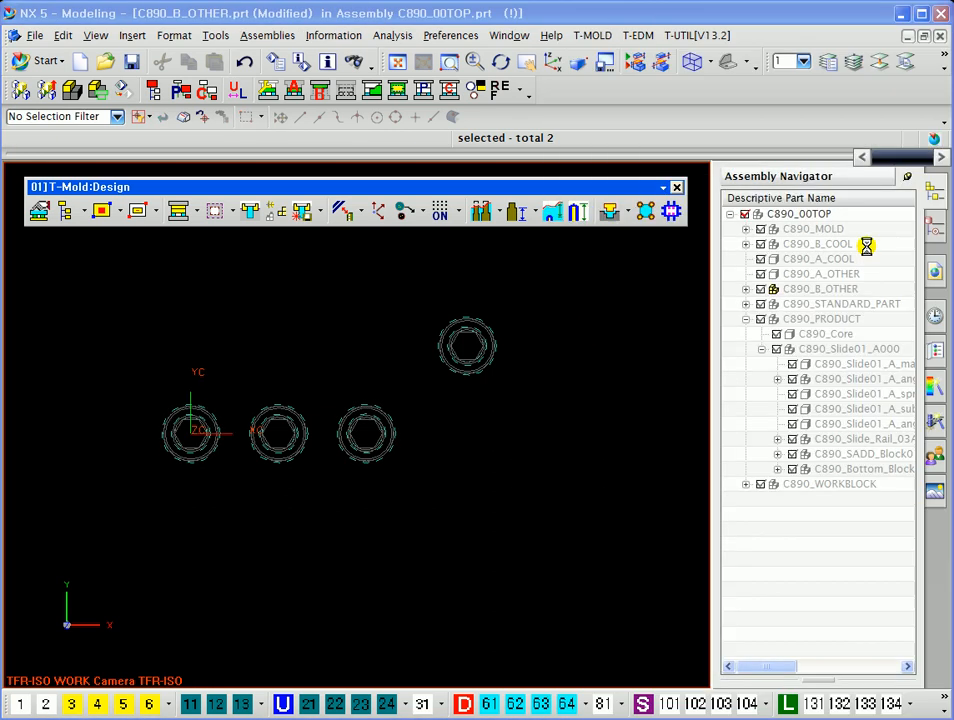
pyautogui.moveTo(594, 11); pyautogui.dragTo(584, 65)
pyautogui.click(734, 345)
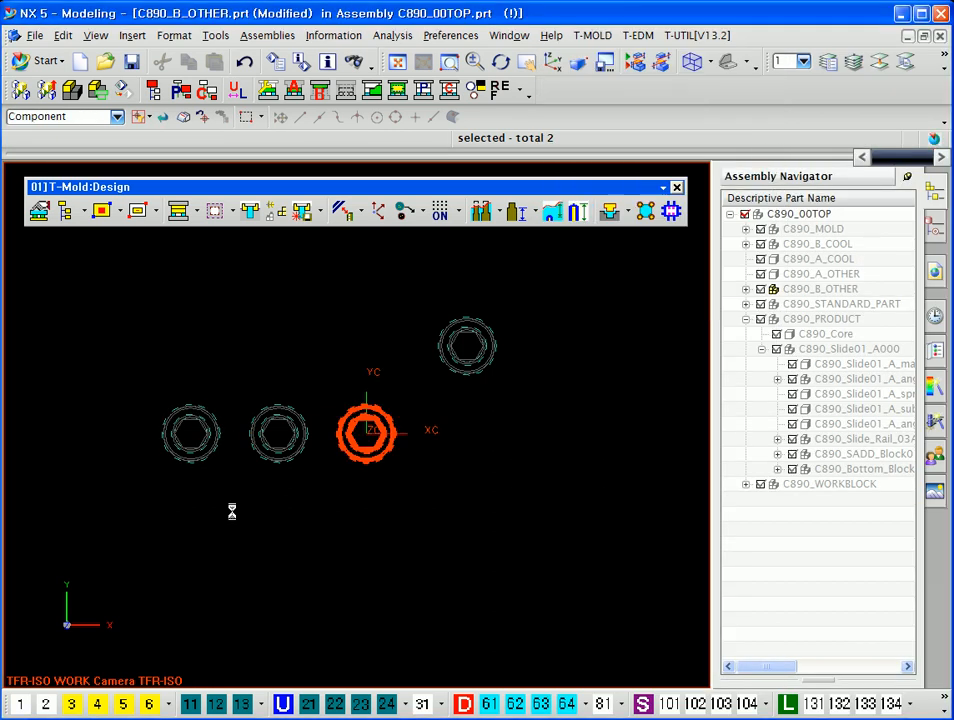
# Change the size index of the Each copy, third in the row of bolts, to M12
pyautogui.moveTo(256, 549); pyautogui.dragTo(293, 272, button='middle')
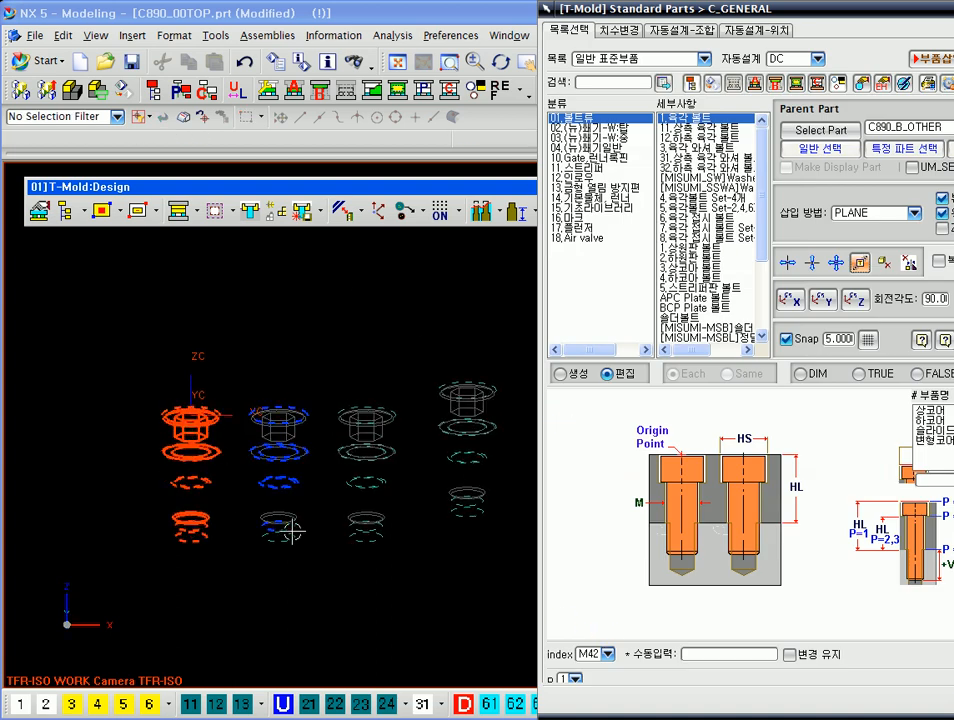
pyautogui.click(607, 654)
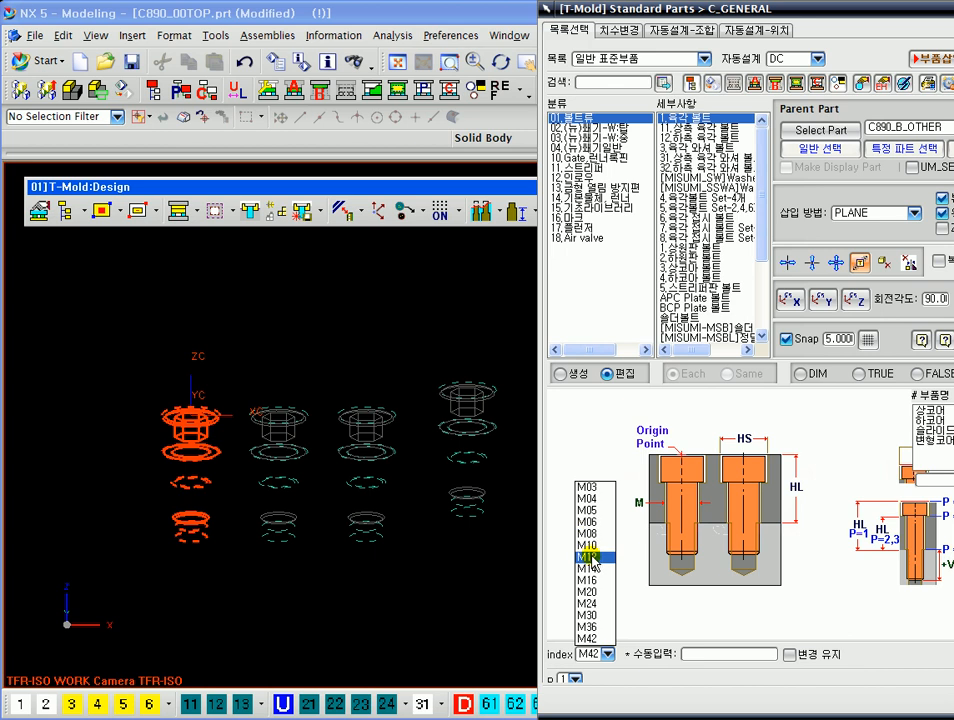
pyautogui.click(596, 556)
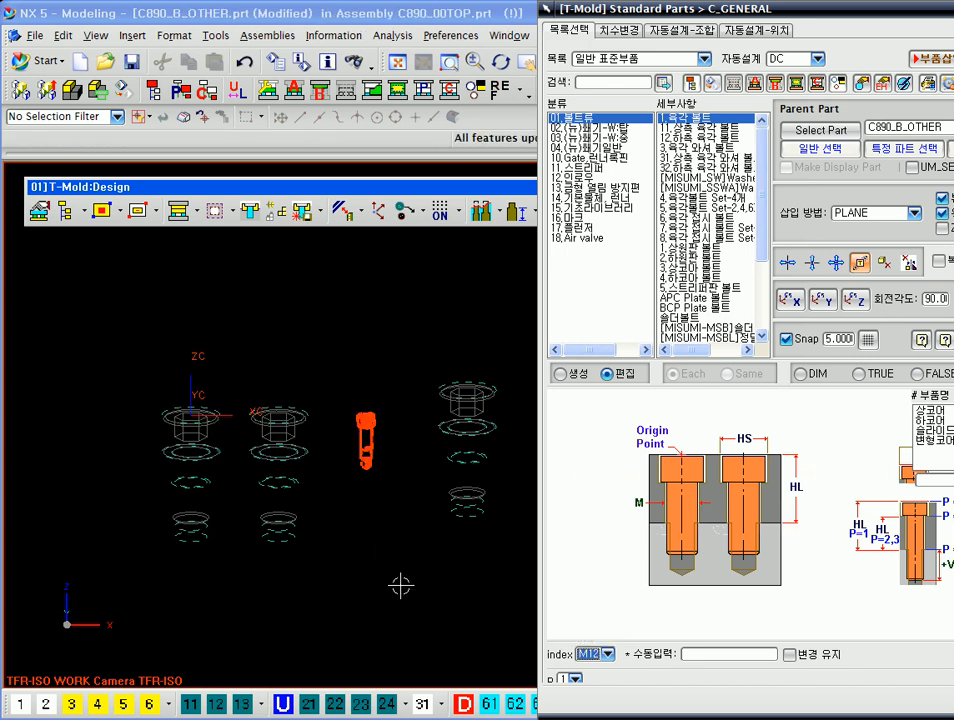
# Select the leftmost bolt and change its size index to M12
pyautogui.click(150, 439)
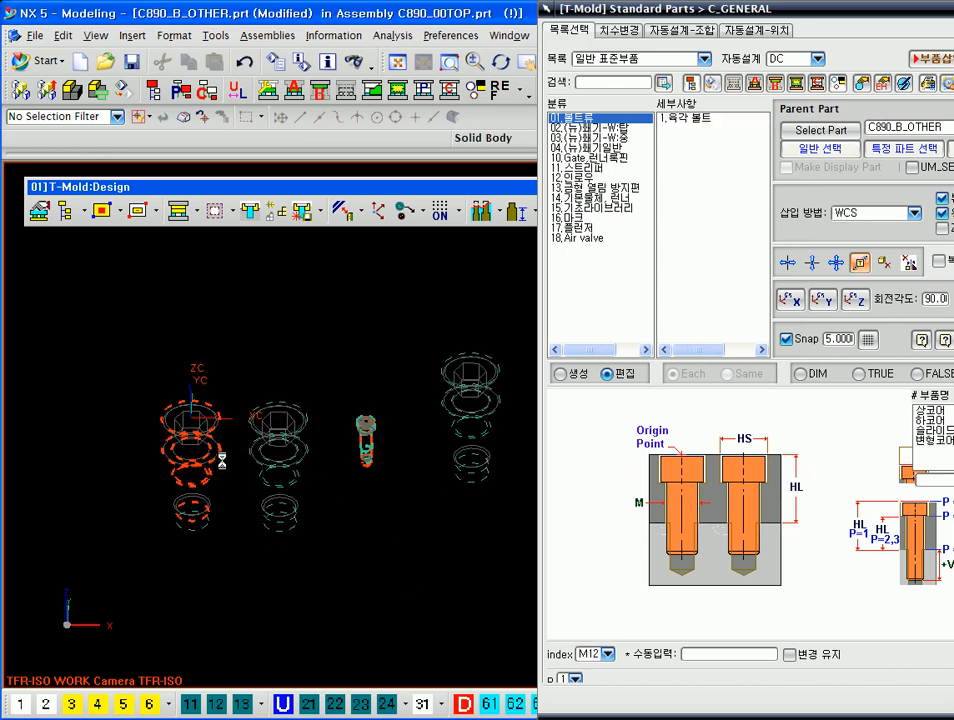
pyautogui.click(607, 654)
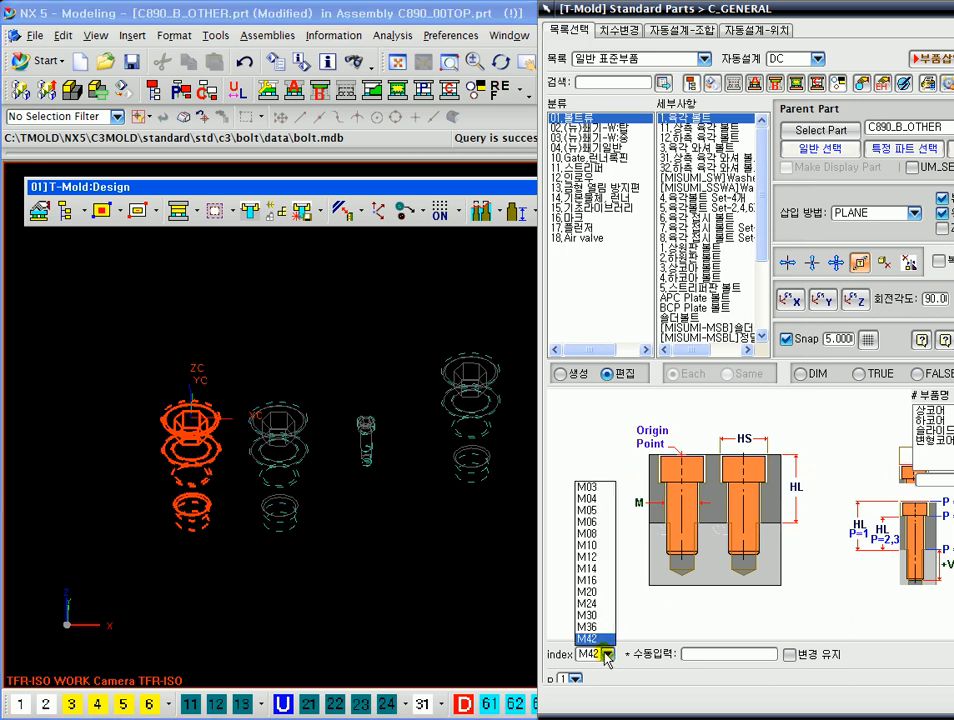
pyautogui.click(601, 558)
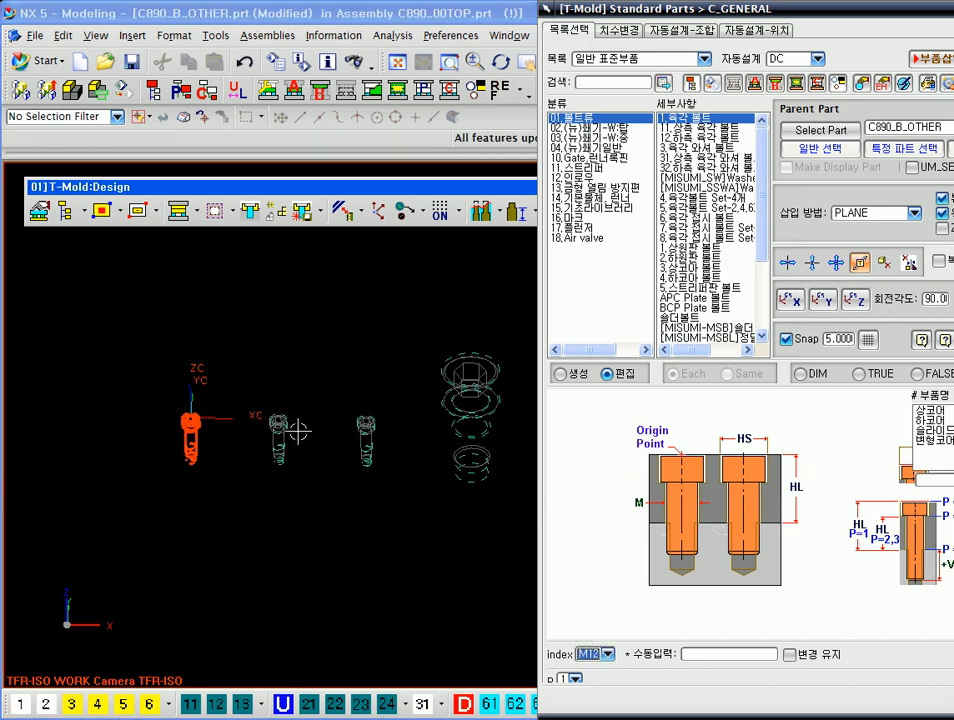
# Select the three bolts in the row together and set their size index to M42
pyautogui.moveTo(341, 377); pyautogui.dragTo(390, 470, button='middle')
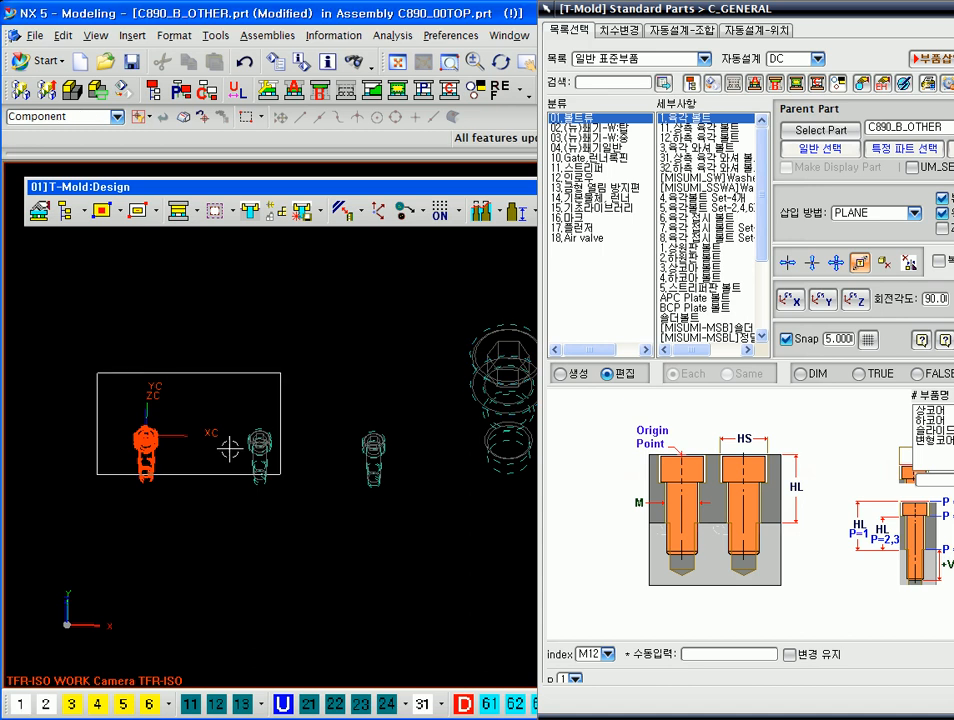
pyautogui.moveTo(166, 411); pyautogui.dragTo(407, 549)
pyautogui.click(606, 654)
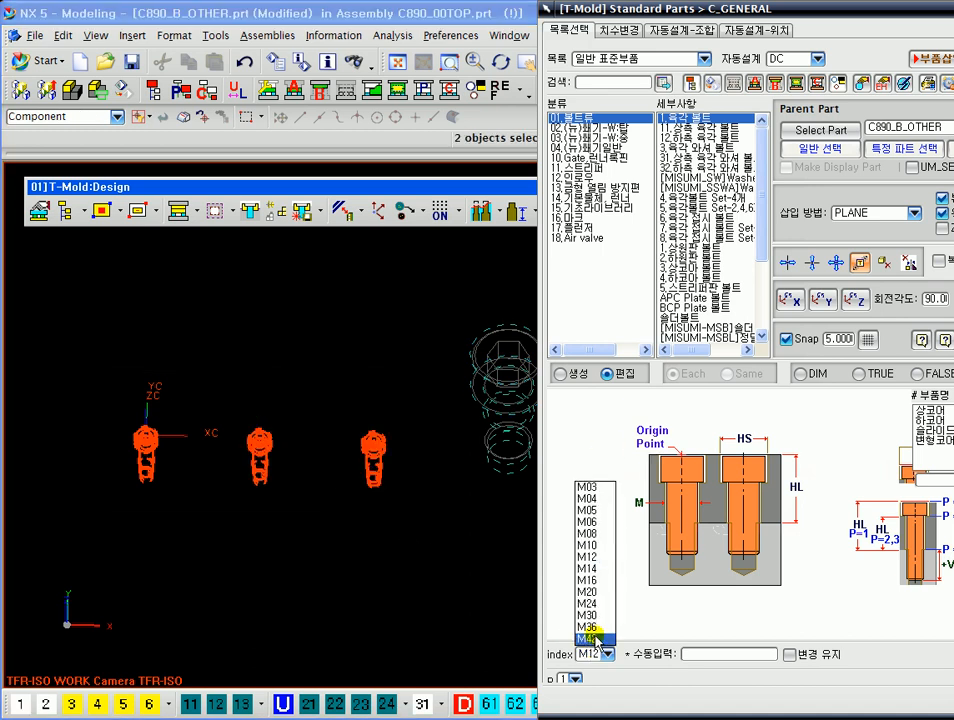
pyautogui.click(600, 690)
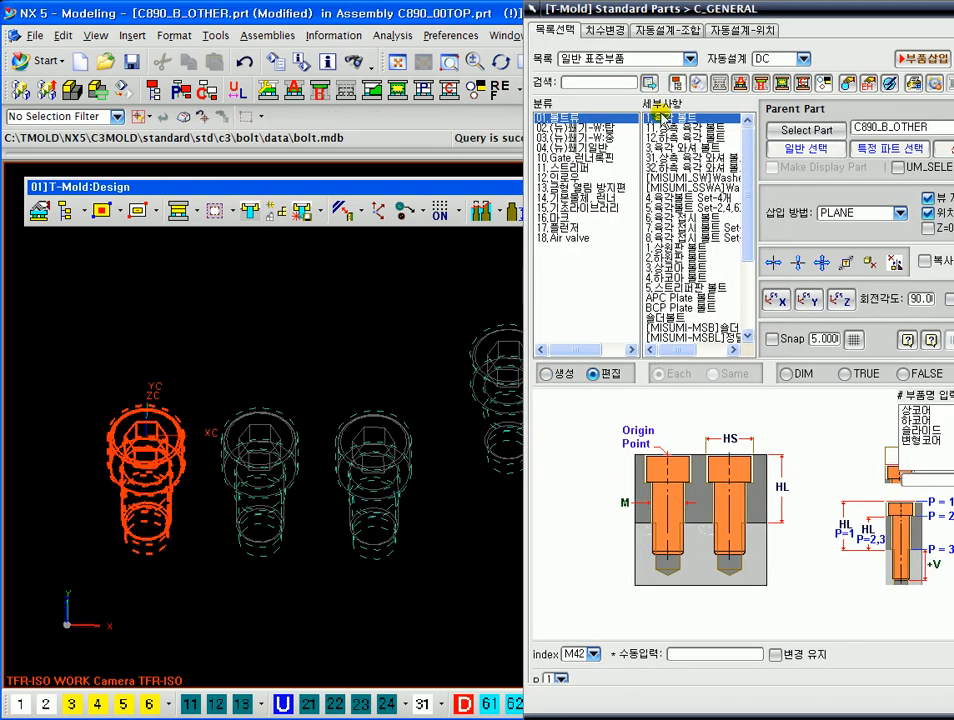
# Set the size index of the leftmost bolt back to M12
pyautogui.click(593, 654)
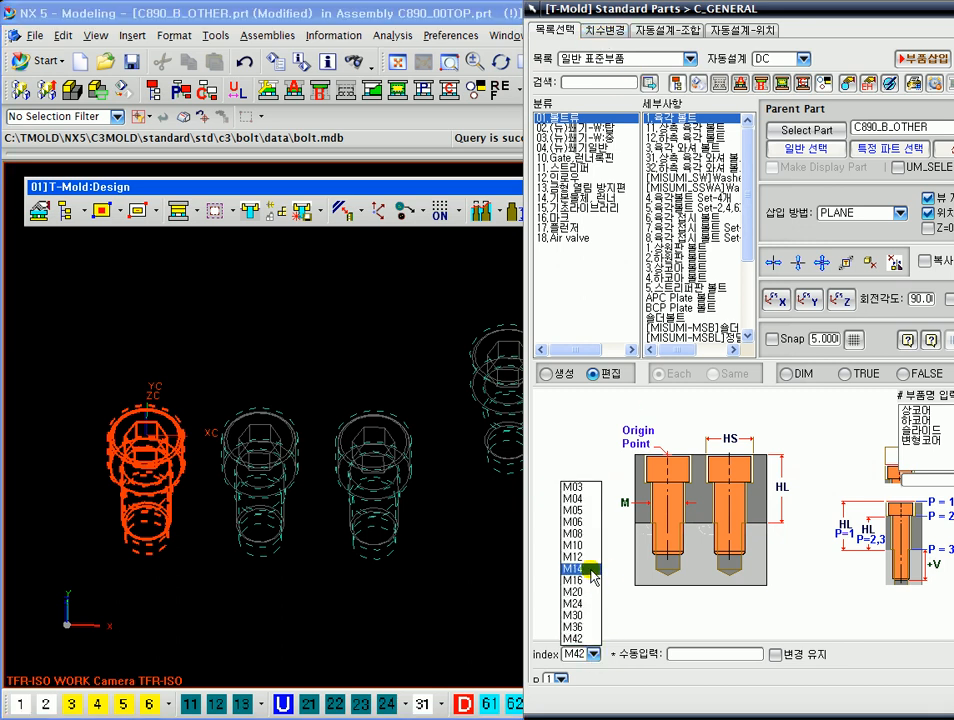
pyautogui.click(578, 557)
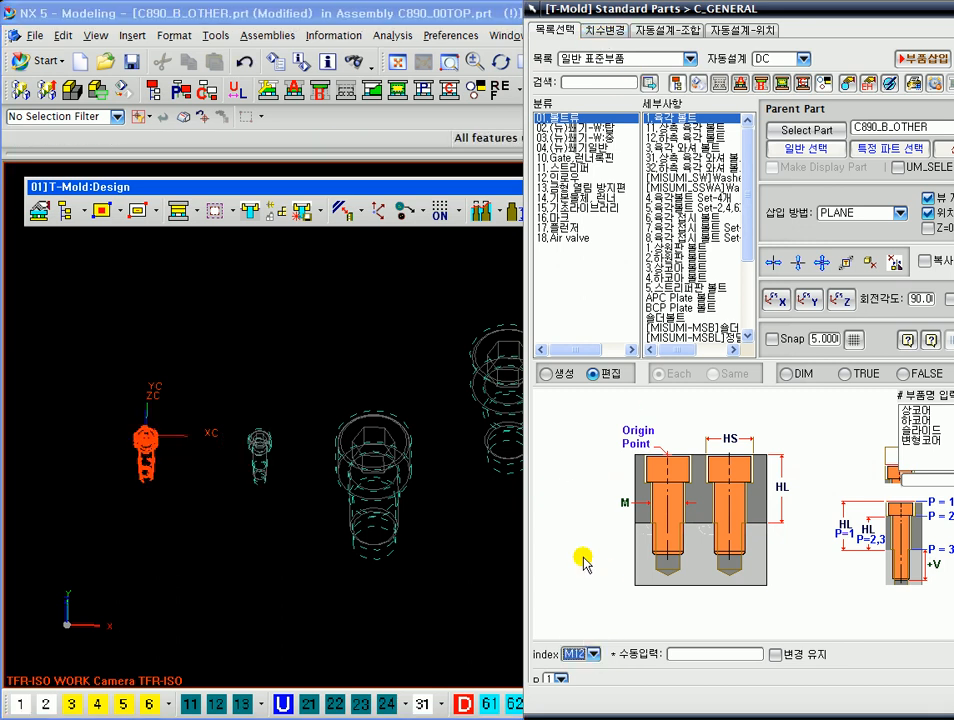
pyautogui.click(271, 431)
pyautogui.click(845, 263)
pyautogui.click(538, 181)
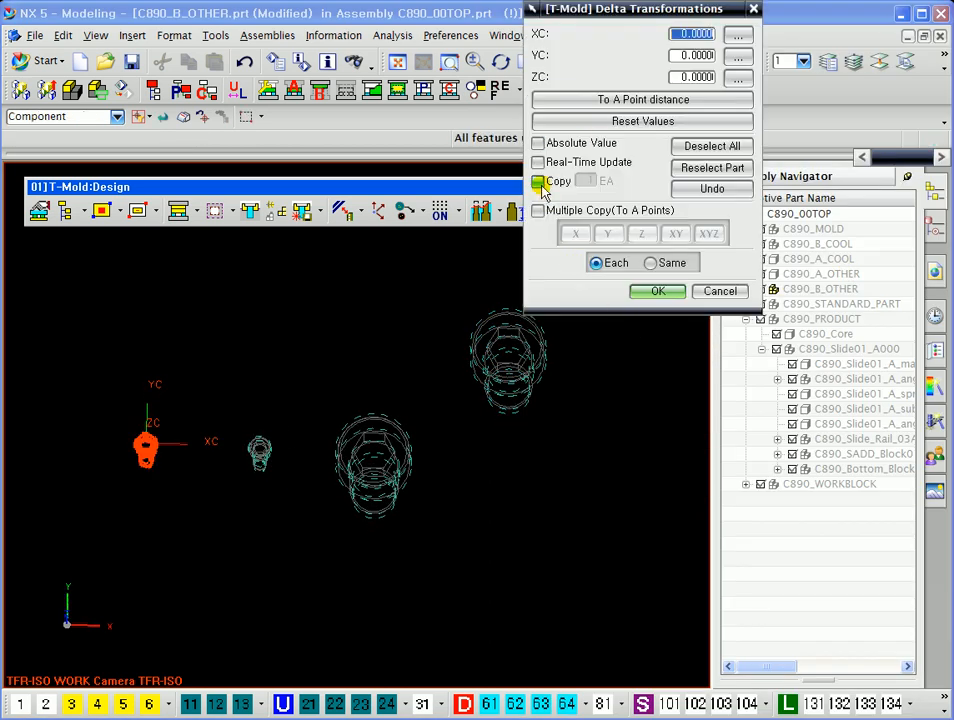
pyautogui.moveTo(585, 14); pyautogui.dragTo(601, 92)
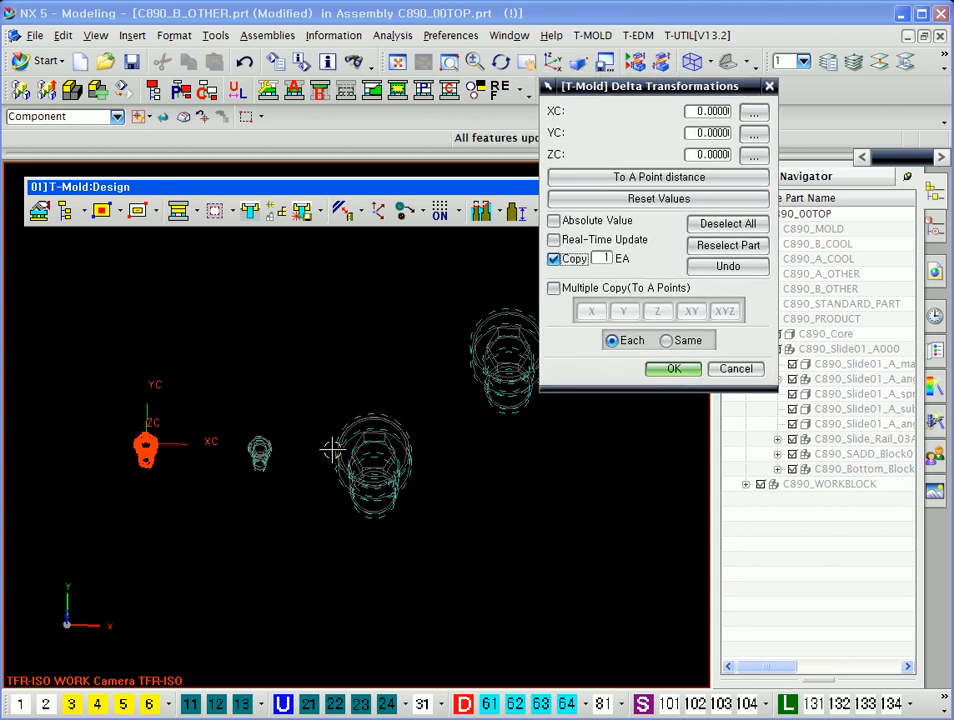
pyautogui.moveTo(426, 494)
pyautogui.mouseDown(button='middle')
pyautogui.moveTo(425, 465)
pyautogui.moveTo(432, 490)
pyautogui.moveTo(422, 511)
pyautogui.moveTo(451, 495)
pyautogui.moveTo(426, 500)
pyautogui.mouseUp(button='middle')
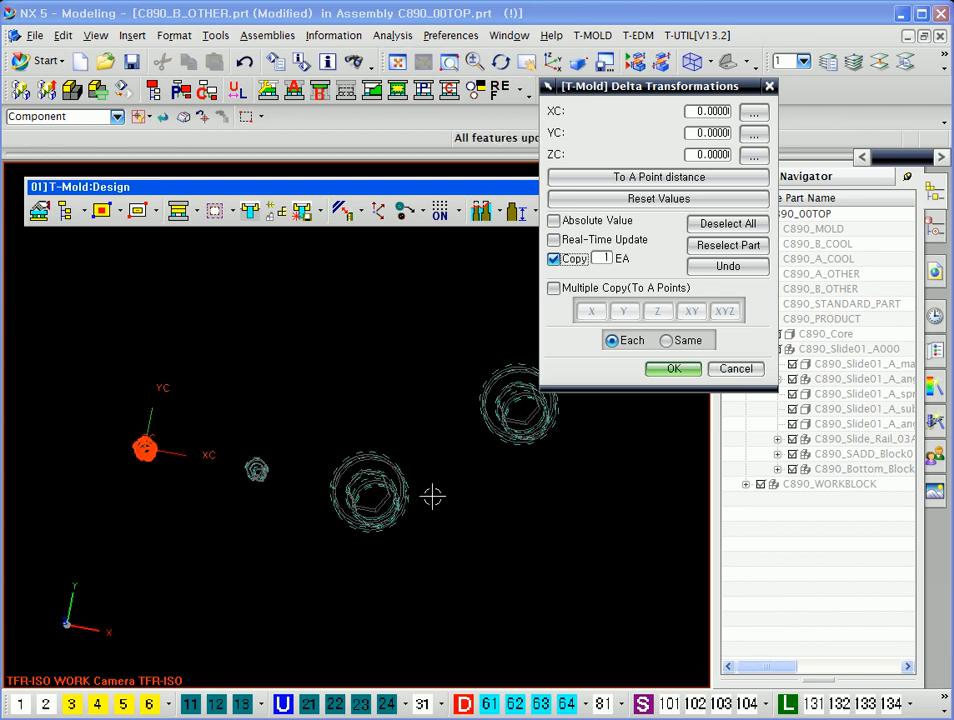
pyautogui.click(738, 369)
pyautogui.moveTo(315, 405); pyautogui.dragTo(333, 338, button='middle')
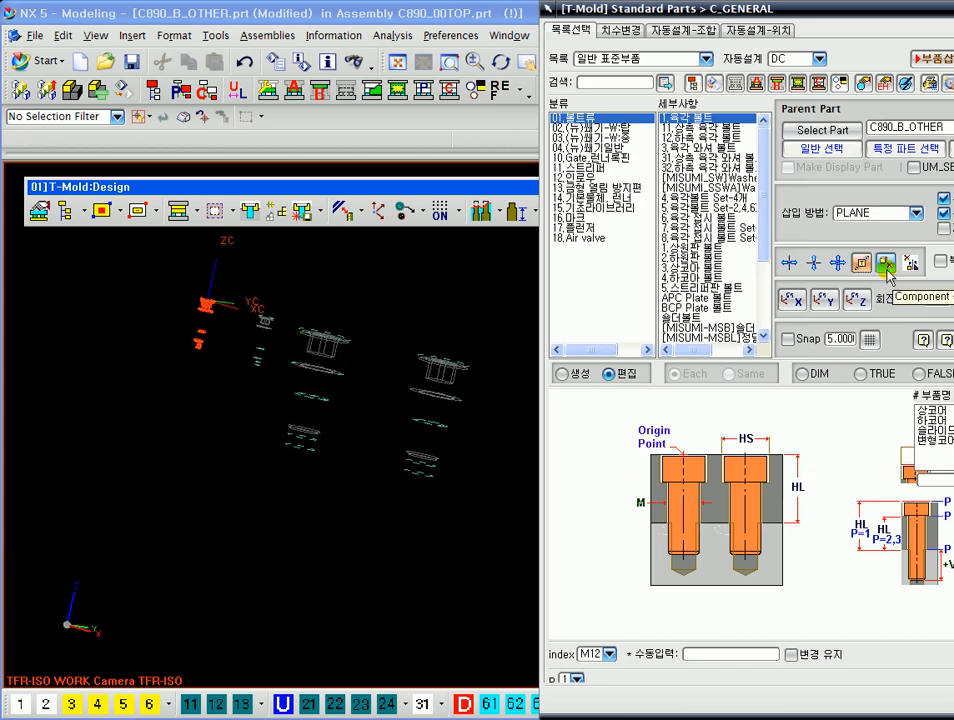
# Close and reopen the standard parts window, and load the third bolt in the row for editing
pyautogui.moveTo(343, 443); pyautogui.dragTo(304, 315, button='middle')
pyautogui.moveTo(730, 12); pyautogui.dragTo(570, 69)
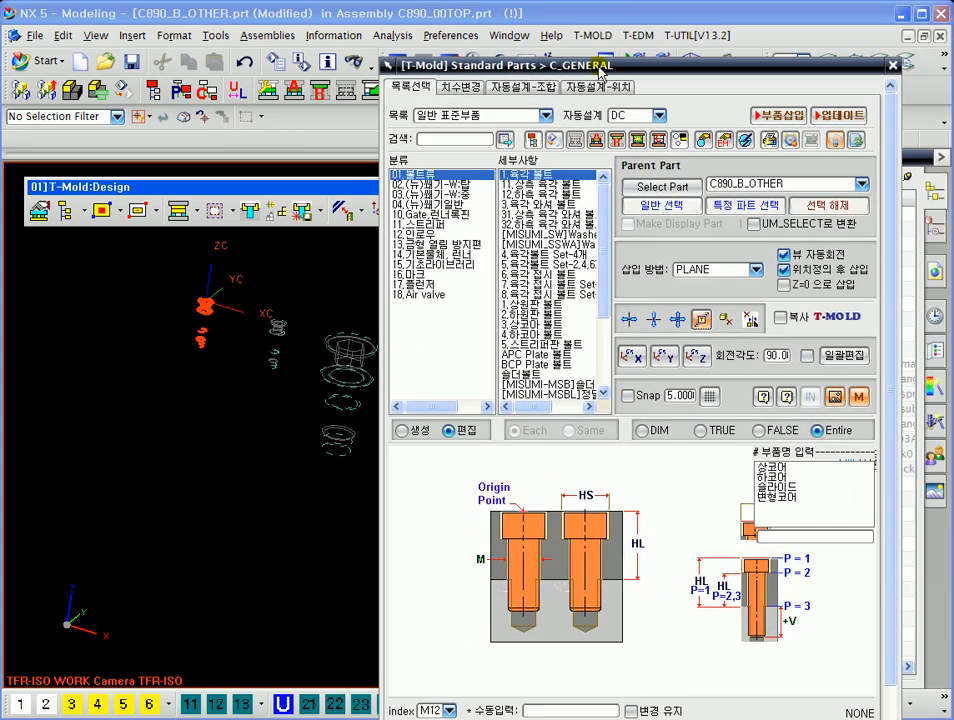
pyautogui.click(893, 66)
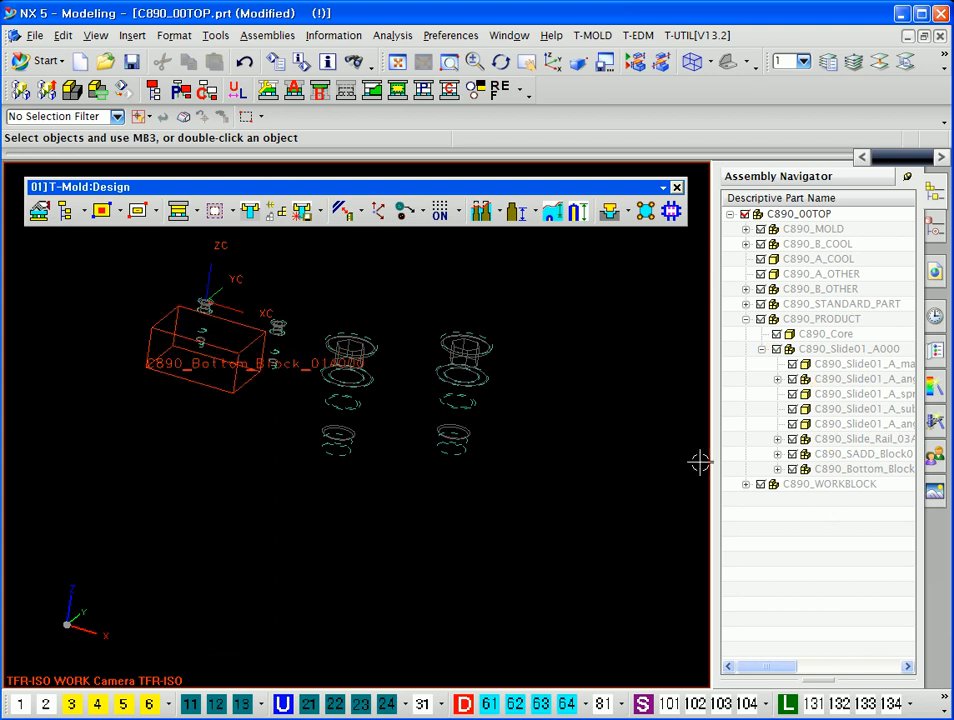
pyautogui.keyDown('shift'); pyautogui.moveTo(275, 287); pyautogui.dragTo(292, 337, button='middle'); pyautogui.keyUp('shift')
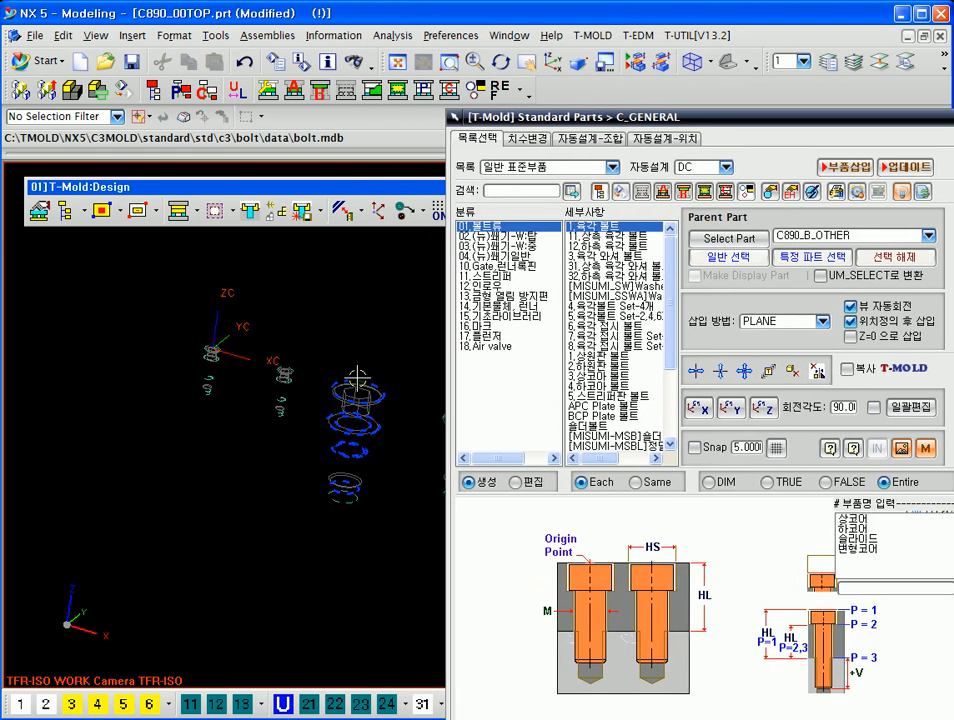
pyautogui.keyDown('shift'); pyautogui.moveTo(283, 350); pyautogui.dragTo(221, 313, button='middle'); pyautogui.keyUp('shift')
pyautogui.click(300, 414)
pyautogui.keyDown('ctrl'); pyautogui.moveTo(323, 434); pyautogui.dragTo(321, 372, button='middle'); pyautogui.keyUp('ctrl')
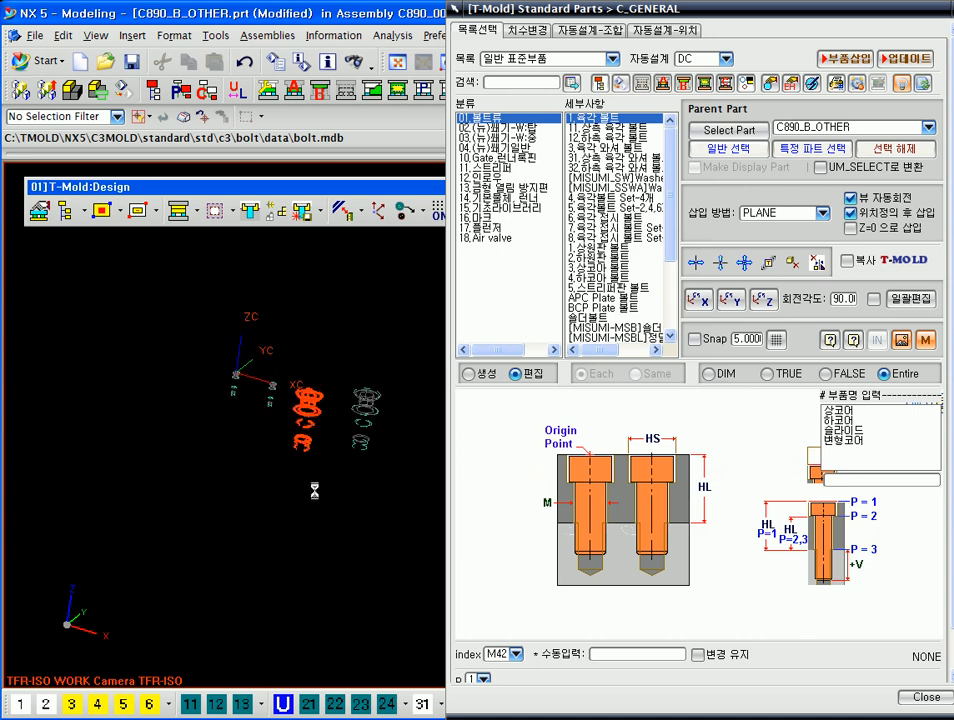
# Load the slide unit in the mold for editing and limit the display to the slide and the bolts
pyautogui.moveTo(279, 466); pyautogui.dragTo(211, 443, button='middle')
pyautogui.keyDown('ctrl'); pyautogui.moveTo(210, 443); pyautogui.dragTo(207, 515, button='middle'); pyautogui.keyUp('ctrl')
pyautogui.click(208, 385)
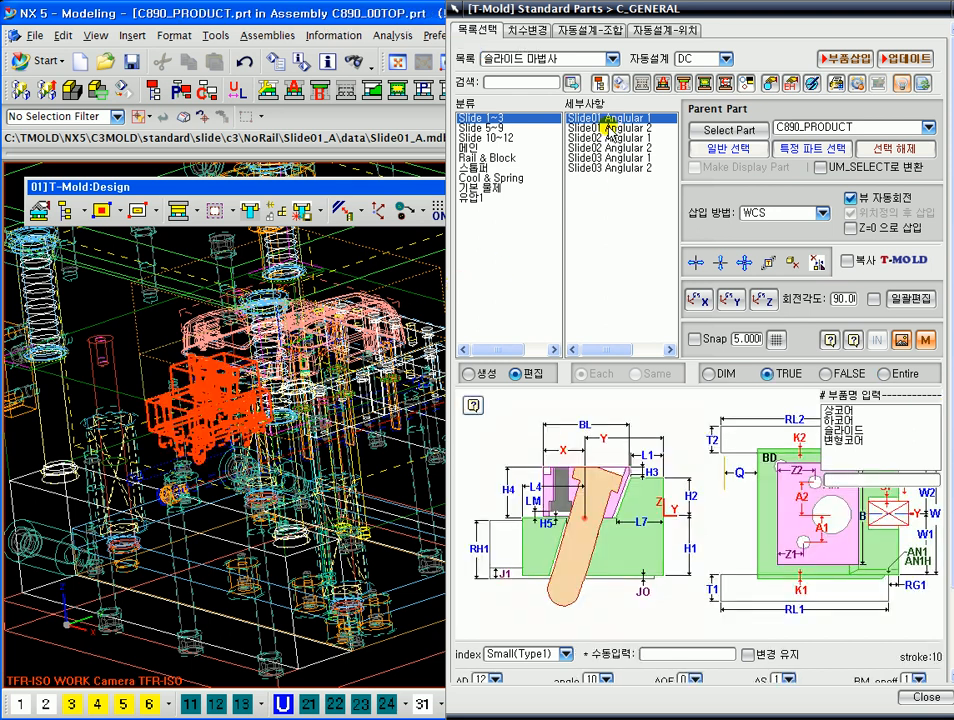
pyautogui.click(618, 83)
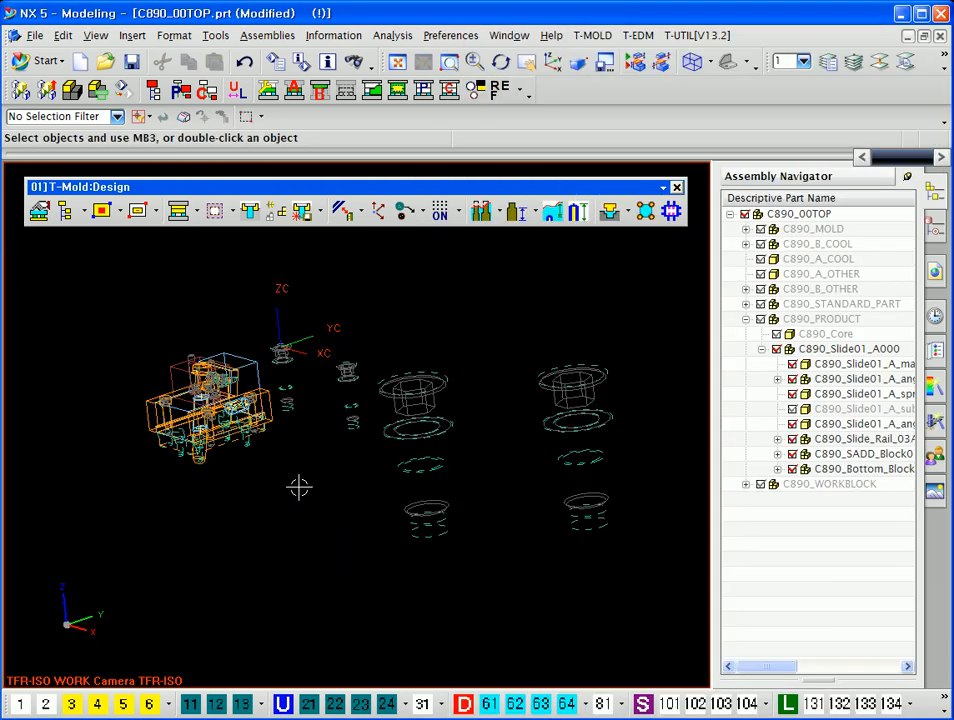
pyautogui.moveTo(298, 488); pyautogui.dragTo(298, 501, button='middle')
pyautogui.hotkey('ctrl', 'd')
pyautogui.scroll(2, 240, 387)
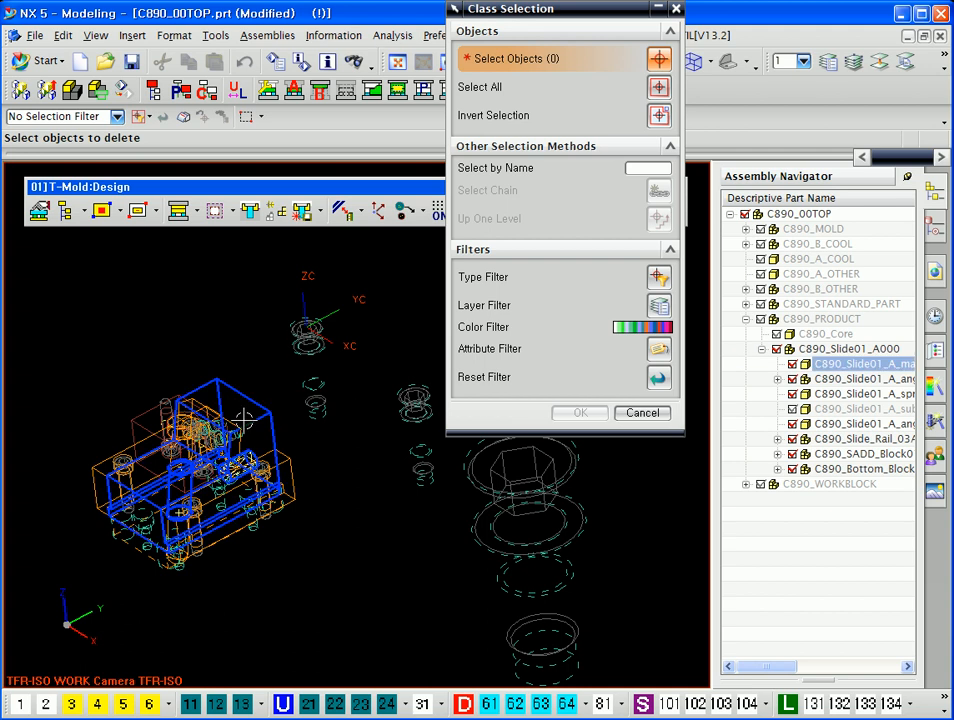
pyautogui.scroll(3, 224, 423)
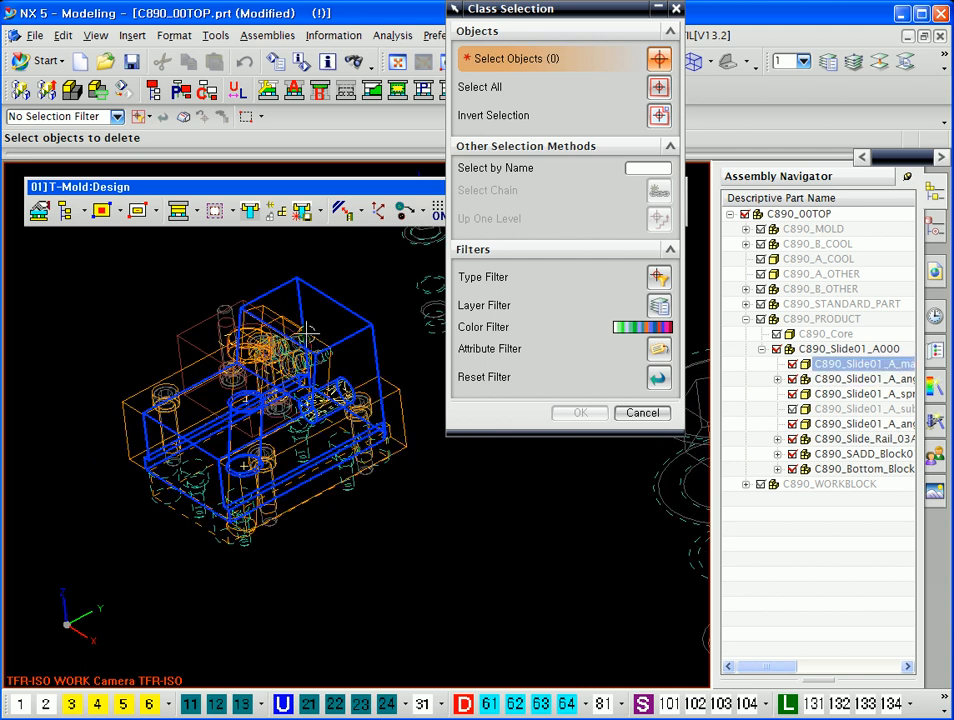
pyautogui.click(322, 320)
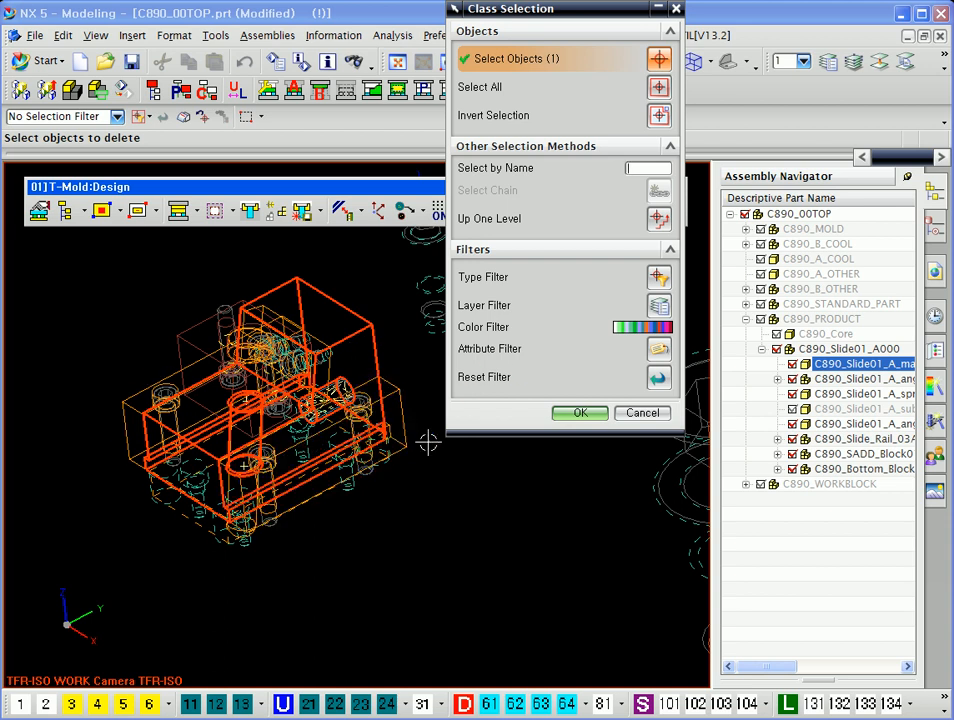
pyautogui.click(187, 341)
pyautogui.click(105, 298)
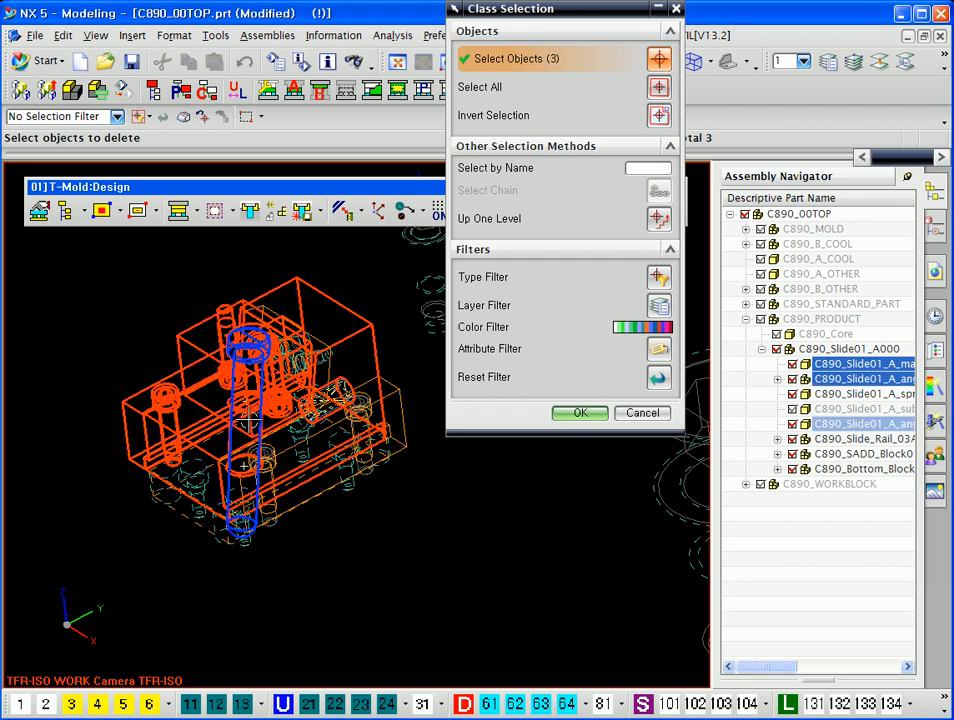
pyautogui.scroll(5, 191, 426)
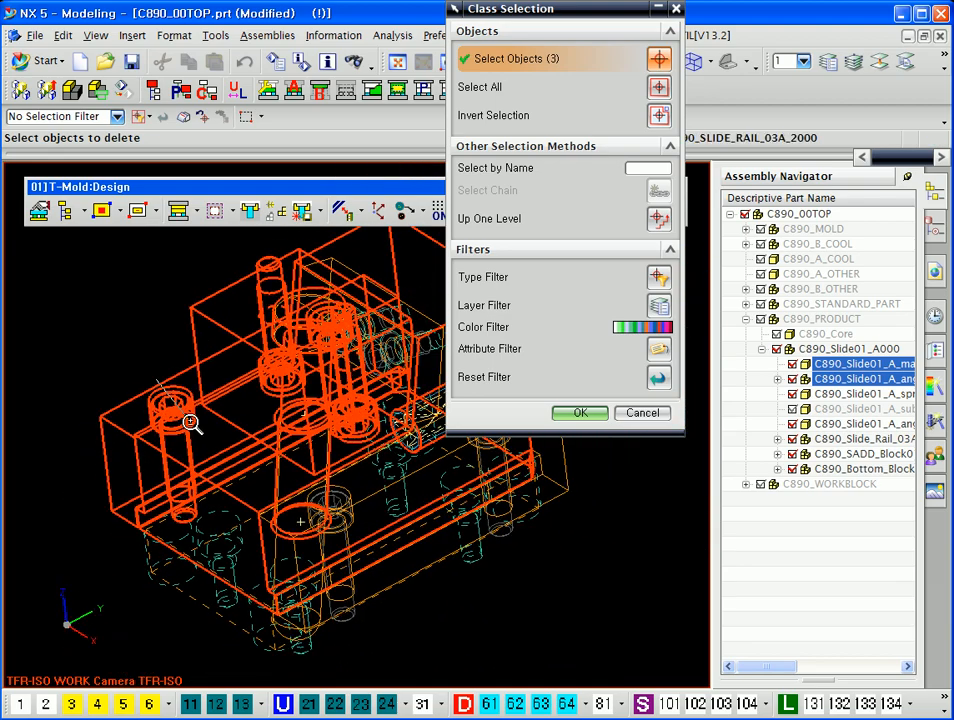
pyautogui.scroll(-3, 191, 426)
pyautogui.moveTo(236, 509); pyautogui.dragTo(265, 502, button='middle')
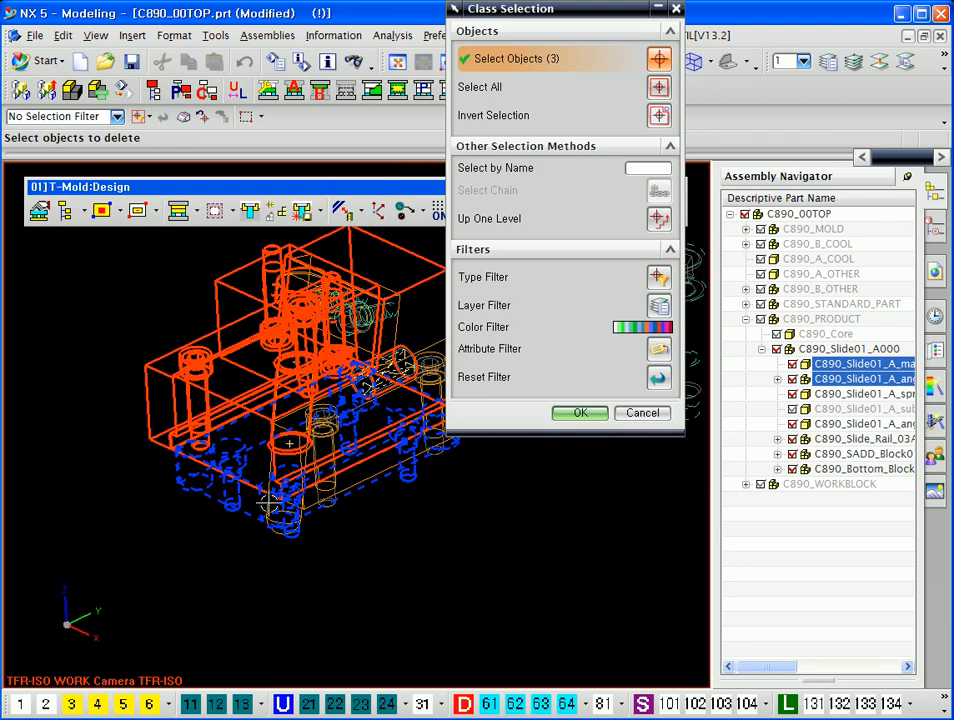
pyautogui.click(639, 414)
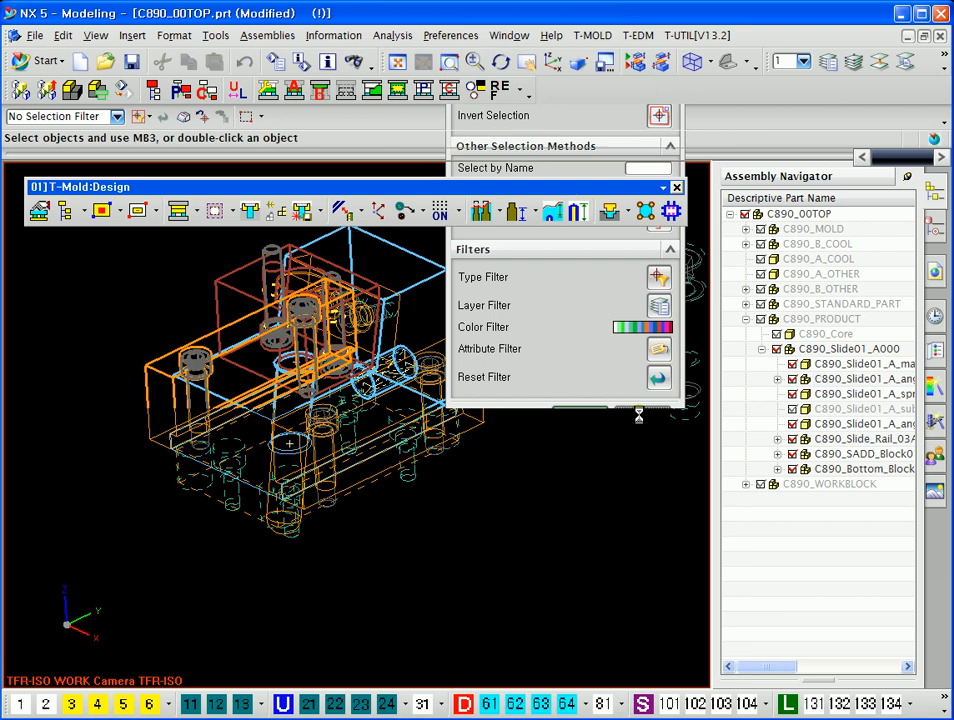
# Open the T-Mold Translate Component tool to view its Delete function
pyautogui.scroll(-2, 269, 426)
pyautogui.click(512, 214)
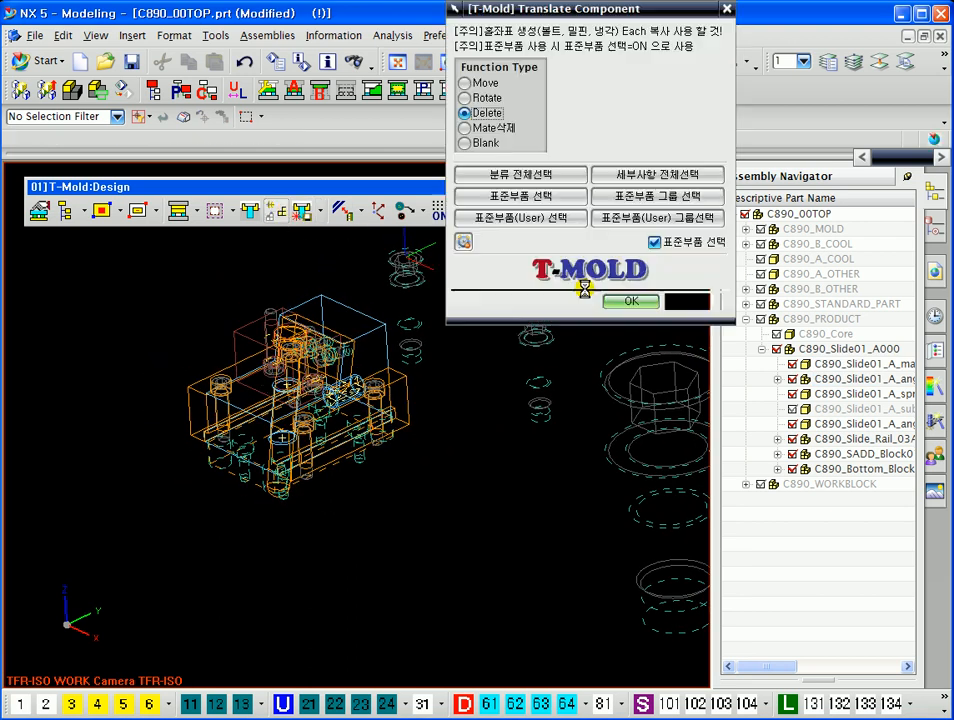
pyautogui.moveTo(512, 15); pyautogui.dragTo(513, 23)
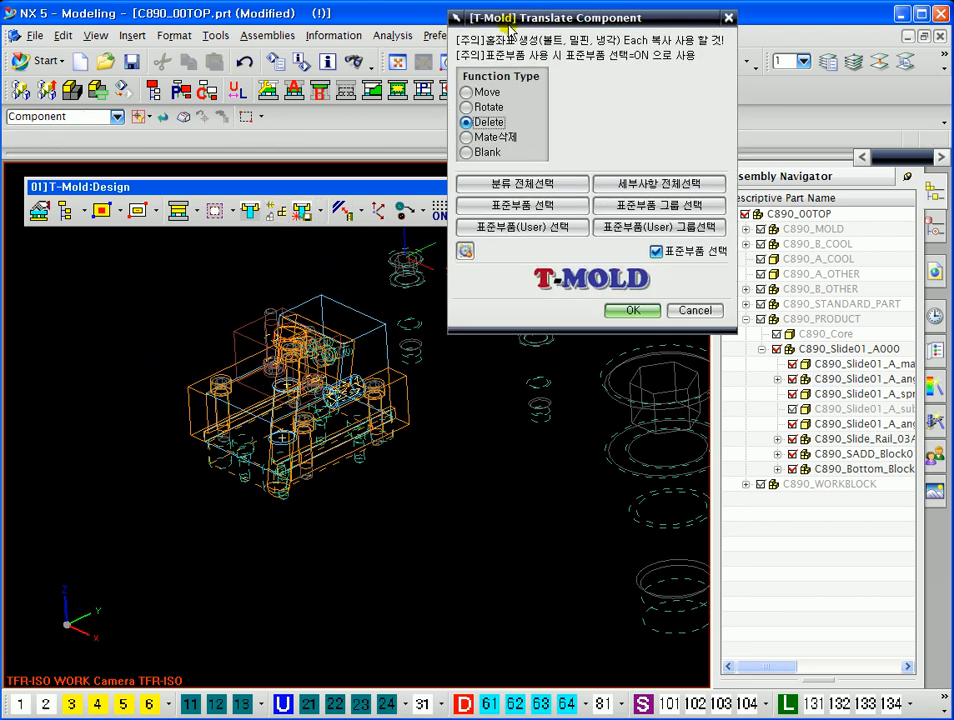
# Reopen the standard parts library, check the M/B 표준부품01(V090210) list, and choose the 07.아이볼트 category of M/B 표준부품02
pyautogui.click(254, 212)
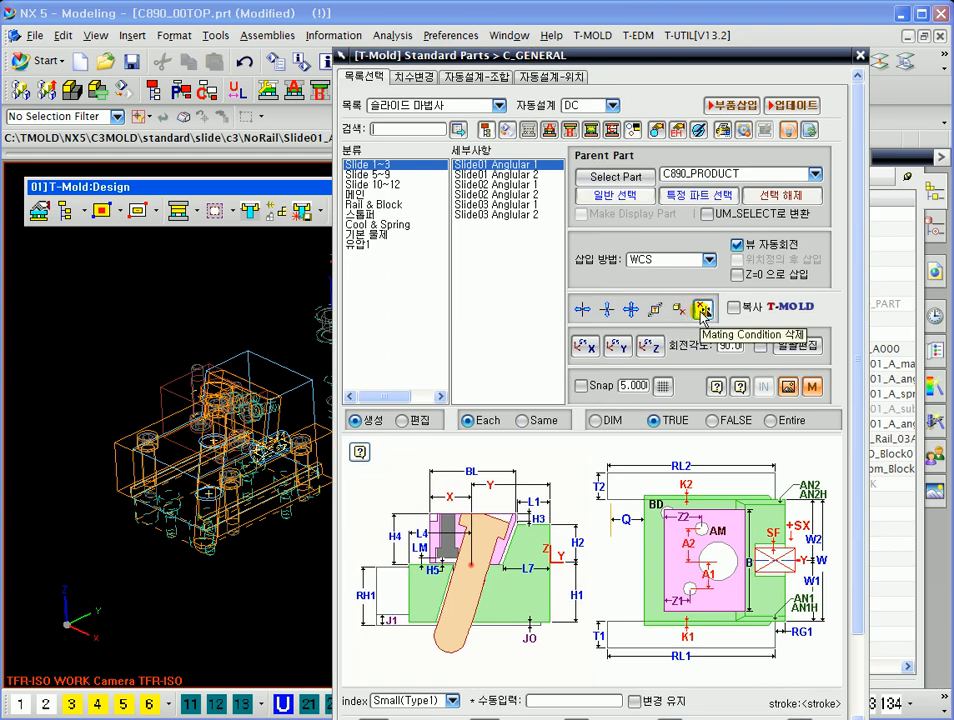
pyautogui.click(408, 105)
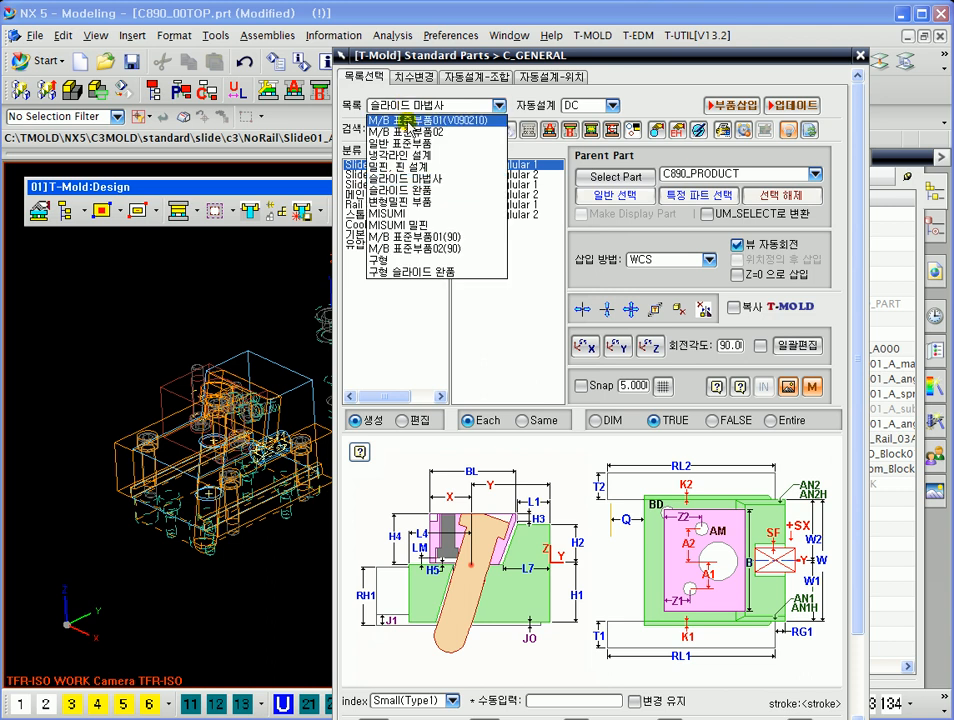
pyautogui.click(407, 121)
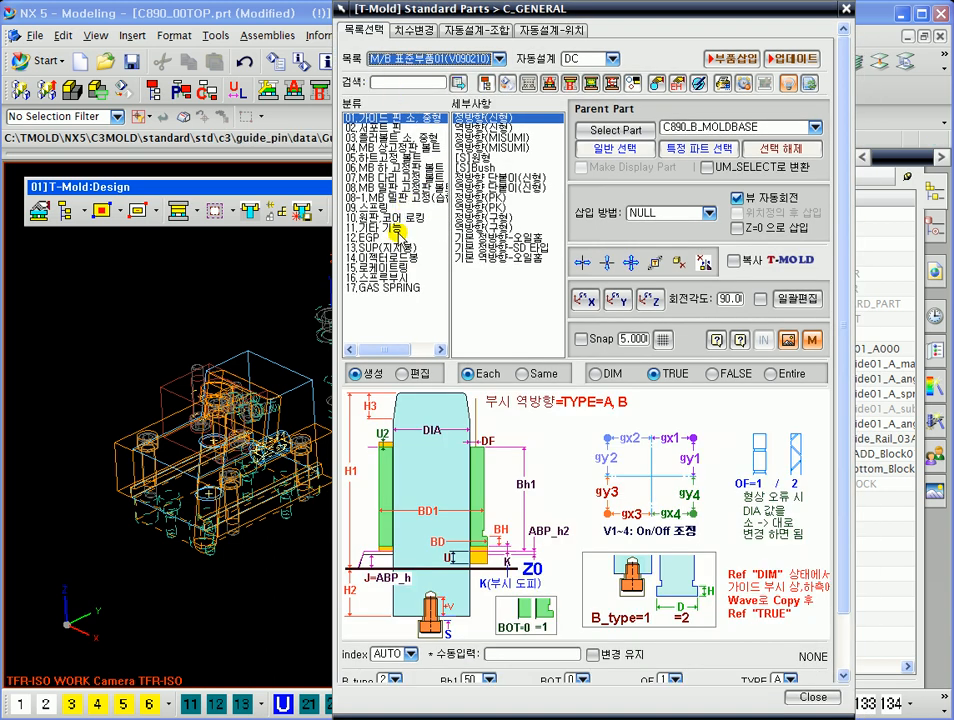
pyautogui.click(405, 60)
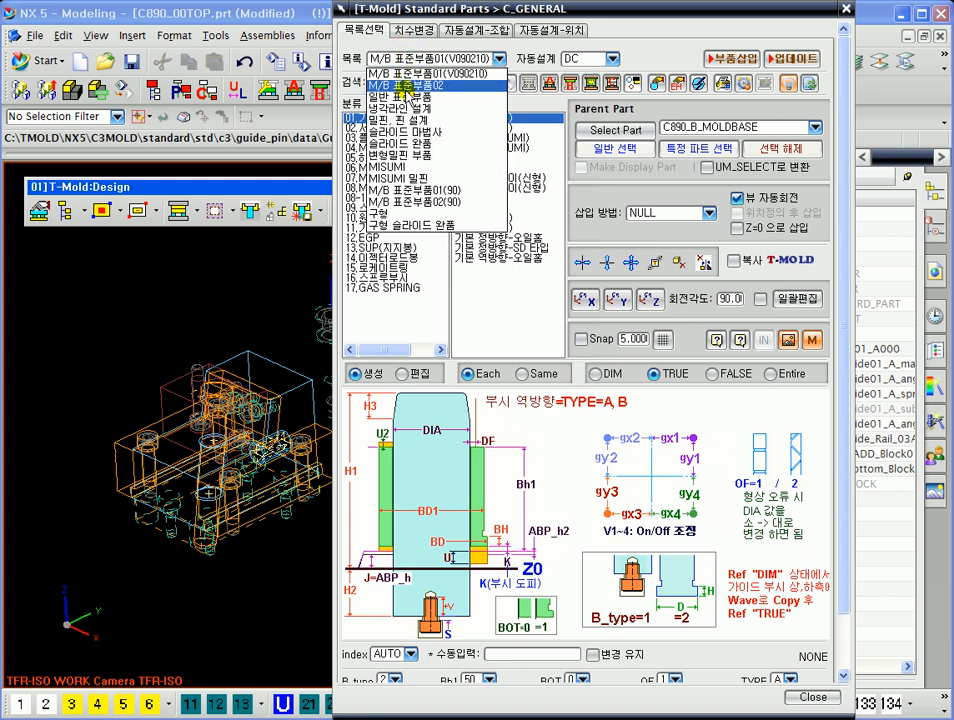
pyautogui.click(410, 89)
pyautogui.click(389, 179)
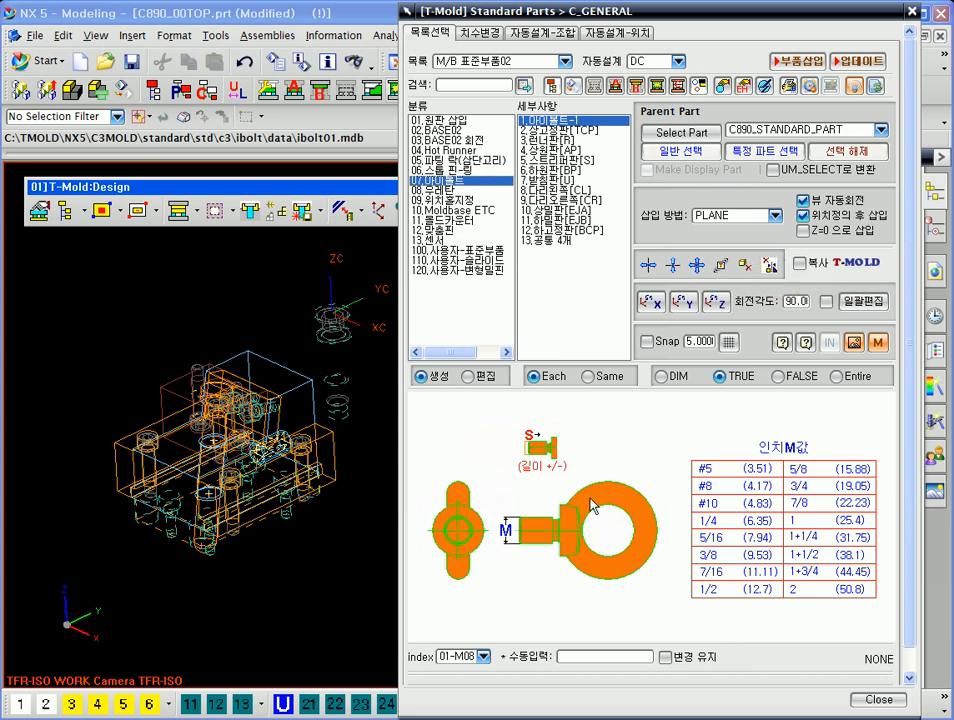
# Review the dimension settings of the single eye bolt and choose the stripper plate variant 5.스트리퍼판[S]
pyautogui.click(483, 32)
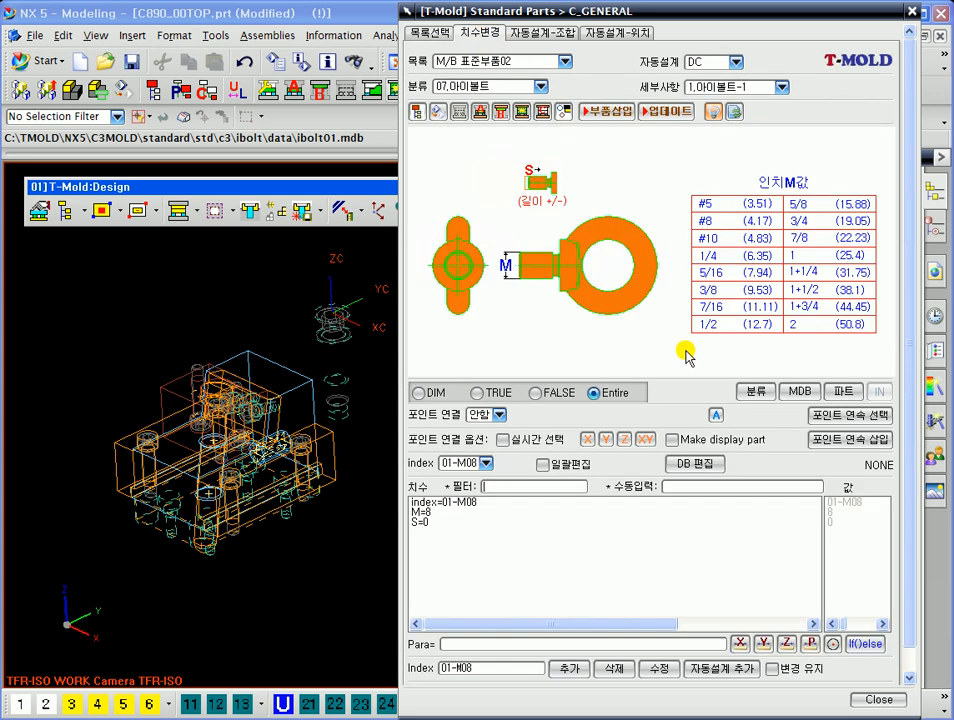
pyautogui.click(430, 32)
pyautogui.click(573, 158)
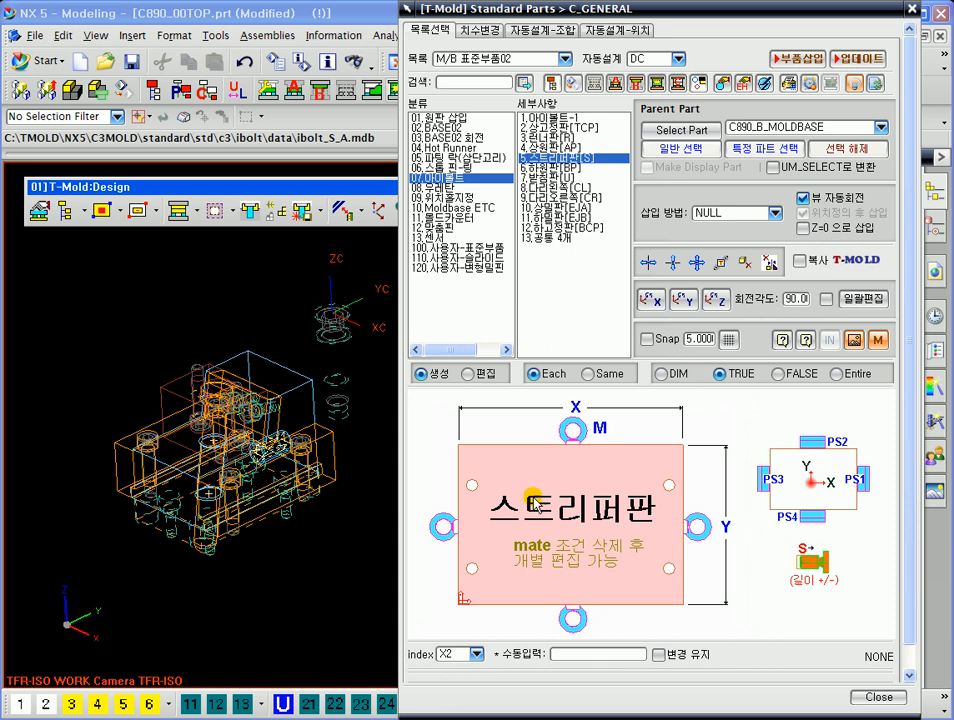
# Examine the slide unit up close, around its angular pin, rail edges and bolts
pyautogui.scroll(2, 295, 377)
pyautogui.moveTo(296, 451); pyautogui.dragTo(330, 456, button='middle')
pyautogui.scroll(3, 230, 634)
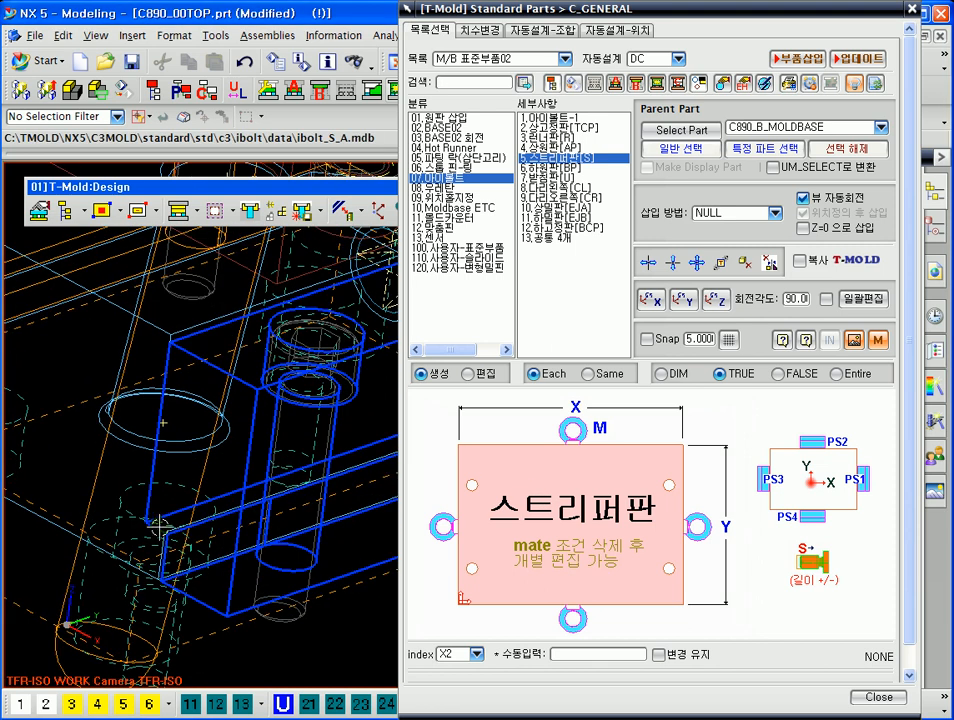
pyautogui.scroll(3, 183, 509)
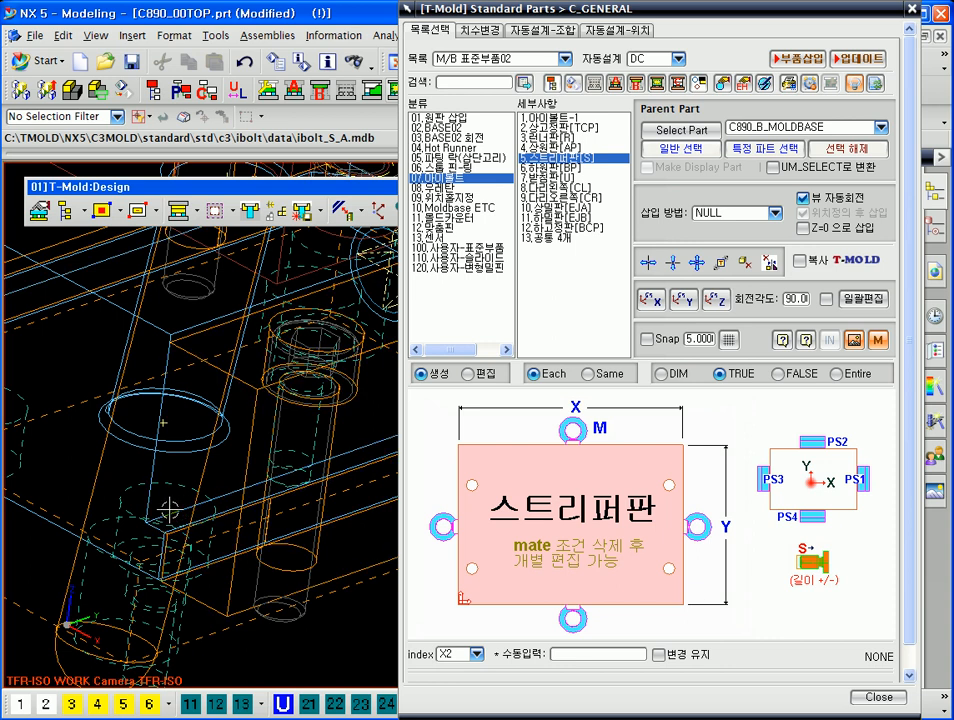
pyautogui.scroll(3, 186, 531)
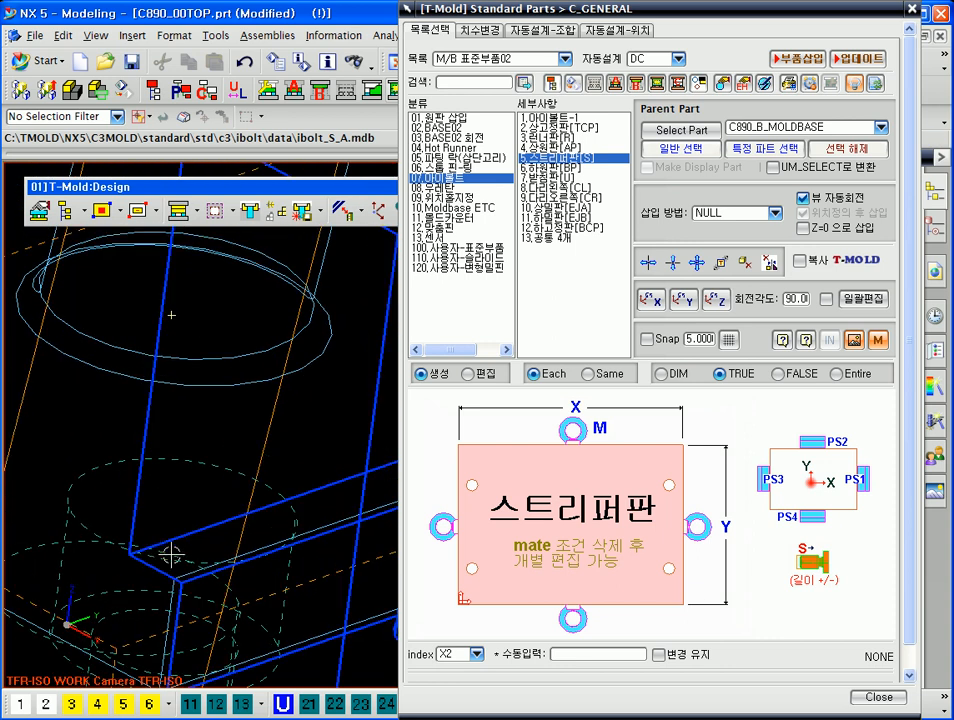
pyautogui.scroll(-5, 185, 548)
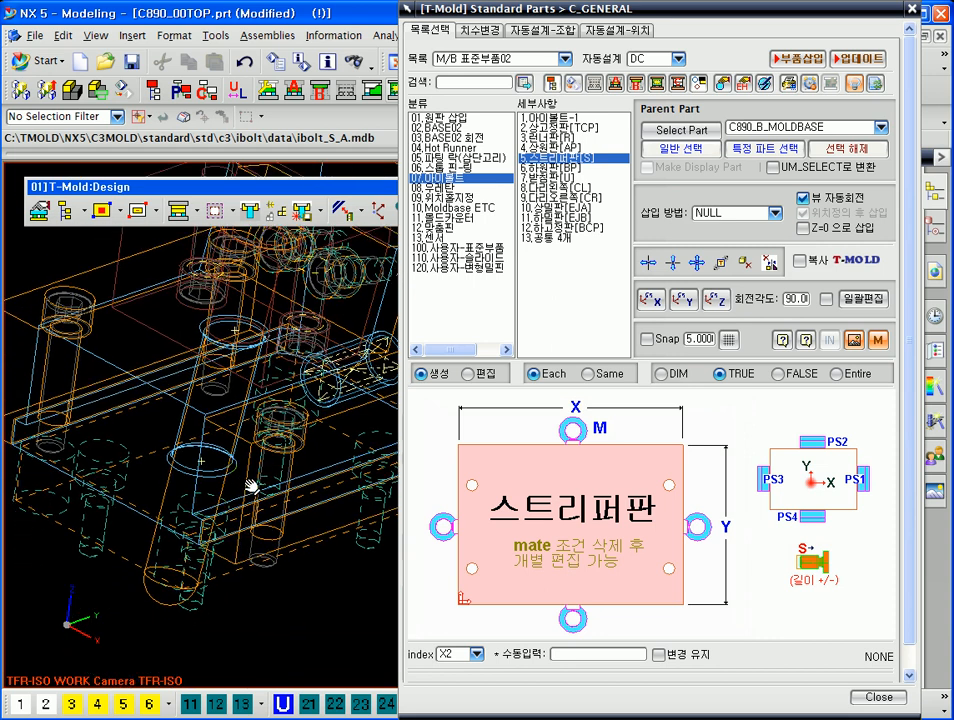
pyautogui.moveTo(233, 500); pyautogui.dragTo(258, 577, button='middle')
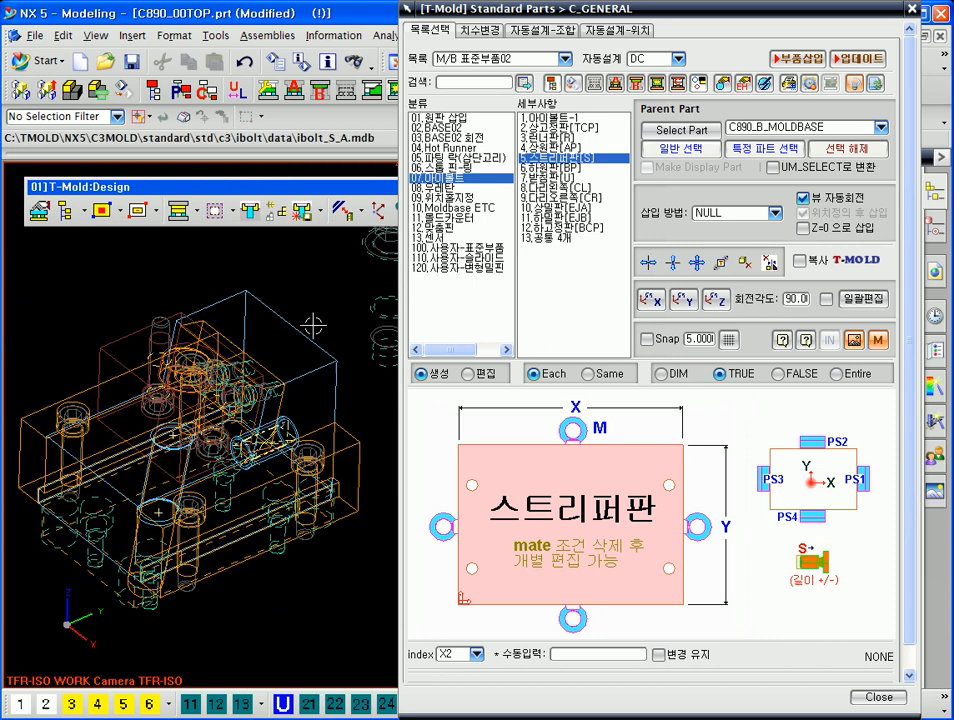
pyautogui.moveTo(304, 396); pyautogui.dragTo(345, 375, button='middle')
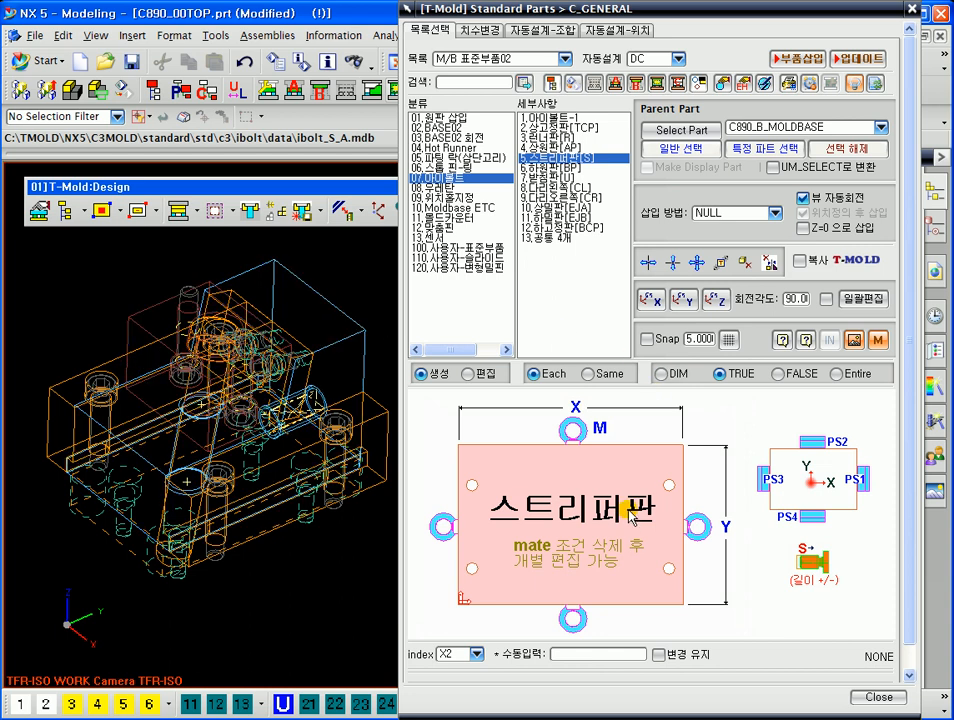
# Try to start the component transformation from the standard parts window
pyautogui.click(800, 261)
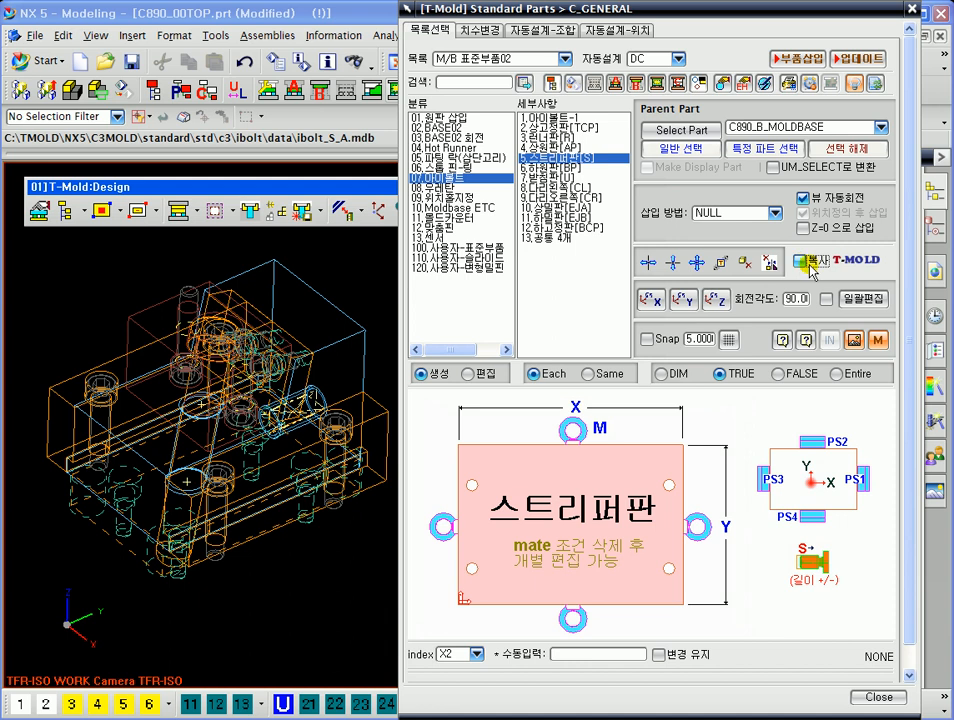
pyautogui.click(722, 264)
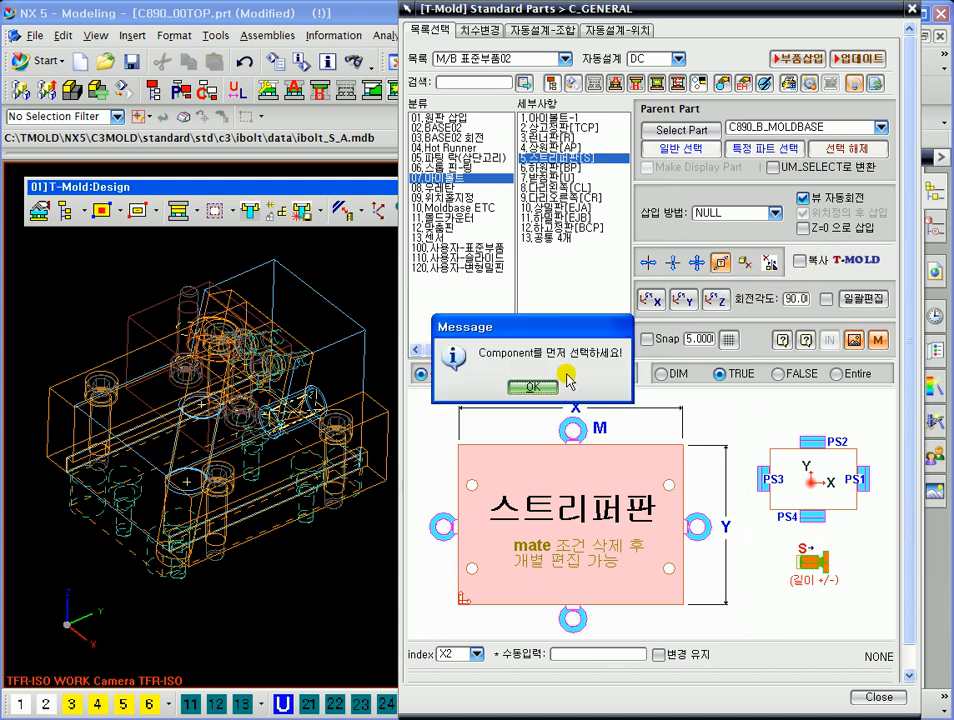
pyautogui.click(533, 386)
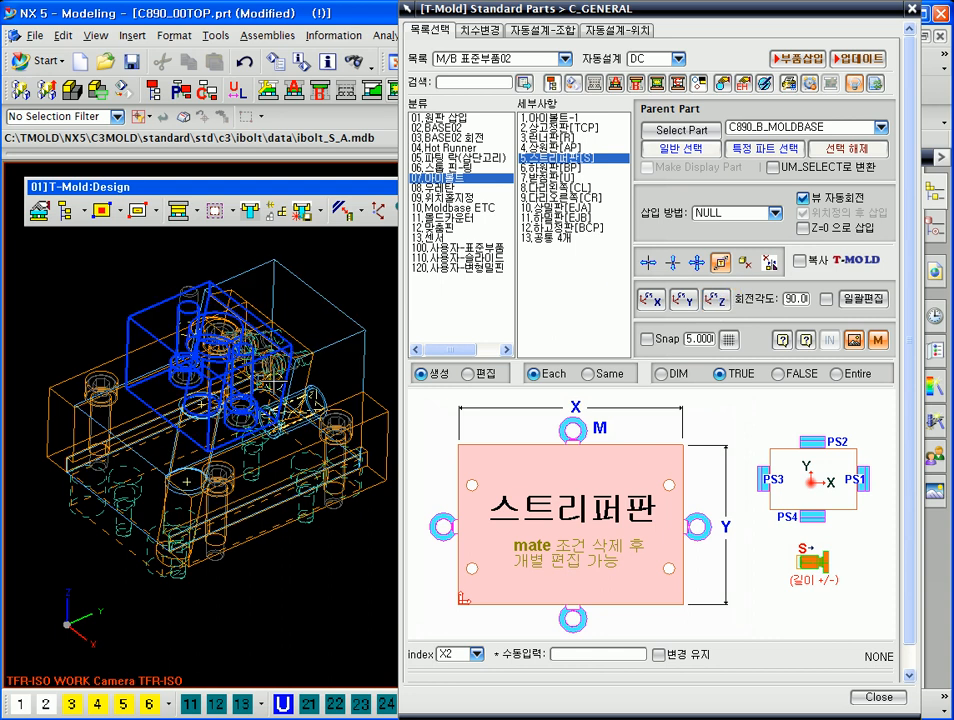
# Select the second bolt in the row and remove its component from the assembly
pyautogui.scroll(-2, 281, 378)
pyautogui.keyDown('shift'); pyautogui.moveTo(357, 323); pyautogui.dragTo(304, 369, button='middle'); pyautogui.keyUp('shift')
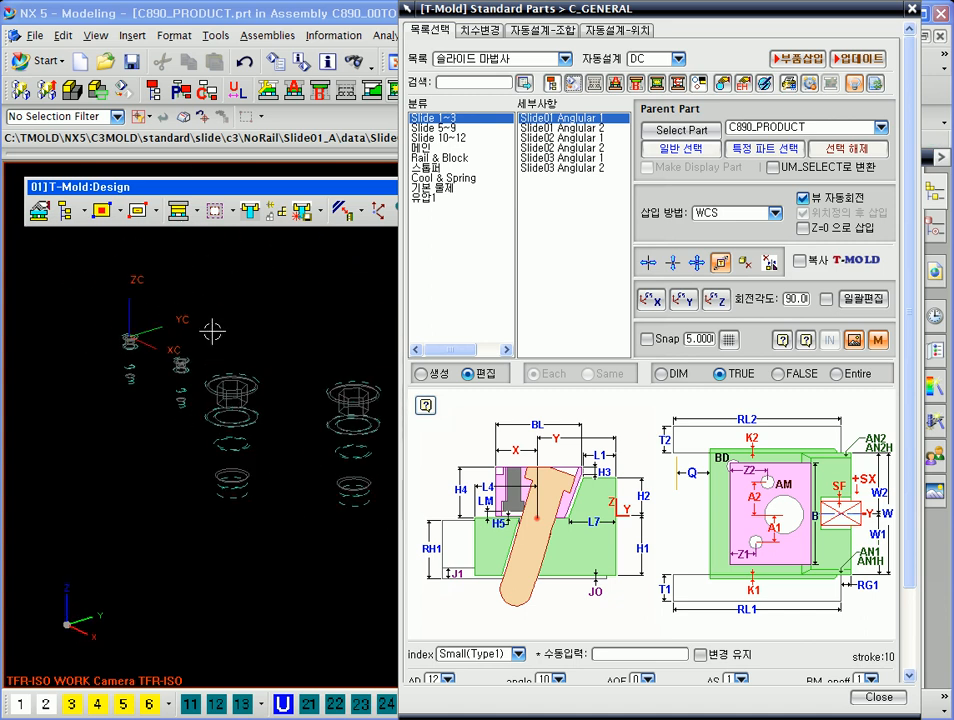
pyautogui.click(185, 365)
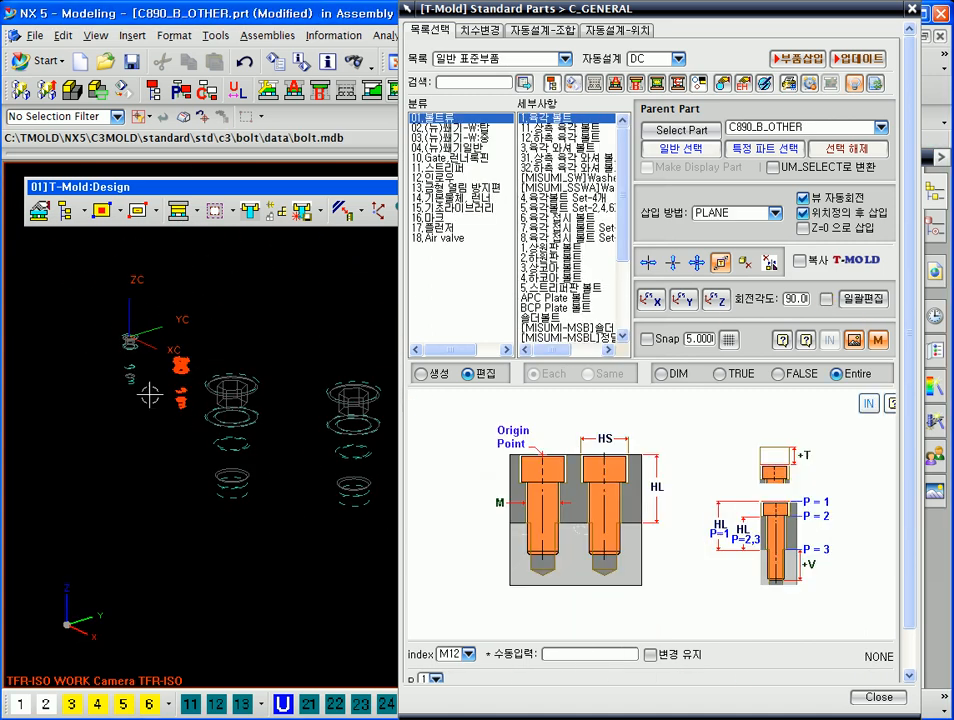
pyautogui.click(744, 262)
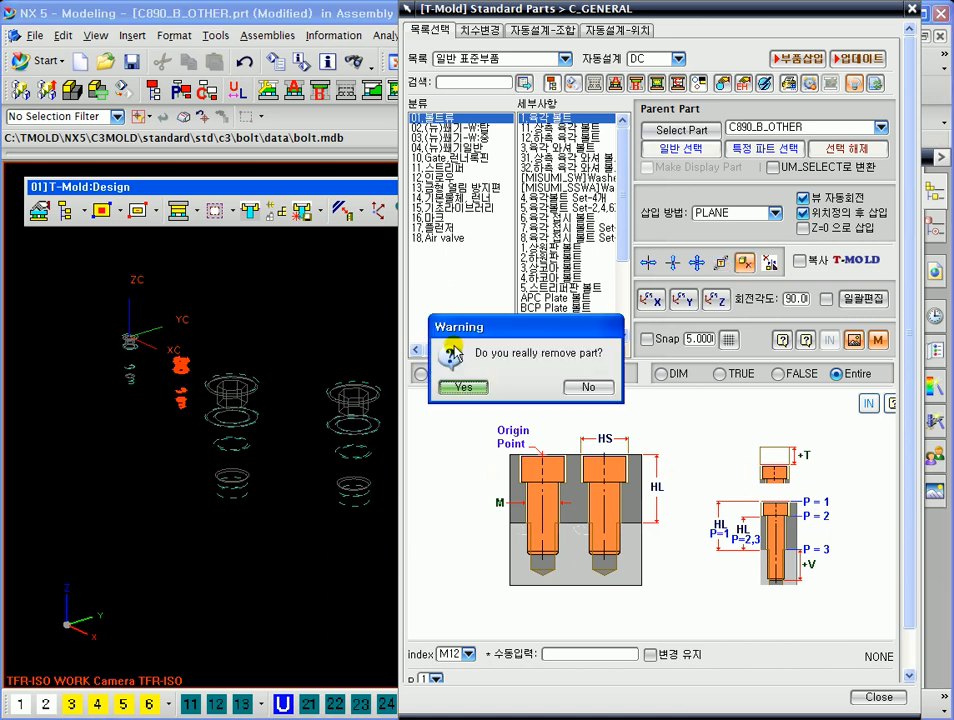
pyautogui.click(474, 388)
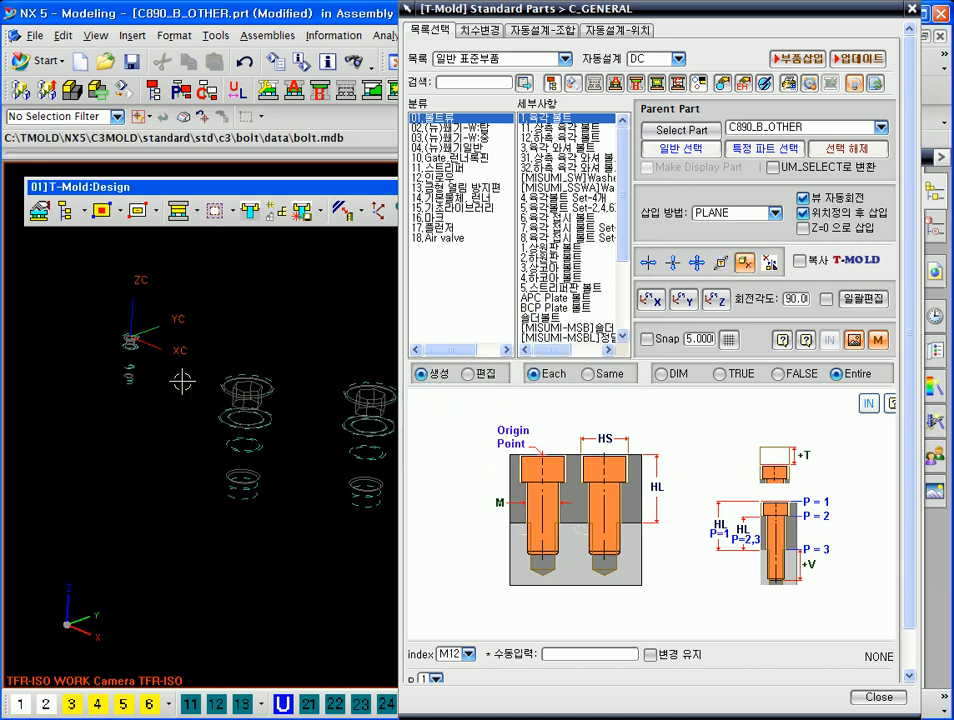
# Select the bolt at the coordinate system origin and remove its component from the assembly
pyautogui.click(133, 352)
pyautogui.click(744, 262)
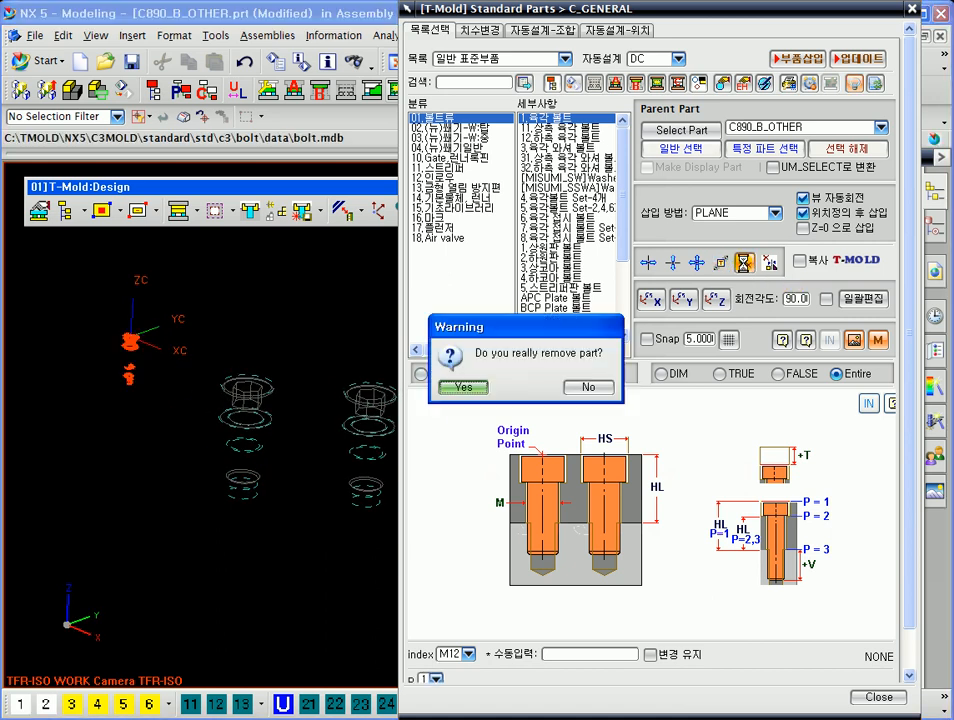
pyautogui.click(464, 386)
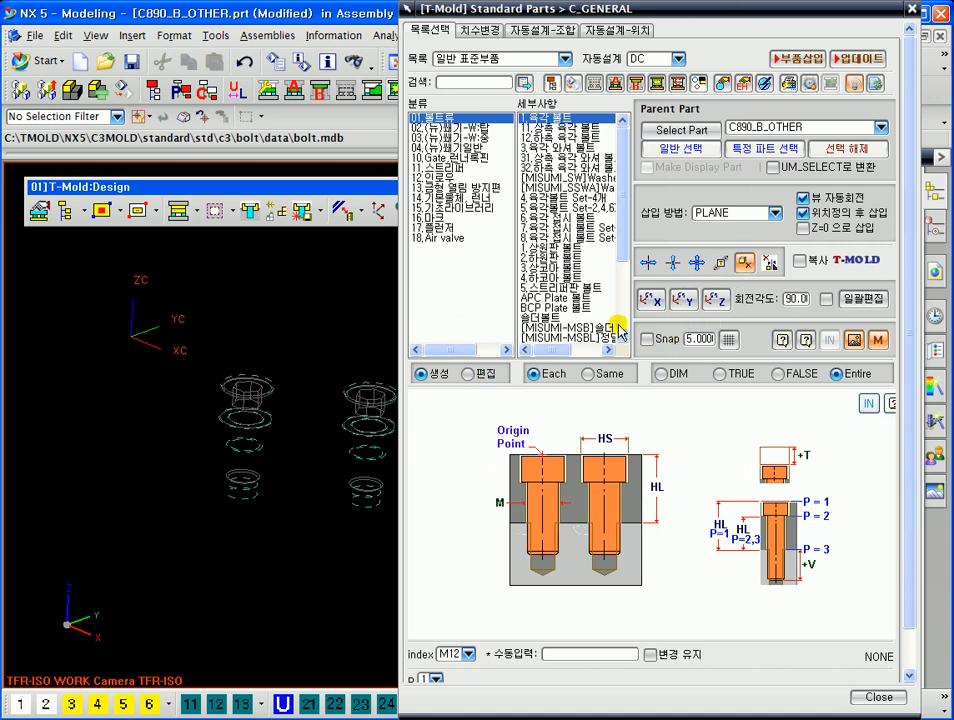
# Insert an M42 hexagon bolt using the WCS insertion method
pyautogui.click(468, 655)
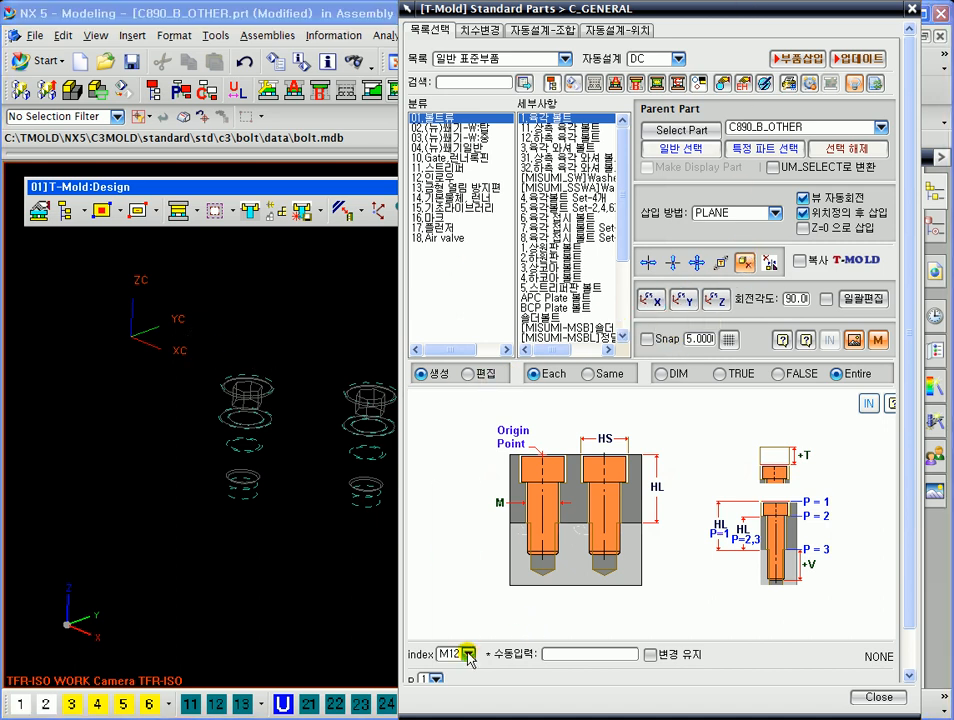
pyautogui.click(452, 634)
pyautogui.click(741, 210)
pyautogui.click(718, 222)
pyautogui.click(793, 57)
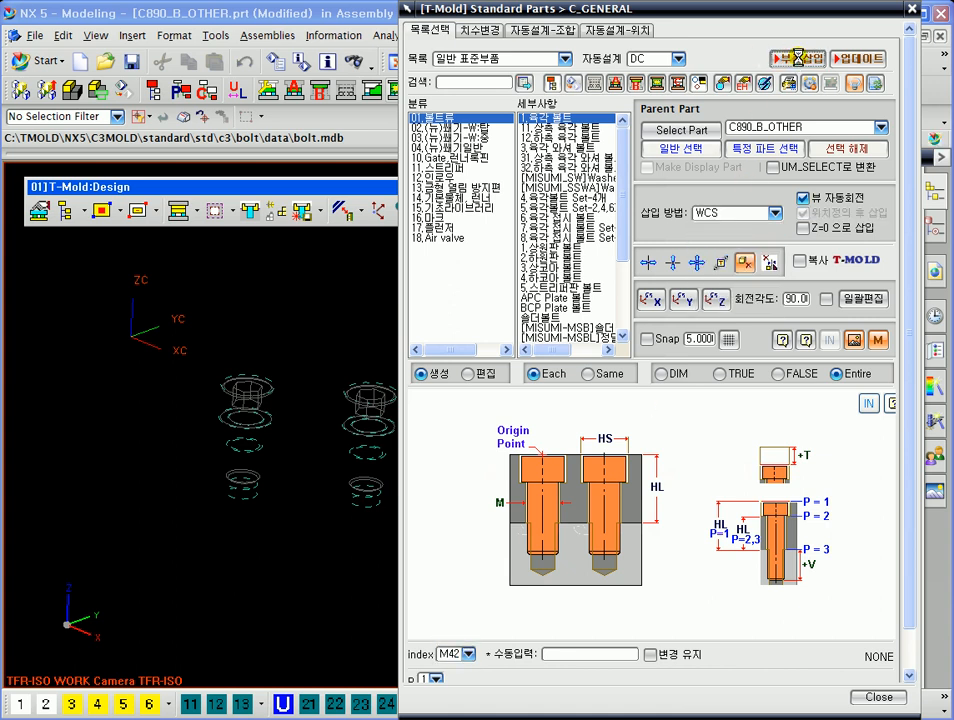
# Check the insertion methods offered for the hexagon washer bolt, the 10.Gate.런너록핀 category and the 1.육각 볼트
pyautogui.click(716, 216)
pyautogui.click(735, 214)
pyautogui.click(557, 150)
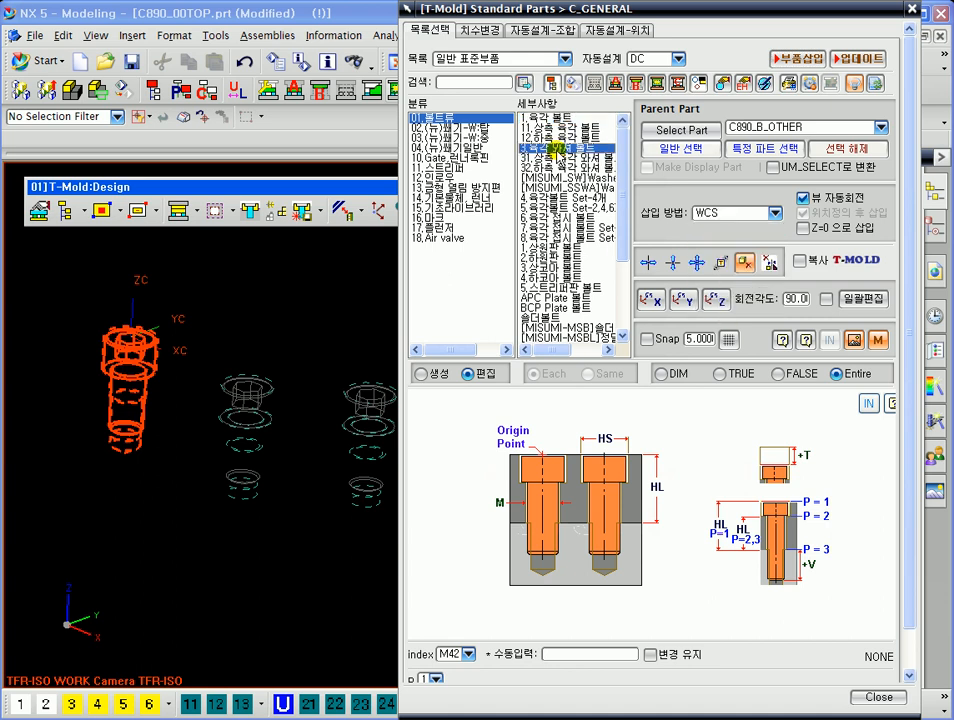
pyautogui.click(733, 214)
pyautogui.click(735, 216)
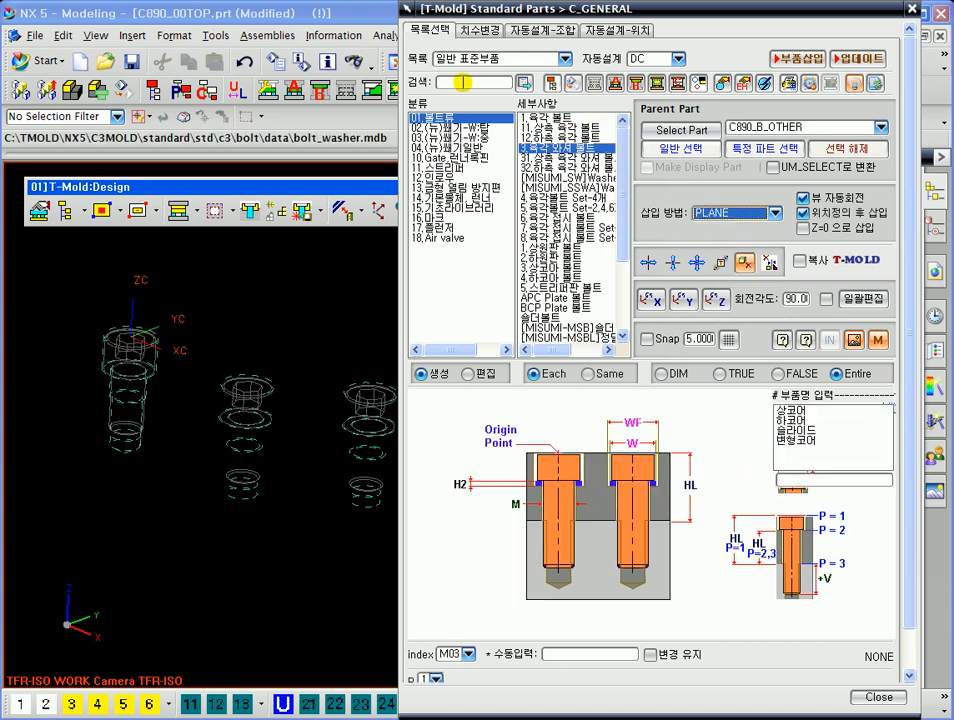
pyautogui.click(432, 159)
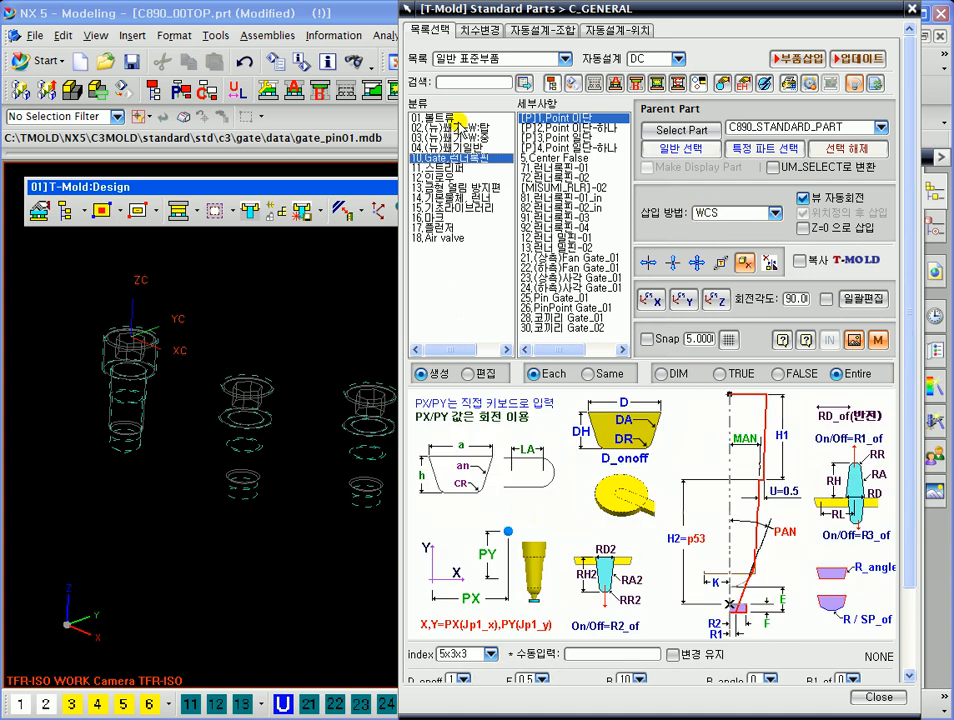
pyautogui.click(445, 119)
pyautogui.click(737, 211)
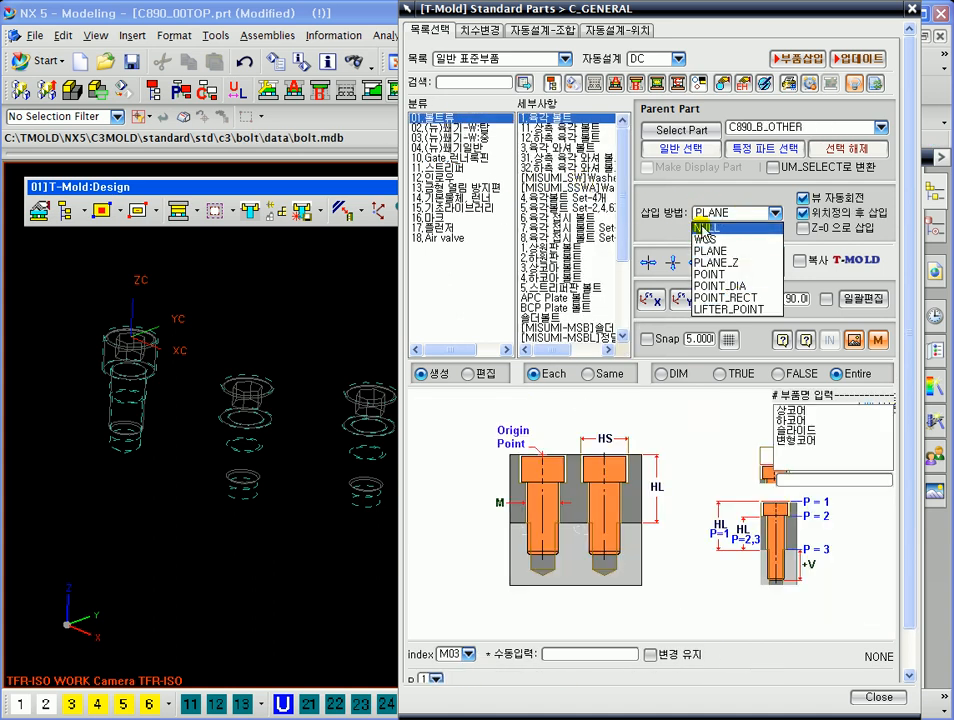
pyautogui.click(717, 218)
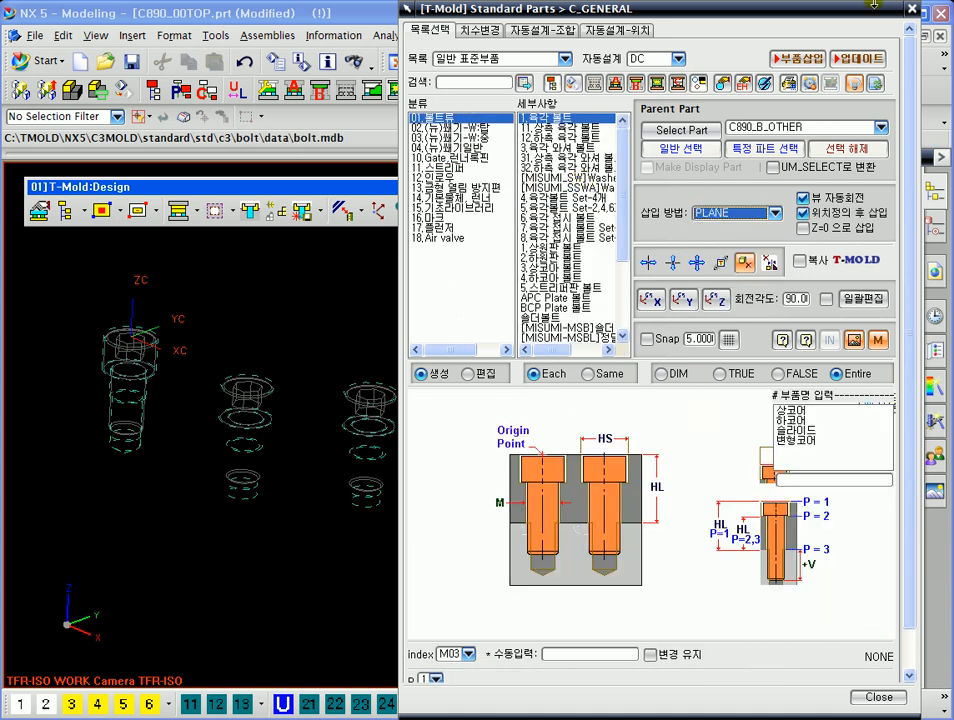
# Select the M42 bolt and rotate it about the X axis in four 90° increments
pyautogui.click(125, 345)
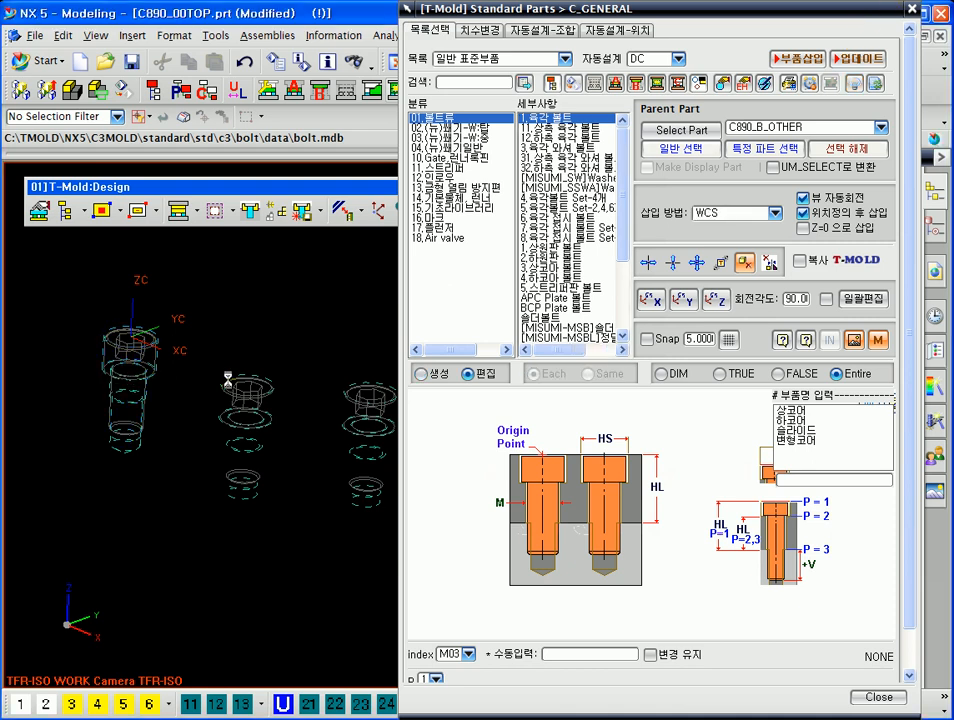
pyautogui.moveTo(193, 330); pyautogui.dragTo(240, 363, button='middle')
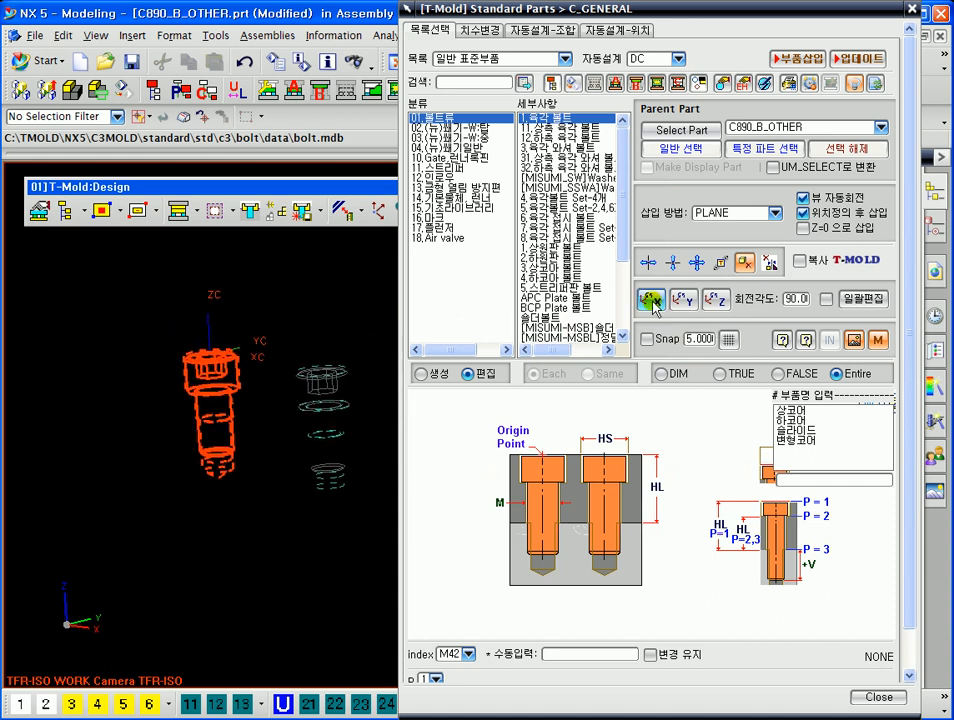
pyautogui.moveTo(316, 341); pyautogui.dragTo(326, 373, button='middle')
pyautogui.scroll(2, 280, 373)
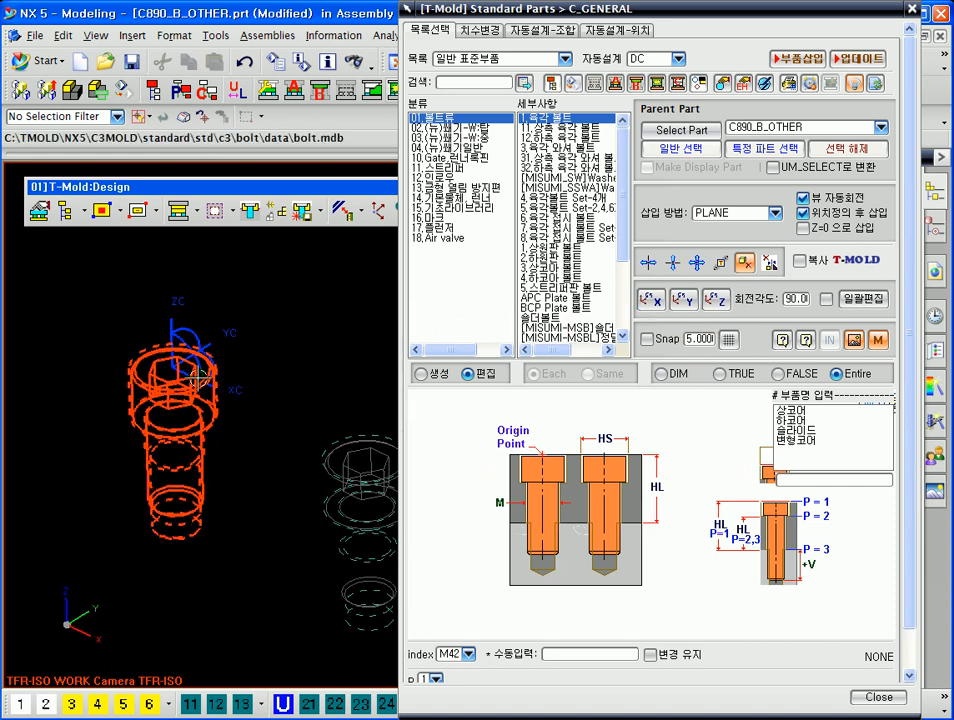
pyautogui.click(650, 299)
pyautogui.click(650, 299)
pyautogui.click(650, 299)
pyautogui.click(651, 299)
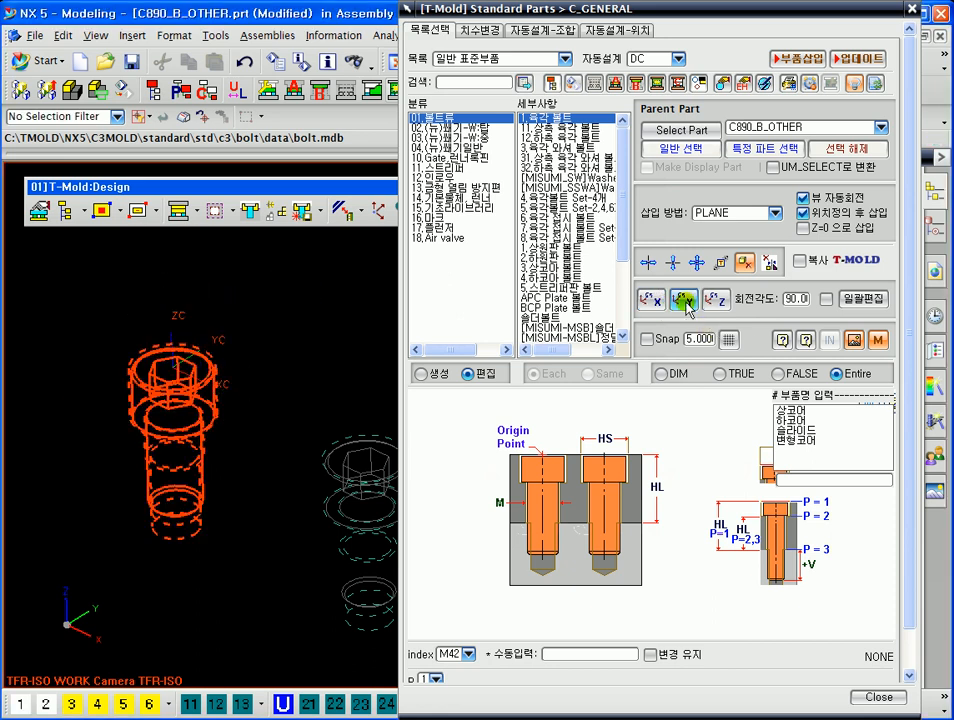
# Rotate the M42 bolt about the Y axis in four 90° increments
pyautogui.click(684, 299)
pyautogui.click(684, 299)
pyautogui.click(684, 299)
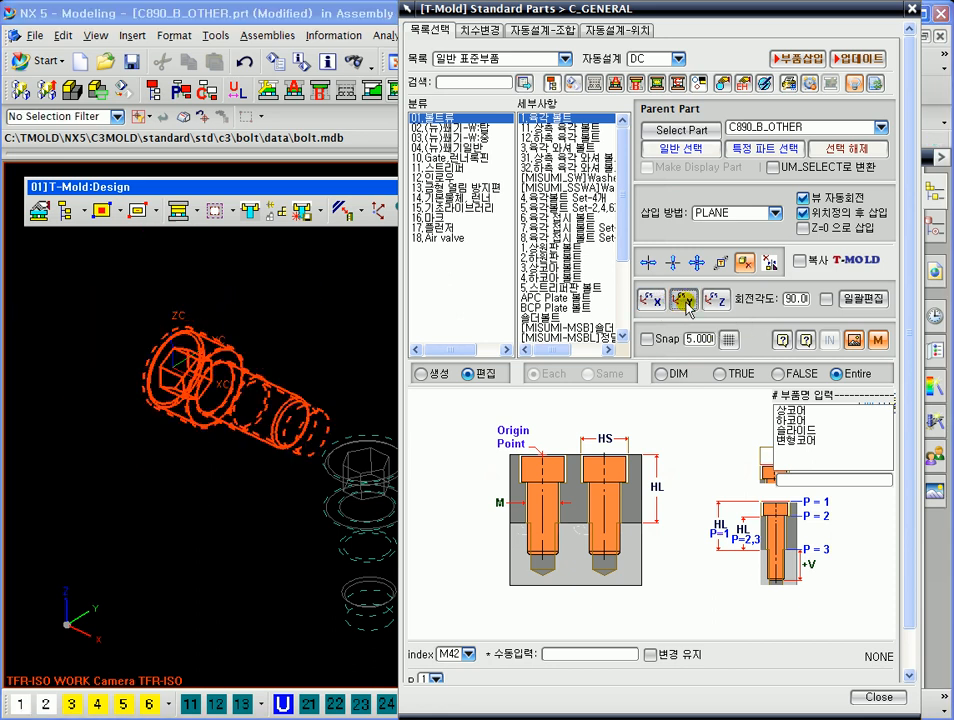
pyautogui.click(685, 301)
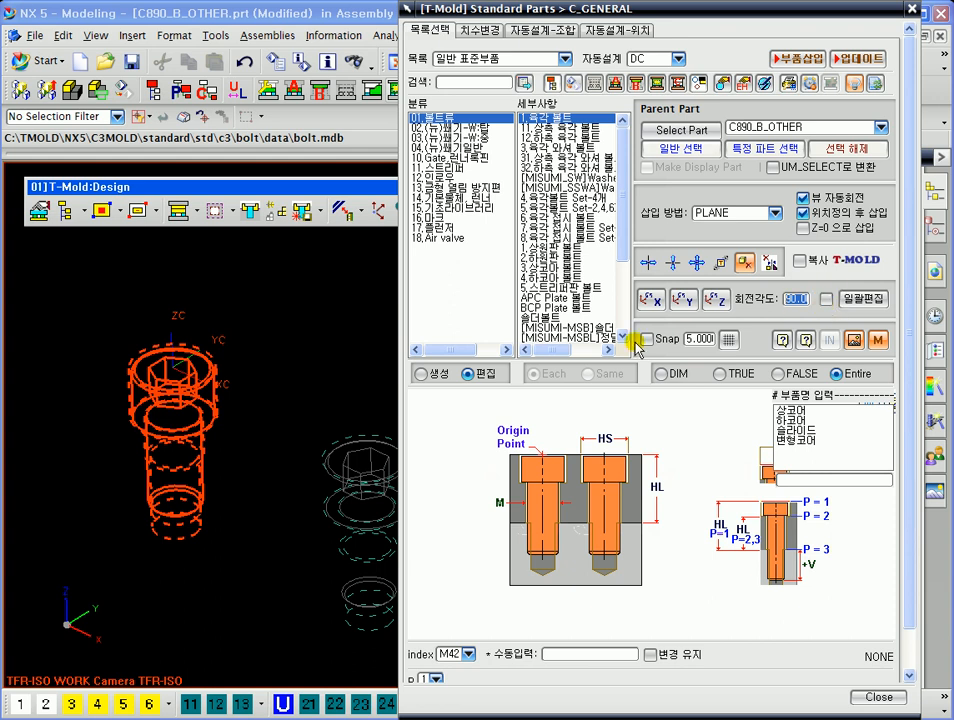
# Select all the bolts in the top view together and remove them from the assembly
pyautogui.scroll(-5, 258, 447)
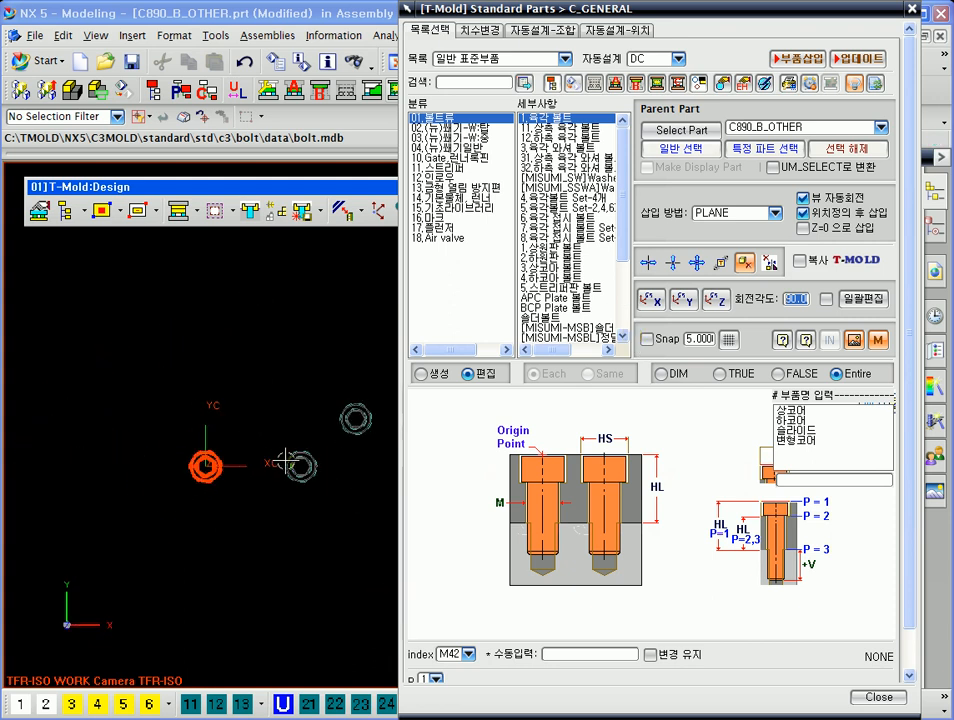
pyautogui.keyDown('shift'); pyautogui.moveTo(284, 450); pyautogui.dragTo(243, 388, button='middle'); pyautogui.keyUp('shift')
pyautogui.click(276, 214)
pyautogui.moveTo(113, 306); pyautogui.dragTo(406, 490)
pyautogui.middleClick(341, 350)
pyautogui.click(462, 387)
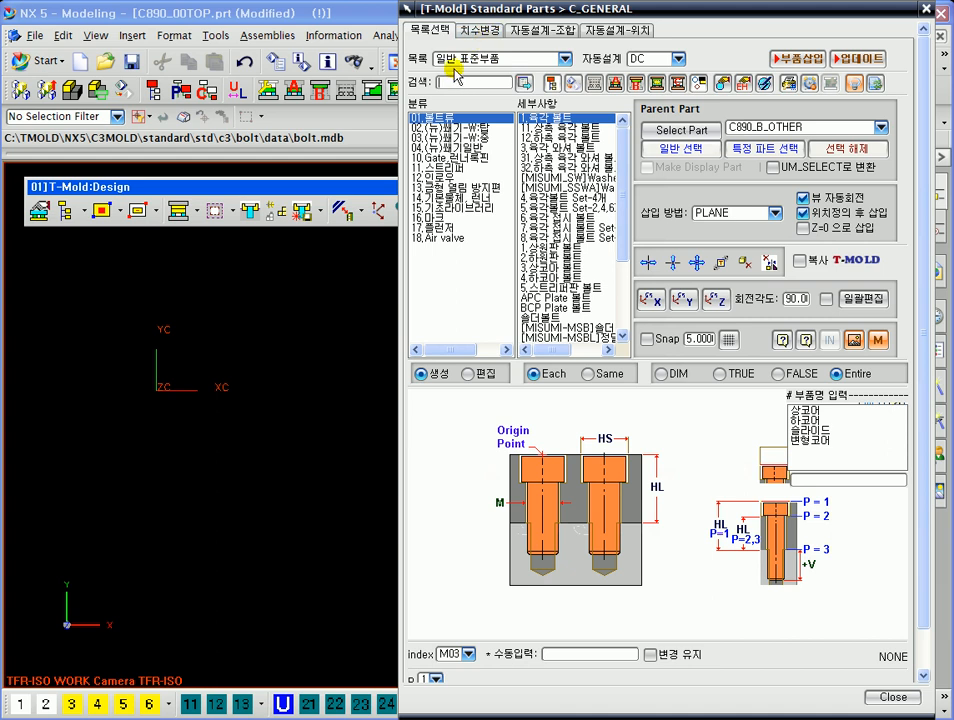
# Switch to the M/B 표준부품01(V090210) list and choose SUP 2D in the 13.SUP(지지봉) category
pyautogui.click(452, 60)
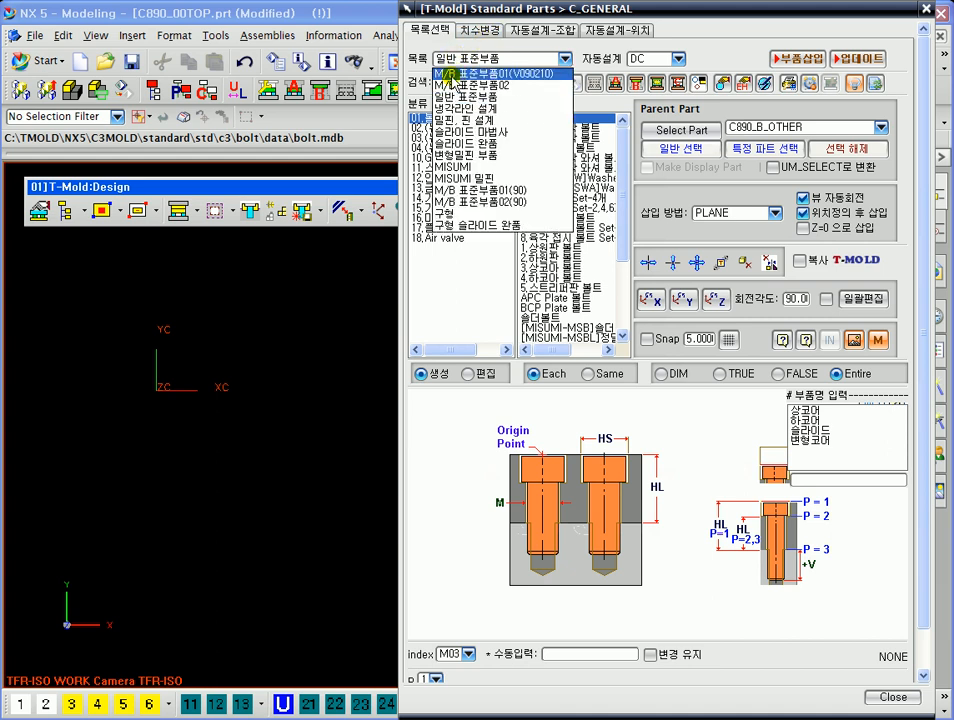
pyautogui.click(458, 80)
pyautogui.click(546, 197)
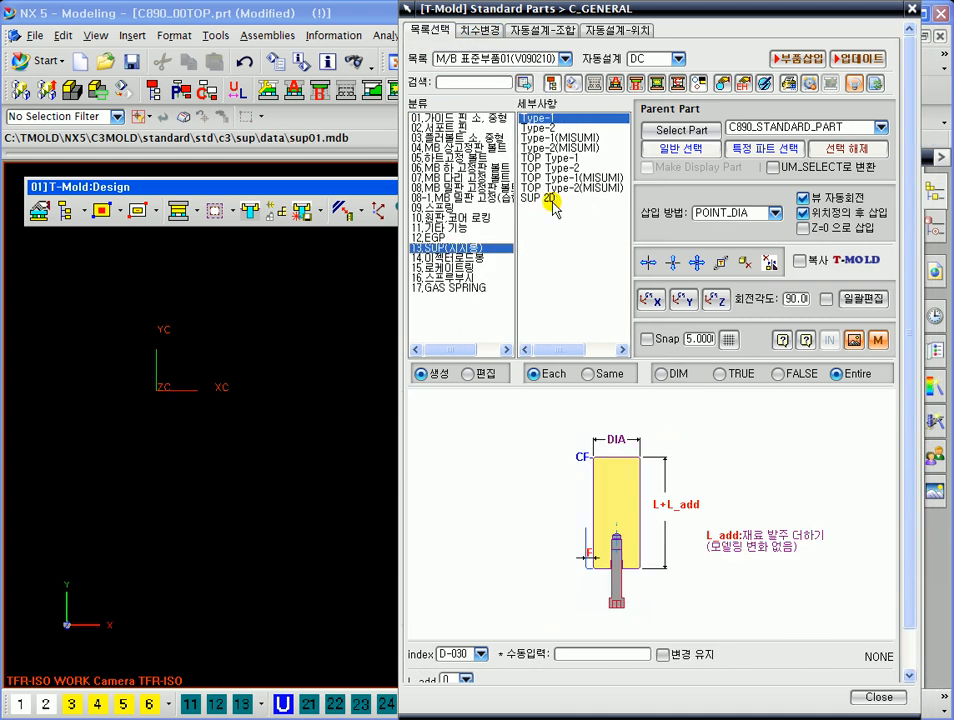
# Insert six D-030 SUP 2D circles in two groups of three beside the coordinate system
pyautogui.click(800, 58)
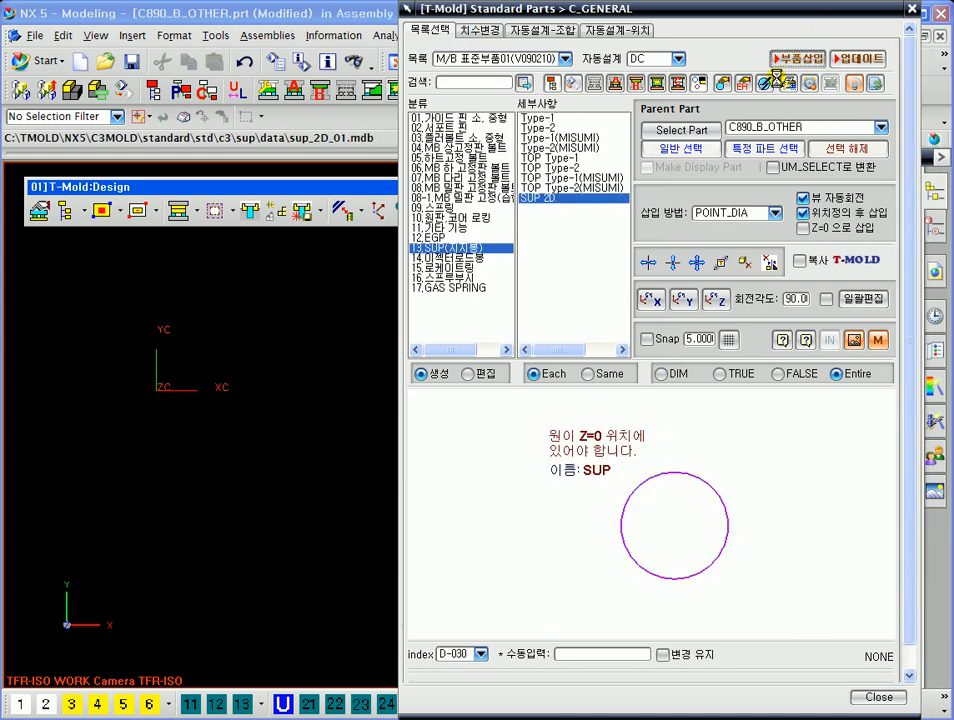
pyautogui.click(237, 371)
pyautogui.click(266, 371)
pyautogui.click(349, 338)
pyautogui.click(341, 370)
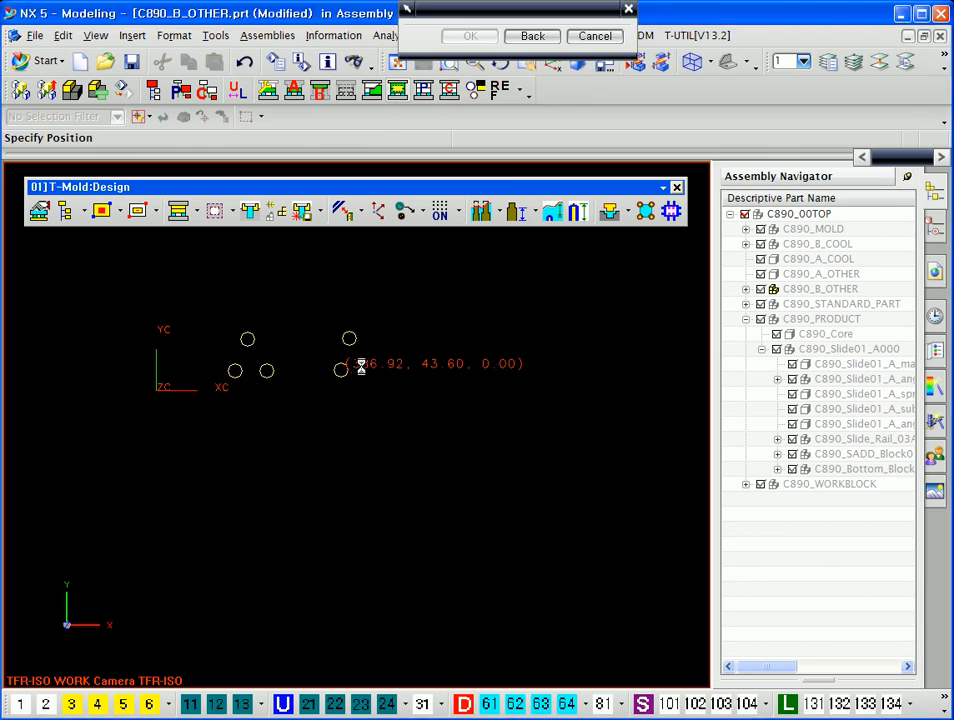
pyautogui.click(595, 36)
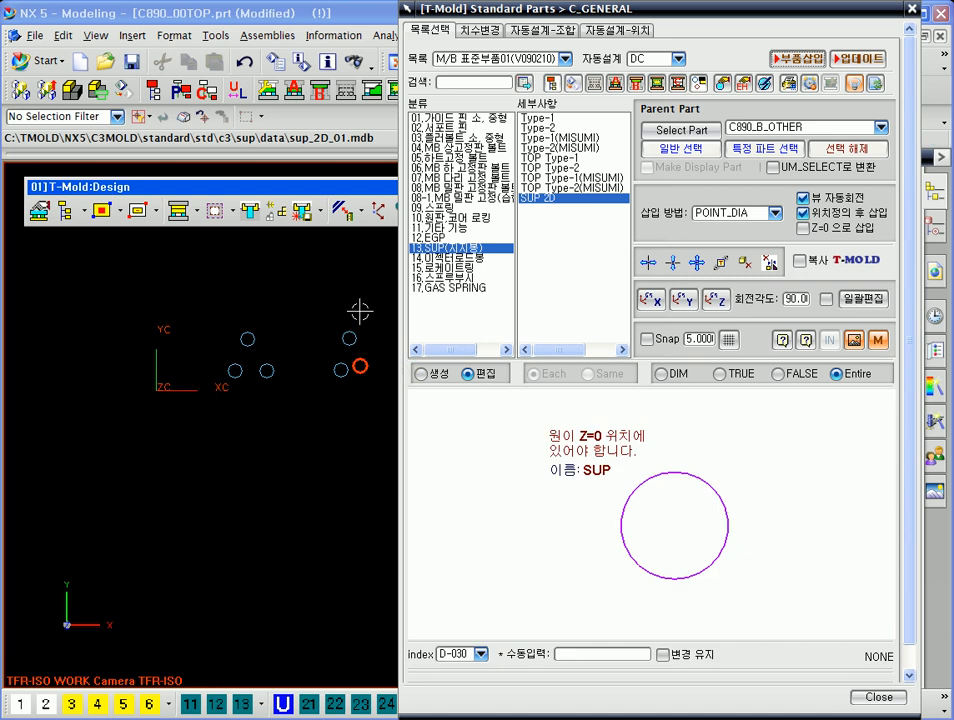
# Insert D-030 Type-1 support pillars on the three circles nearest the origin, excluding the other three arcs
pyautogui.keyDown('ctrl'); pyautogui.moveTo(360, 311); pyautogui.dragTo(322, 327, button='middle'); pyautogui.keyUp('ctrl')
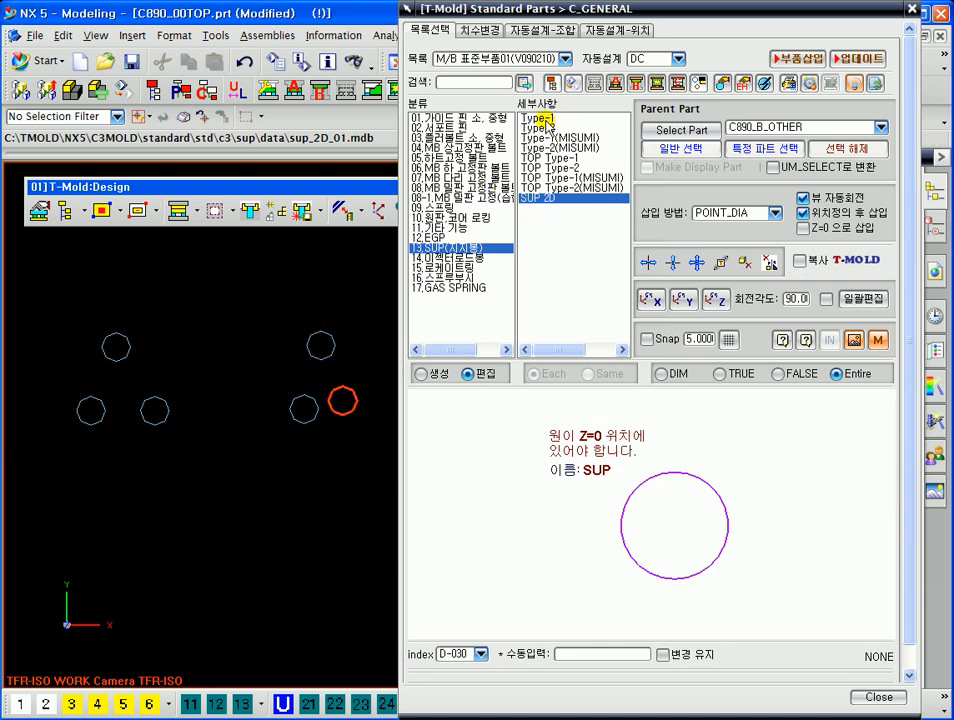
pyautogui.click(550, 118)
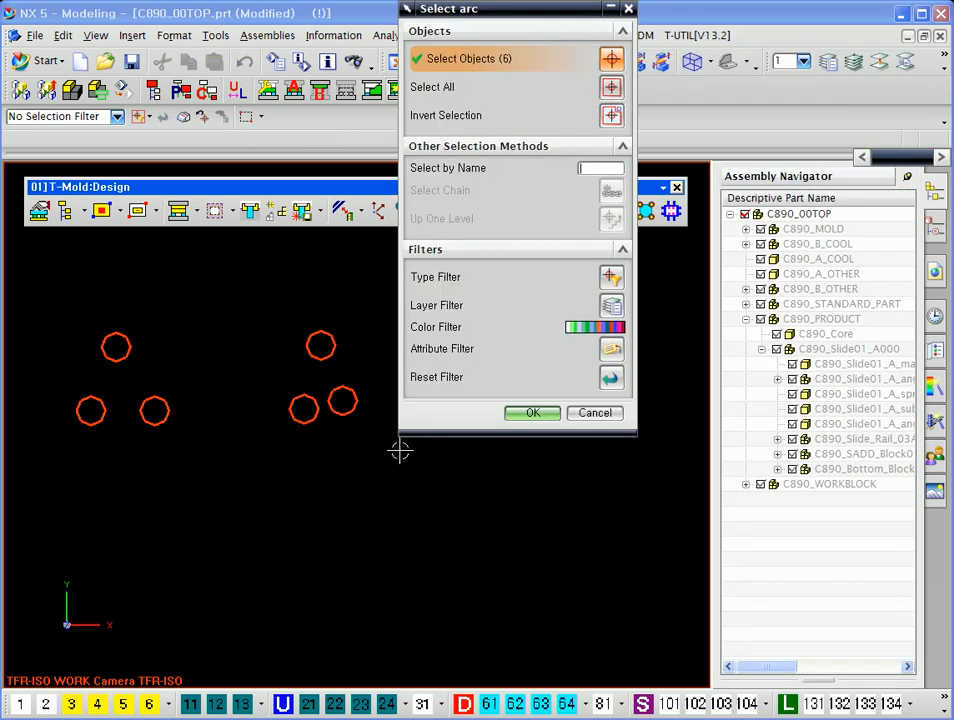
pyautogui.keyDown('shift'); pyautogui.moveTo(366, 486); pyautogui.dragTo(264, 295); pyautogui.keyUp('shift')
pyautogui.click(527, 414)
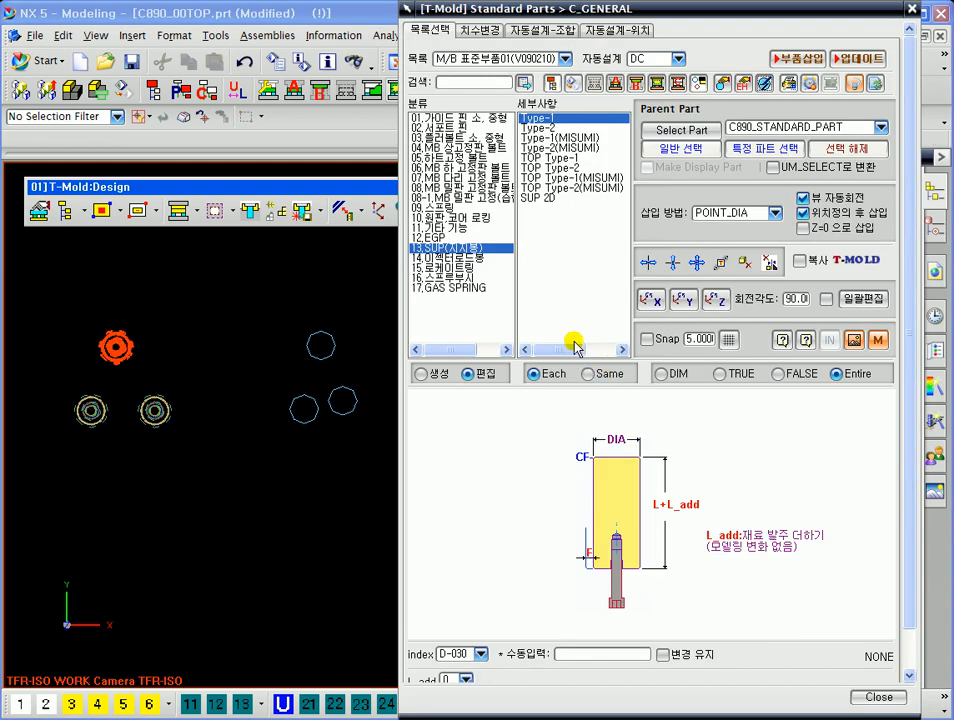
# Insert D-030 Type-2 support pillars on the three remaining circles, excluding the arcs that carry Type-1 pillars
pyautogui.click(545, 128)
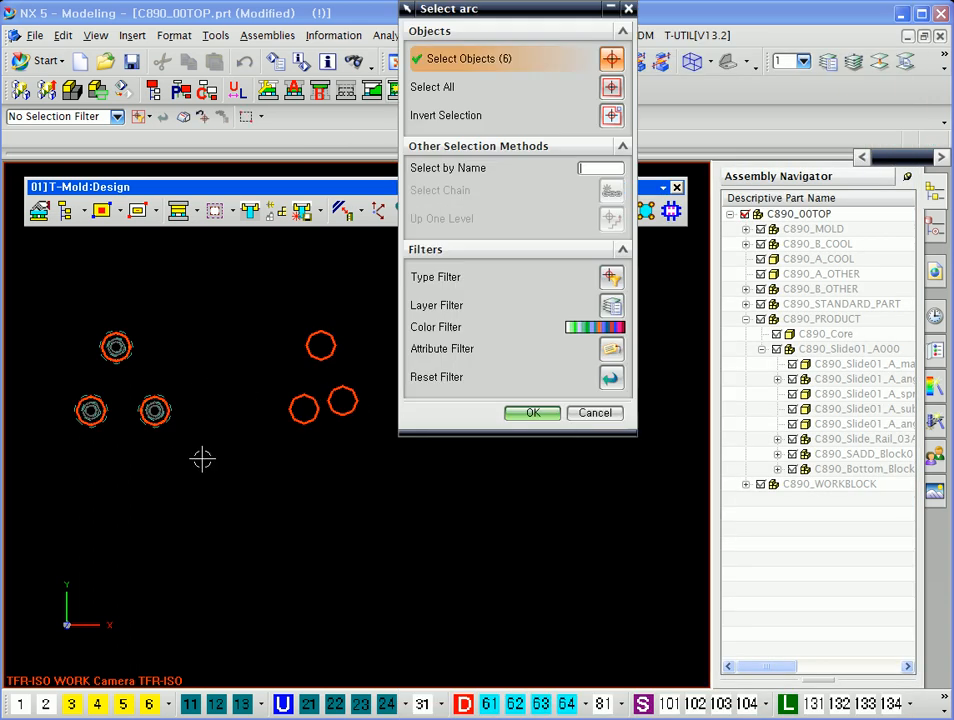
pyautogui.keyDown('shift'); pyautogui.moveTo(202, 458); pyautogui.dragTo(62, 320); pyautogui.keyUp('shift')
pyautogui.click(533, 413)
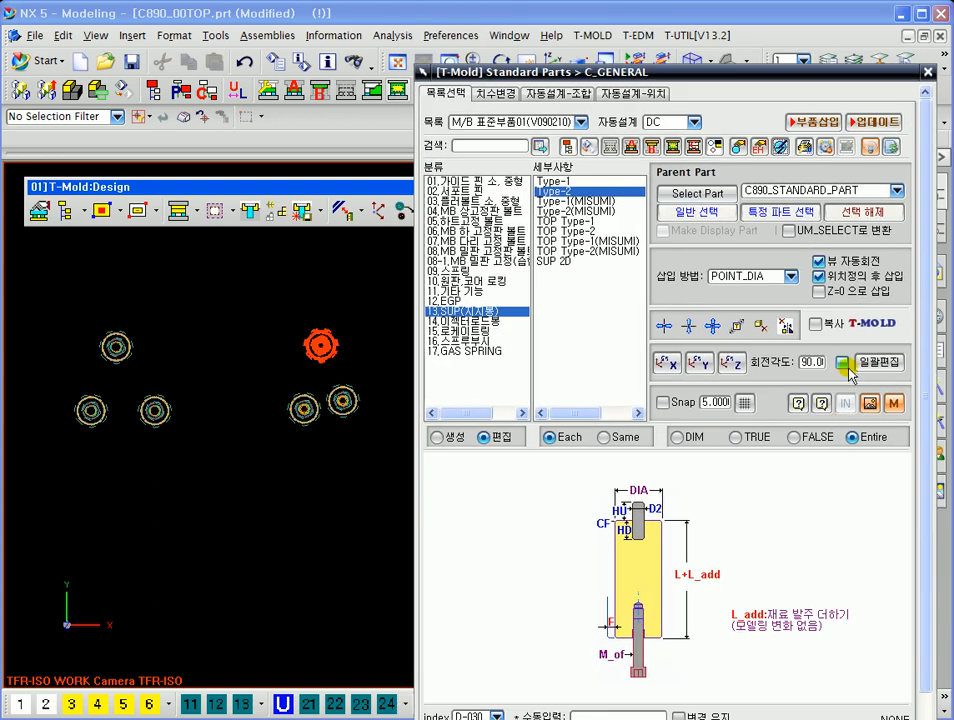
pyautogui.click(843, 363)
pyautogui.scroll(-2, 286, 409)
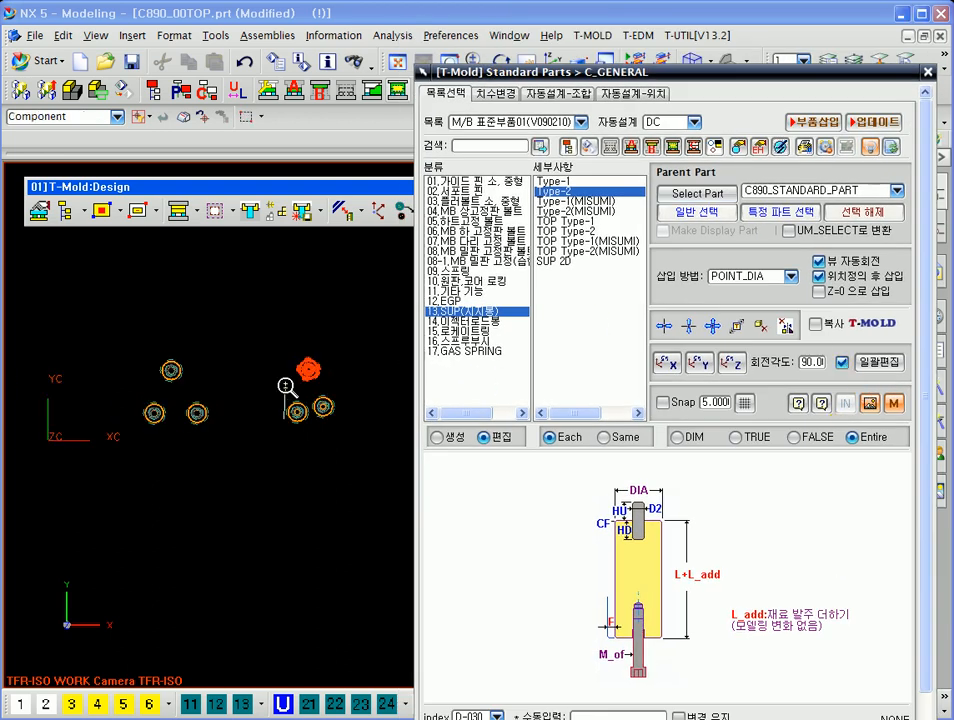
pyautogui.moveTo(324, 458)
pyautogui.keyDown('shift'); pyautogui.mouseDown(button='middle')
pyautogui.moveTo(328, 407)
pyautogui.moveTo(326, 445)
pyautogui.mouseUp(button='middle'); pyautogui.keyUp('shift')
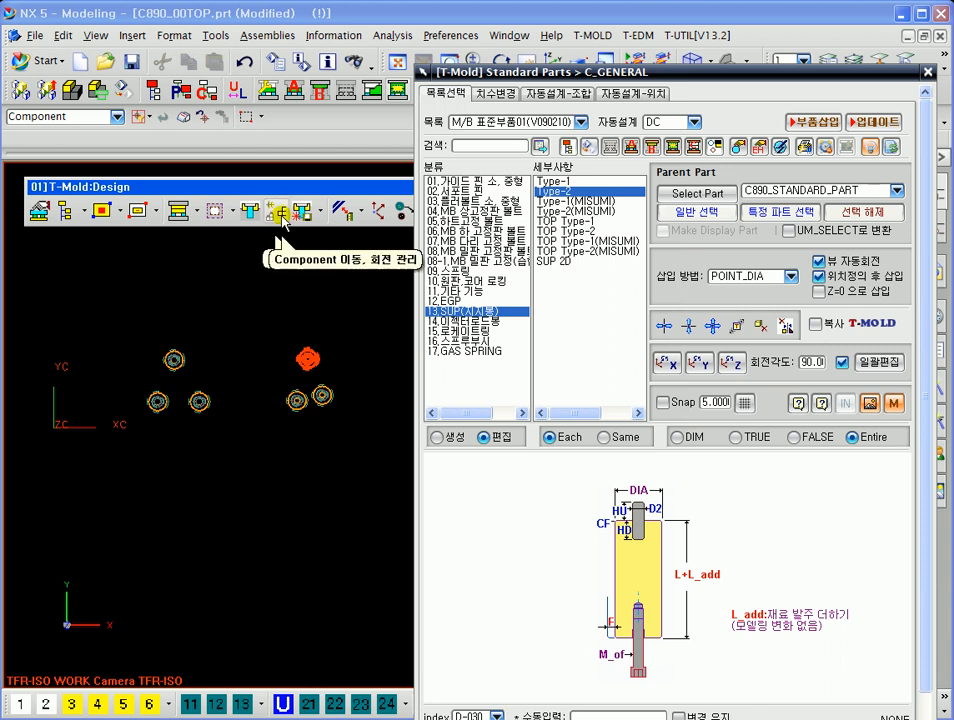
pyautogui.moveTo(490, 72); pyautogui.dragTo(475, 31)
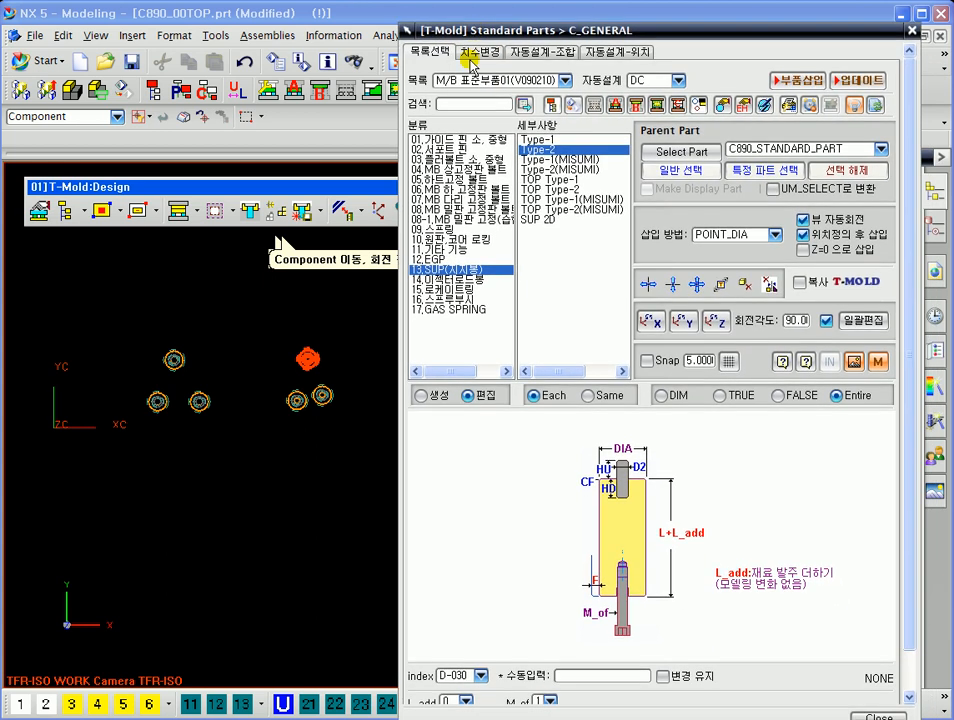
pyautogui.click(872, 105)
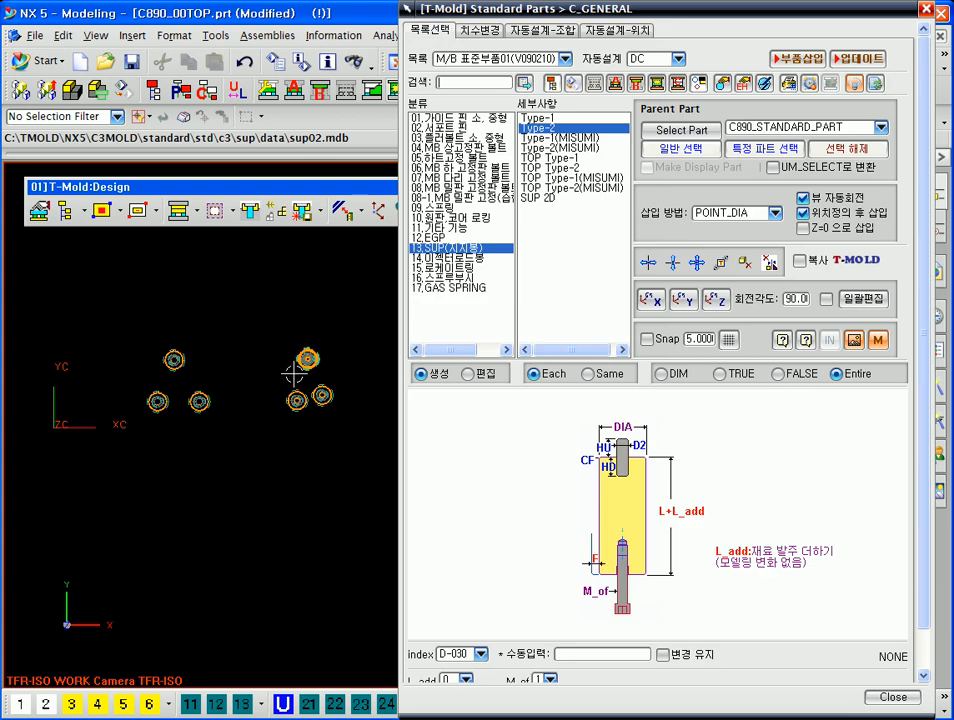
# Enable batch editing (일괄편집) for a Type-2 pillar, select all three Type-2 pillars, and open their dimension settings
pyautogui.click(305, 359)
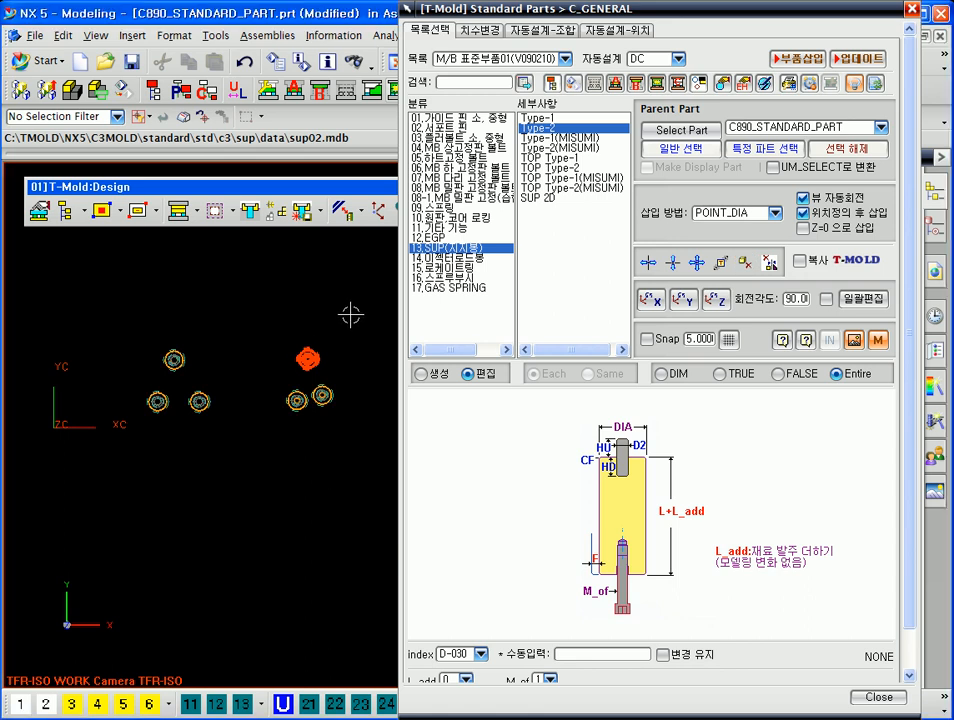
pyautogui.keyDown('shift'); pyautogui.moveTo(351, 317); pyautogui.dragTo(339, 296, button='middle'); pyautogui.keyUp('shift')
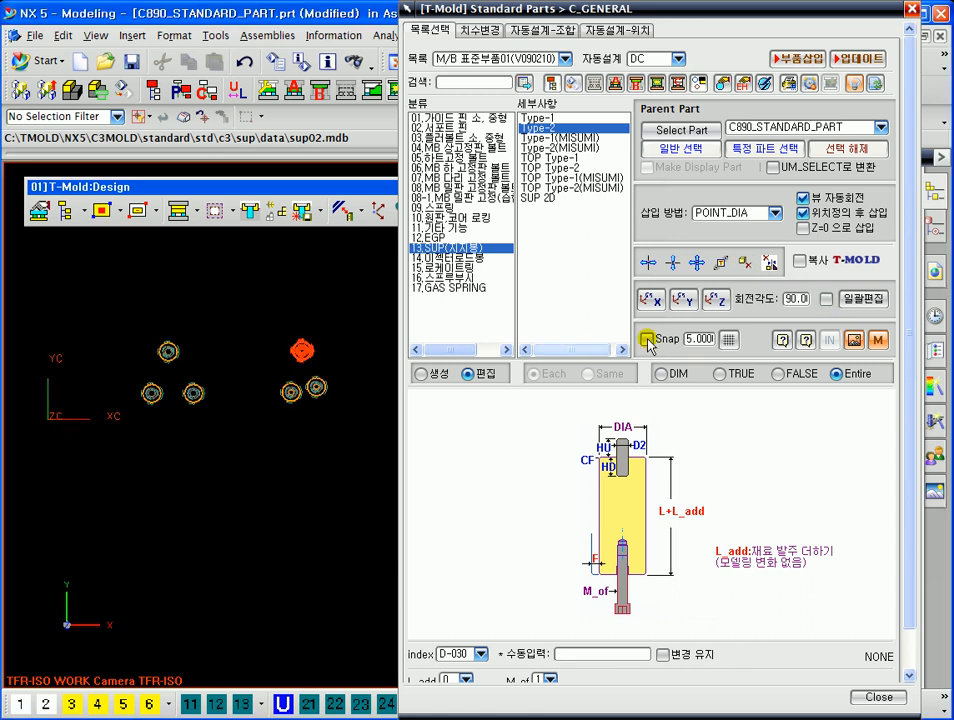
pyautogui.click(826, 299)
pyautogui.moveTo(145, 202); pyautogui.dragTo(358, 402)
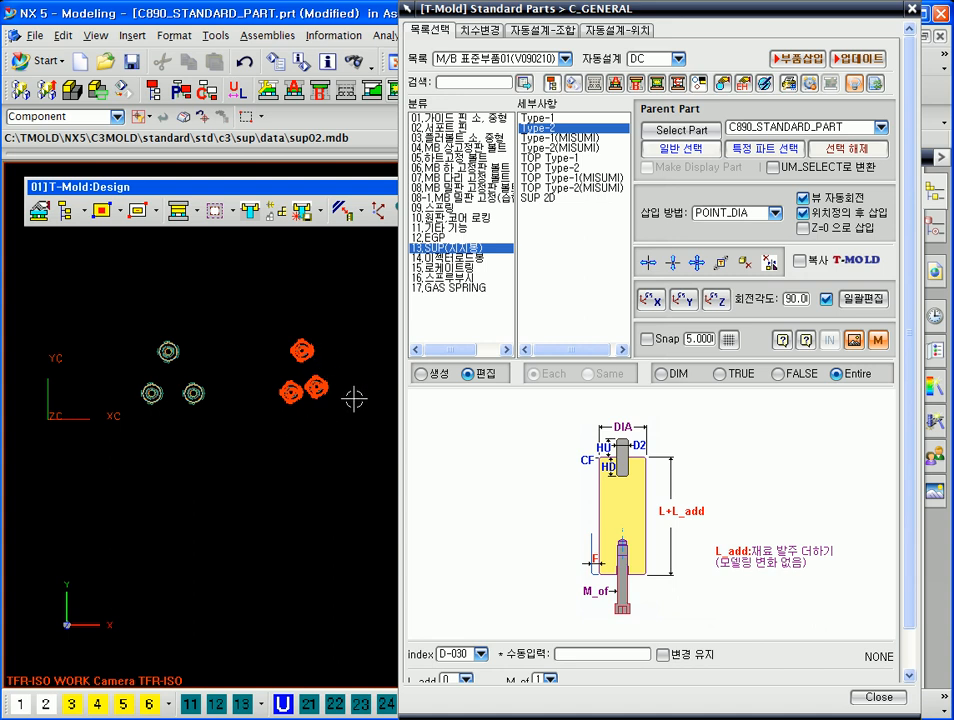
pyautogui.click(479, 30)
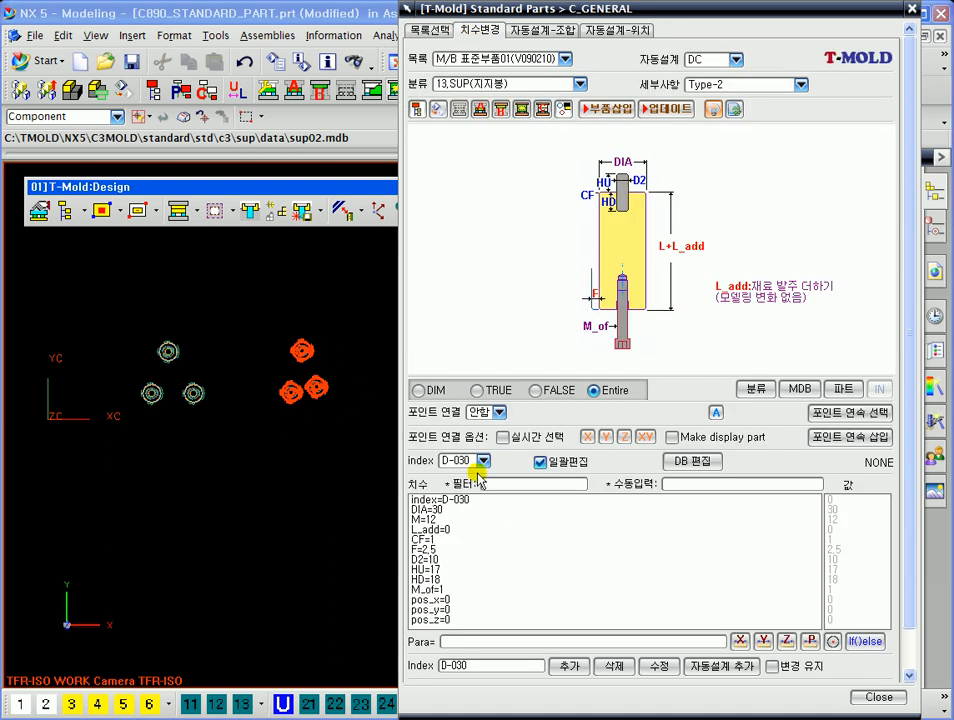
# Return to the standard parts selection and switch the catalogue to 슬라이드 마법사 (slide wizard)
pyautogui.click(430, 30)
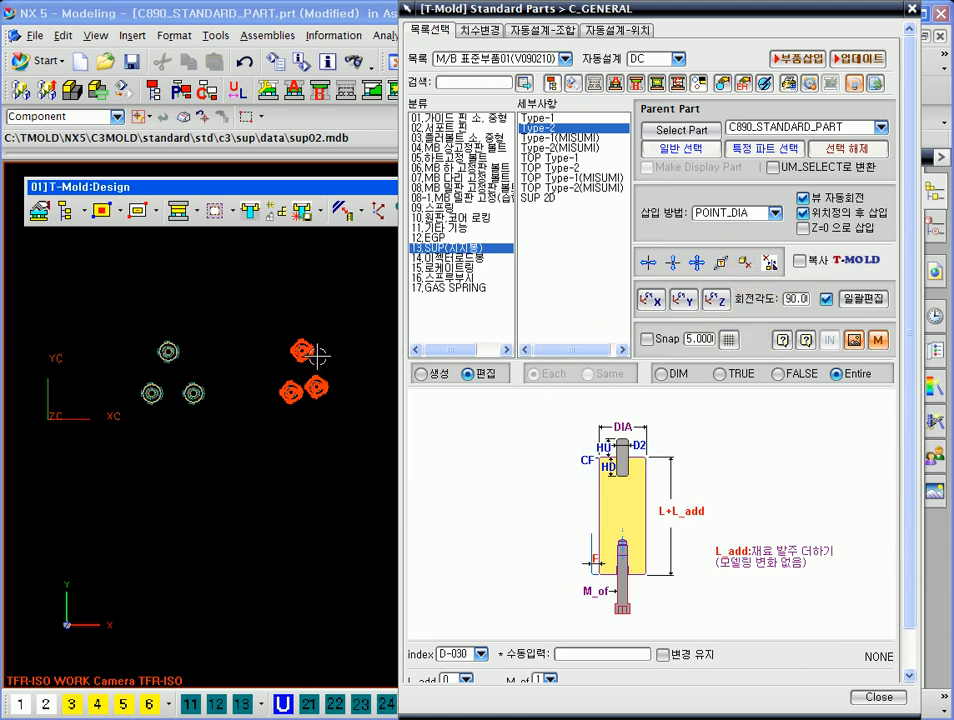
pyautogui.scroll(2, 318, 355)
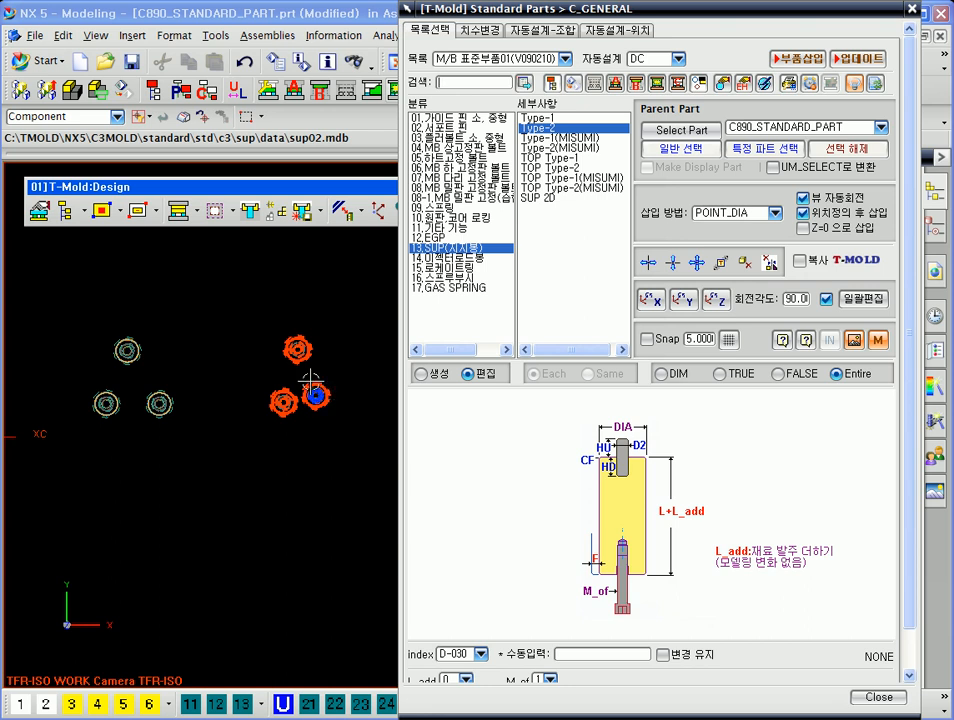
pyautogui.click(789, 305)
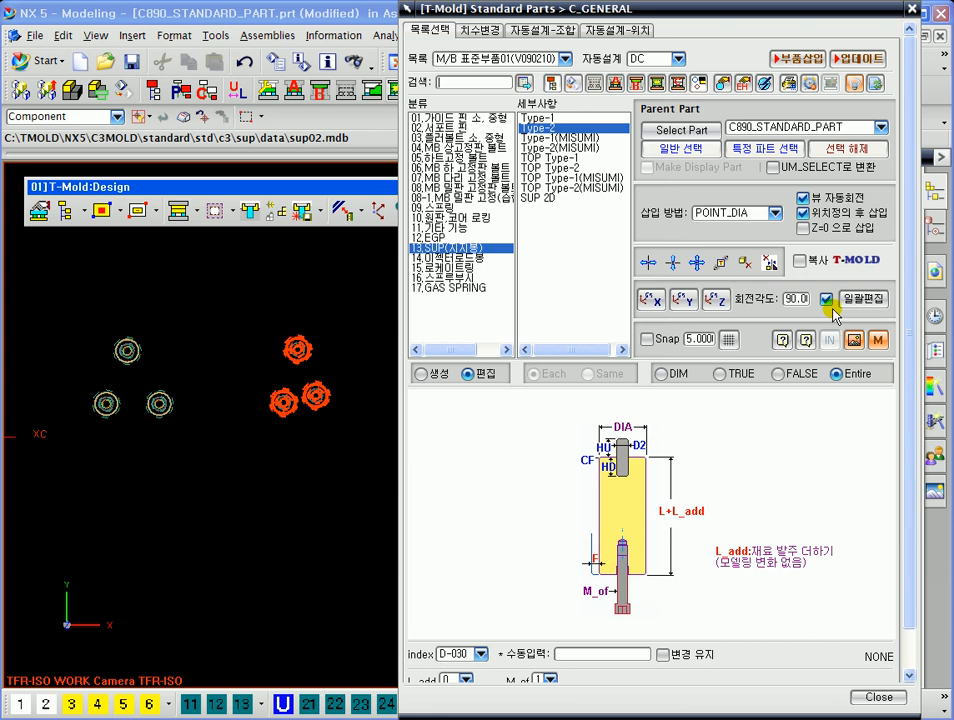
pyautogui.scroll(-3, 219, 385)
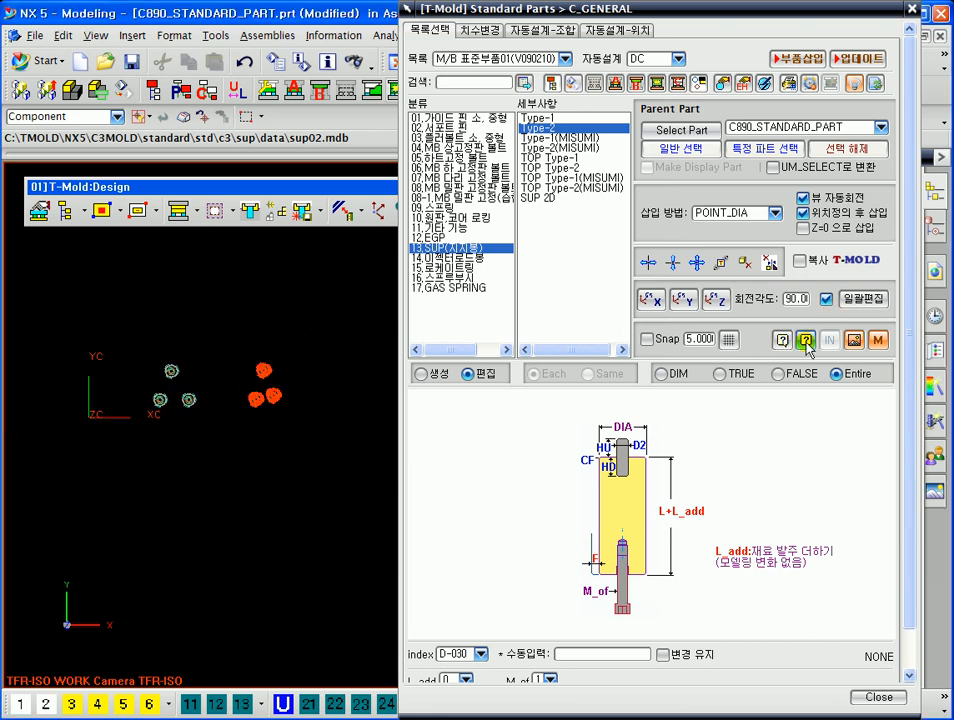
pyautogui.click(566, 59)
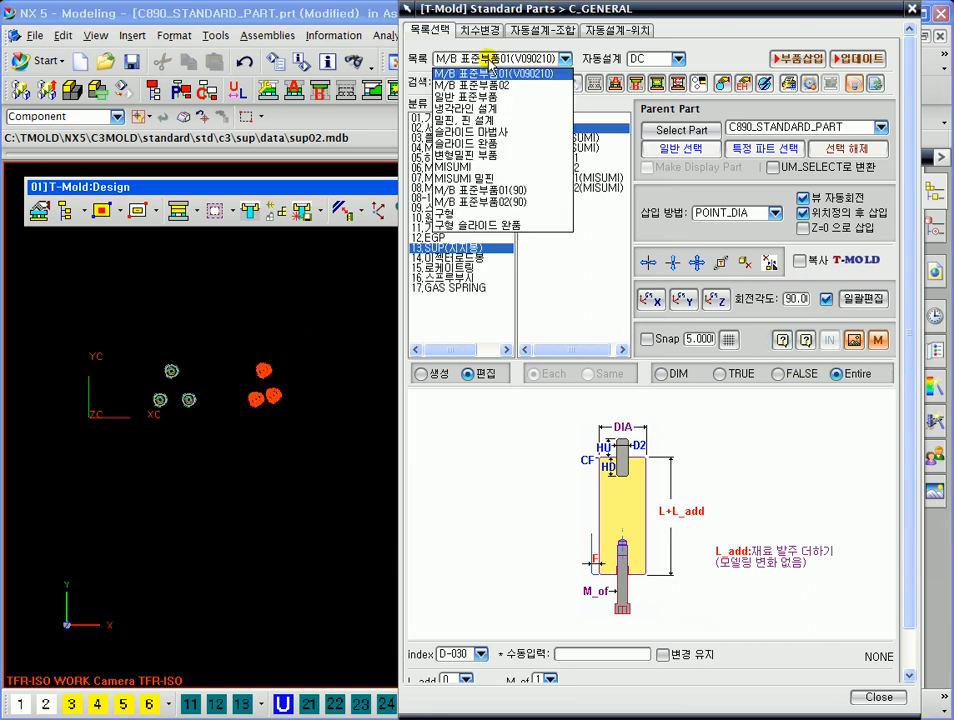
pyautogui.click(493, 131)
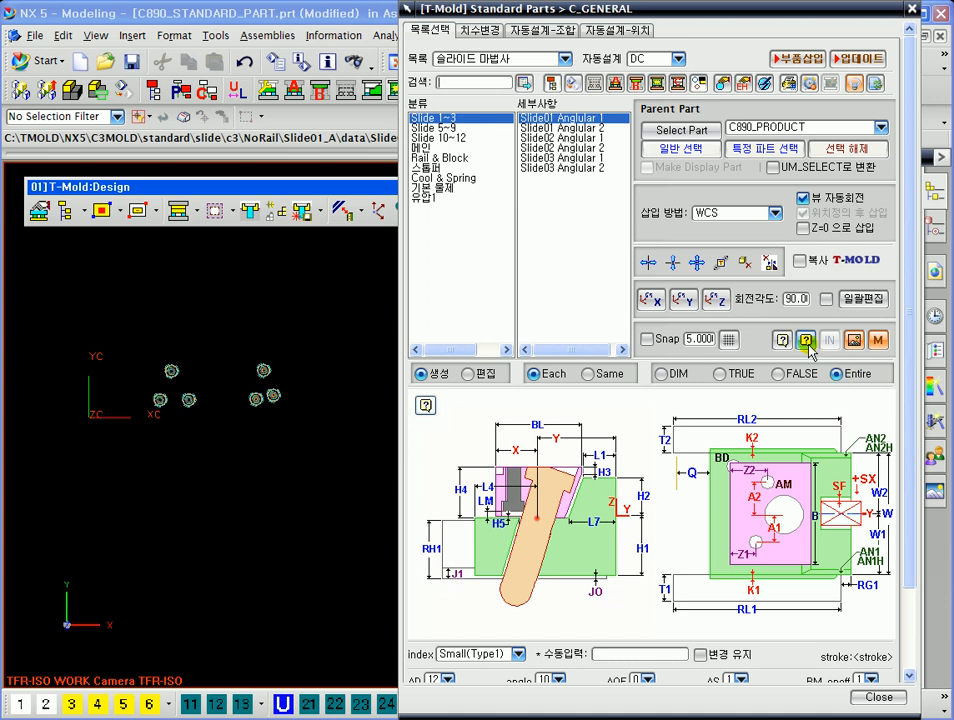
# Open the Slide01_A help image, resize its window to examine the core, spring, locking and rail dimension diagrams, and close it
pyautogui.click(785, 342)
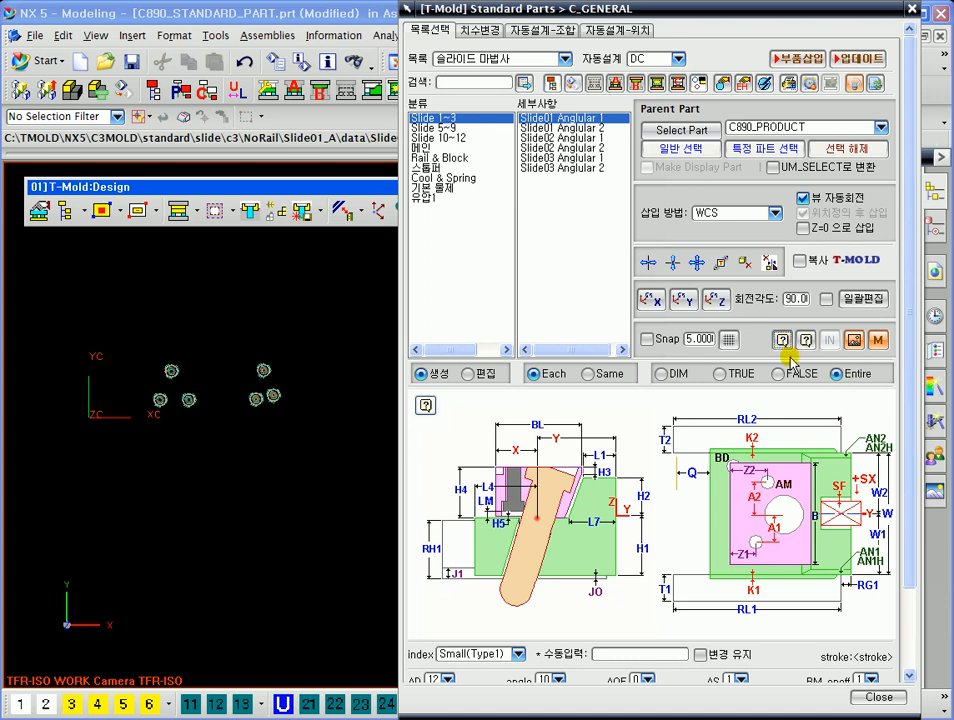
pyautogui.moveTo(709, 117); pyautogui.dragTo(373, 117)
pyautogui.doubleClick(373, 117)
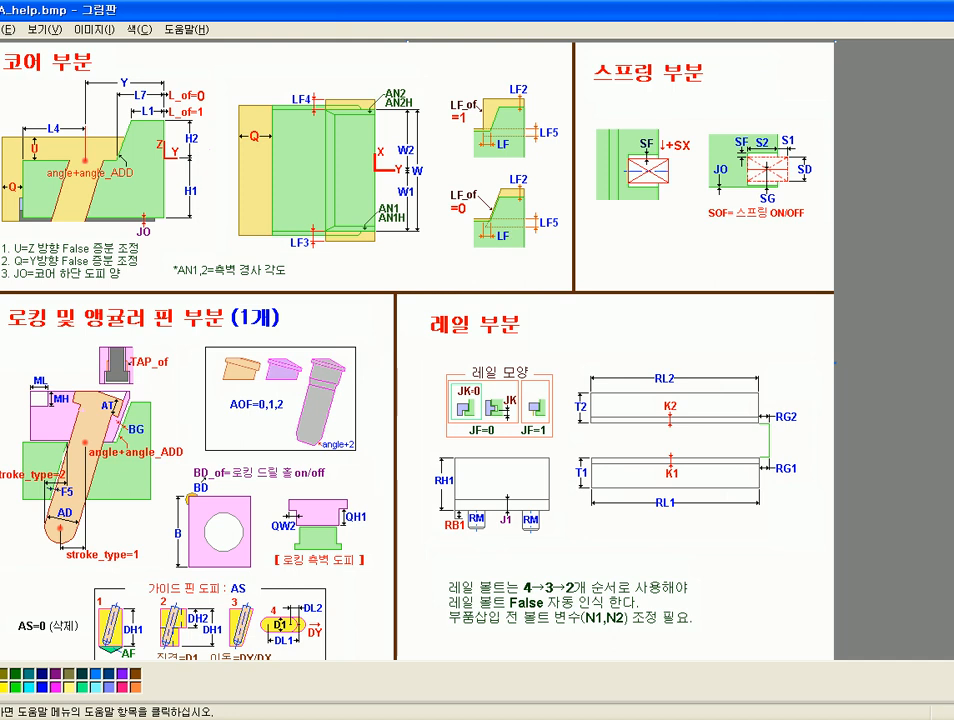
pyautogui.doubleClick(630, 10)
pyautogui.moveTo(582, 118); pyautogui.dragTo(391, 96)
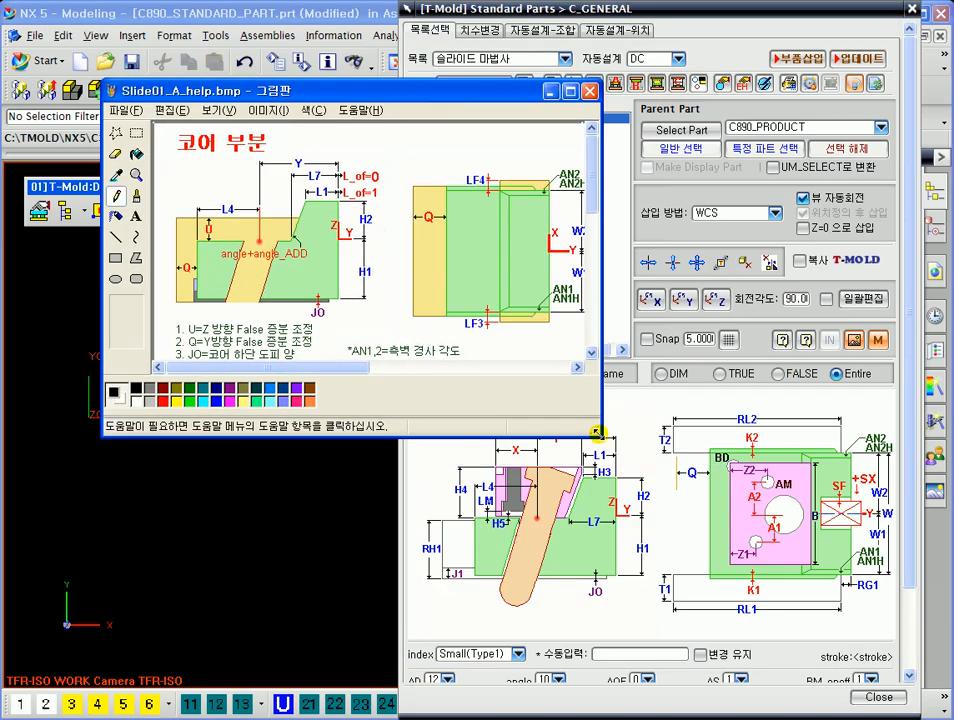
pyautogui.moveTo(596, 432); pyautogui.dragTo(832, 645)
pyautogui.moveTo(479, 87); pyautogui.dragTo(427, 77)
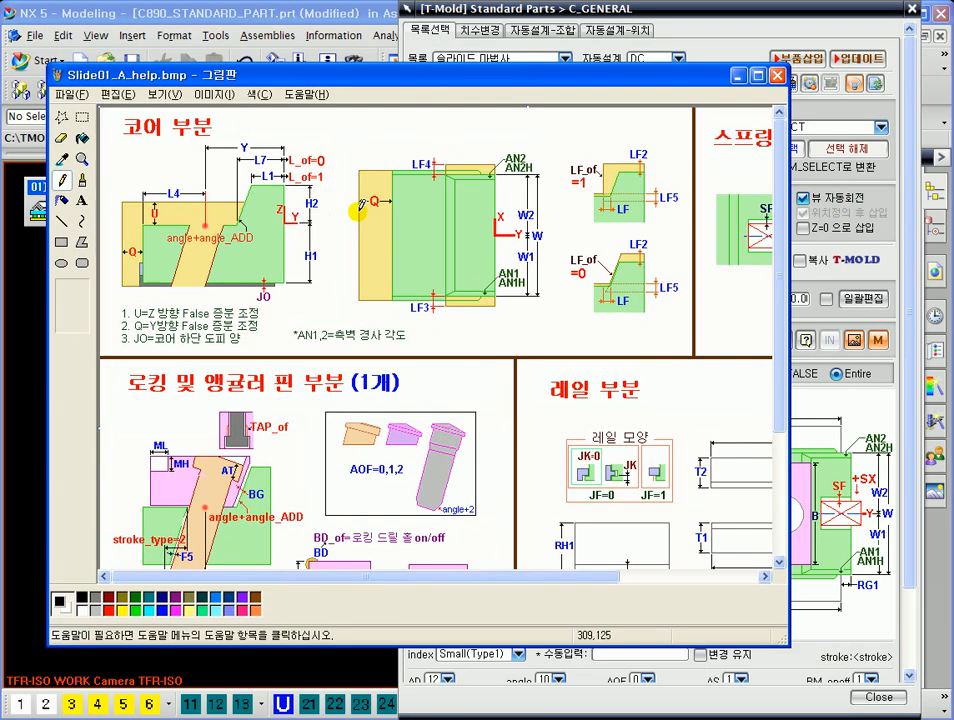
pyautogui.moveTo(560, 576)
pyautogui.mouseDown()
pyautogui.moveTo(688, 588)
pyautogui.moveTo(453, 571)
pyautogui.mouseUp()
pyautogui.click(777, 75)
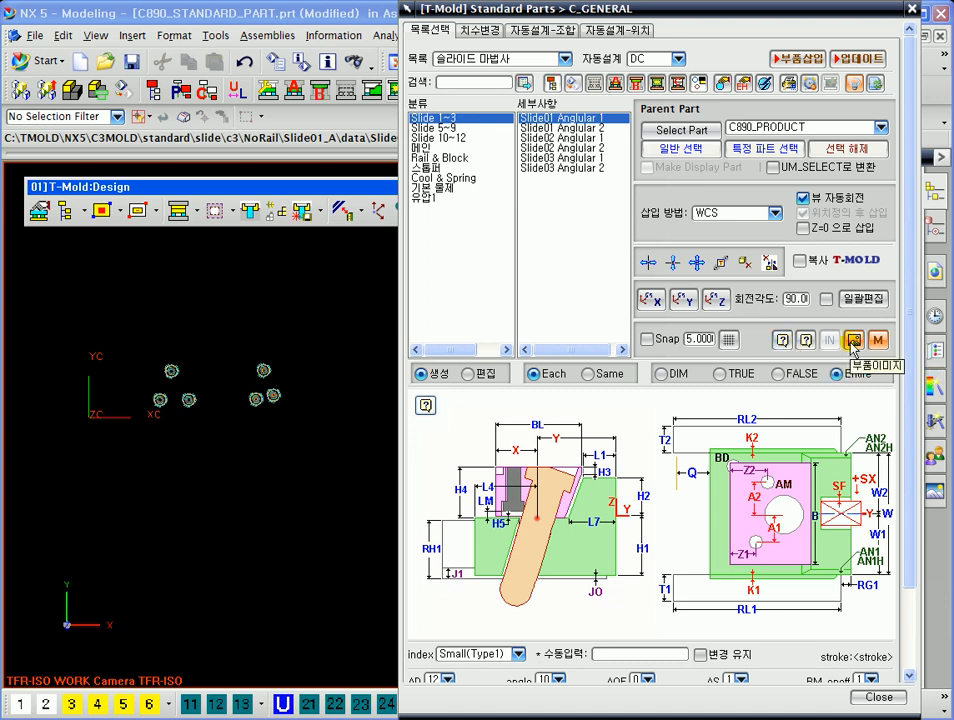
# Toggle the part image (부품이미지) of the standard parts dialog off and back on
pyautogui.moveTo(492, 11); pyautogui.dragTo(429, 13)
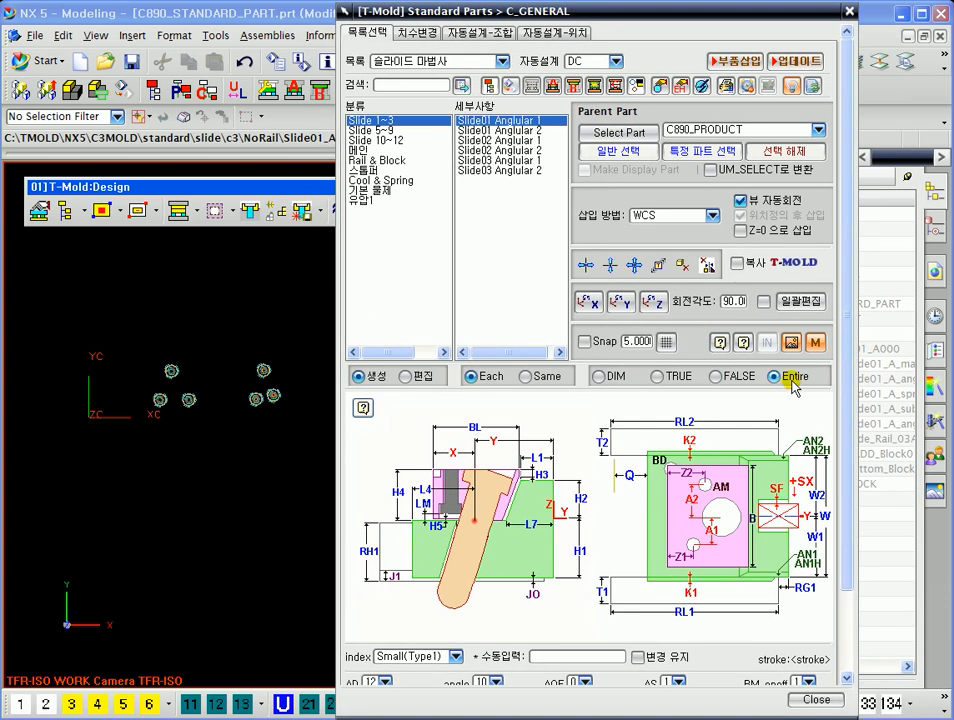
pyautogui.click(791, 343)
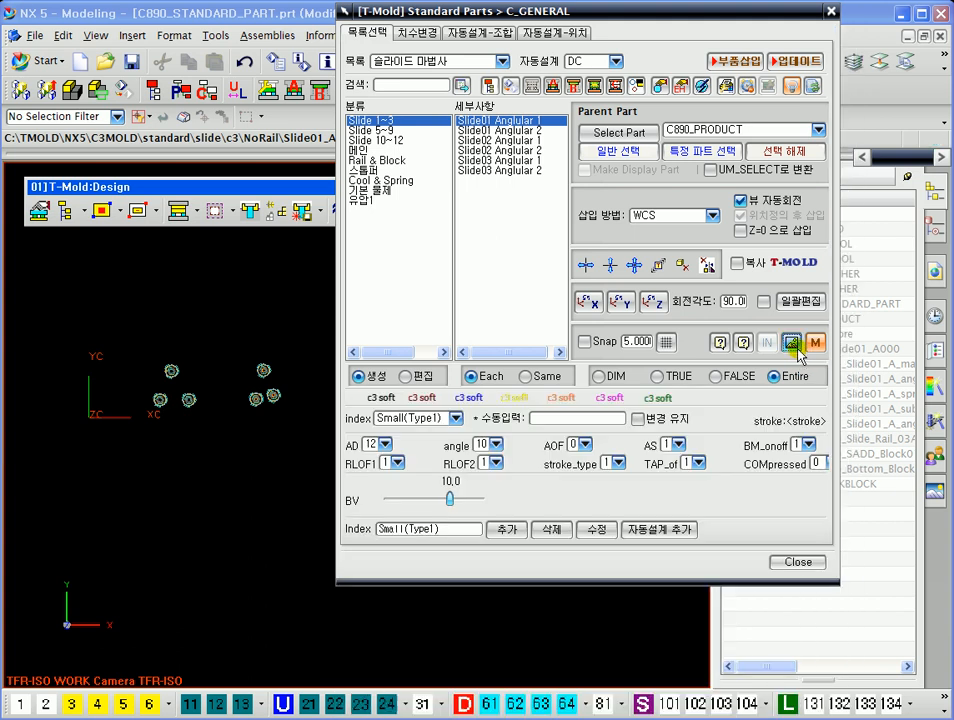
pyautogui.click(791, 343)
pyautogui.click(791, 343)
pyautogui.click(791, 343)
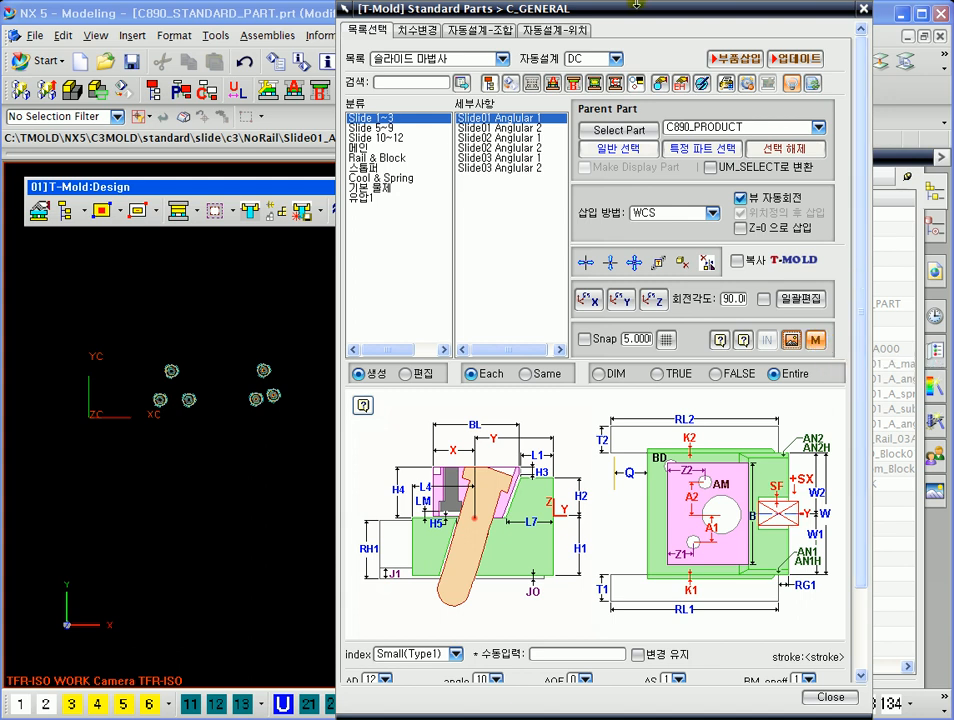
pyautogui.moveTo(588, 10); pyautogui.dragTo(666, 27)
# Insert a Basic 형태-1 locating ring (15.로케이트링) from the M/B 표준부품01(V090210) catalogue into C890_STANDARD_PART
pyautogui.click(486, 75)
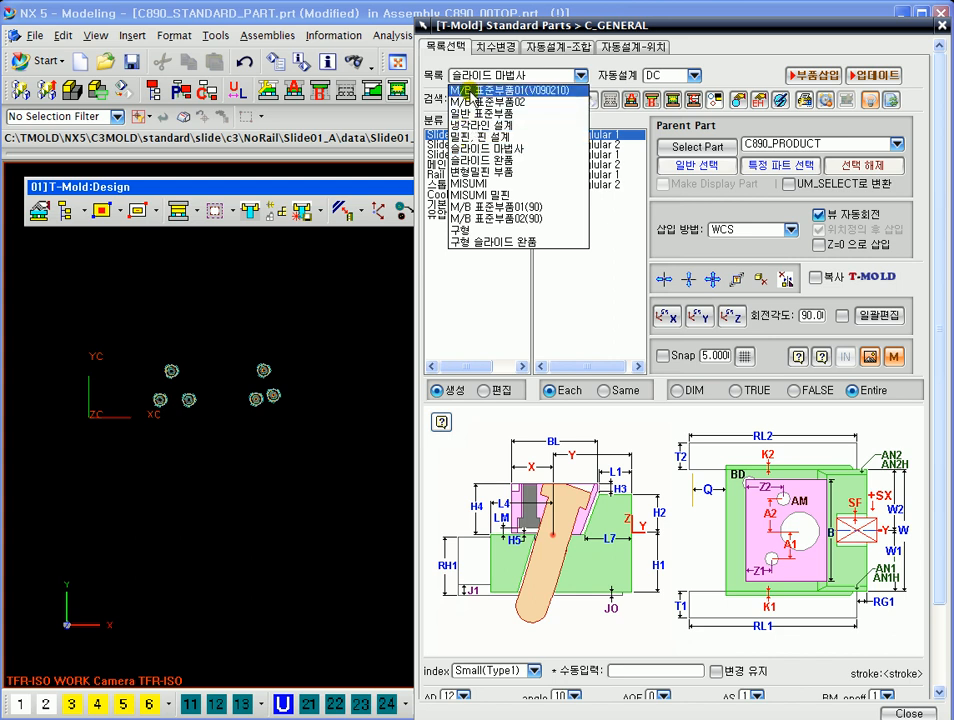
pyautogui.click(505, 90)
pyautogui.click(460, 257)
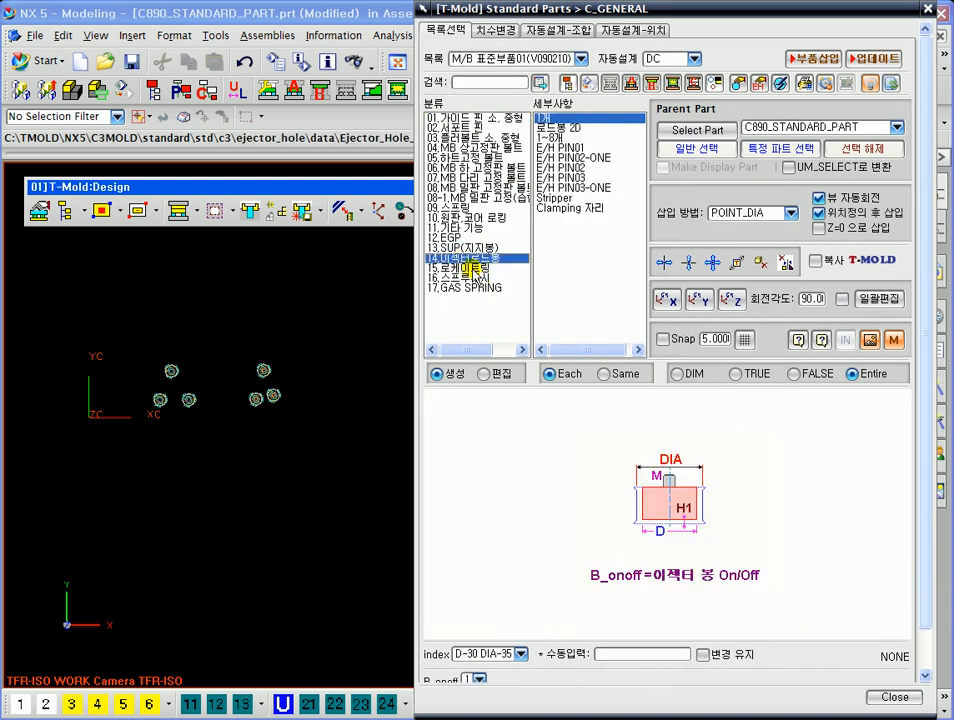
pyautogui.click(460, 267)
pyautogui.moveTo(505, 10); pyautogui.dragTo(443, 8)
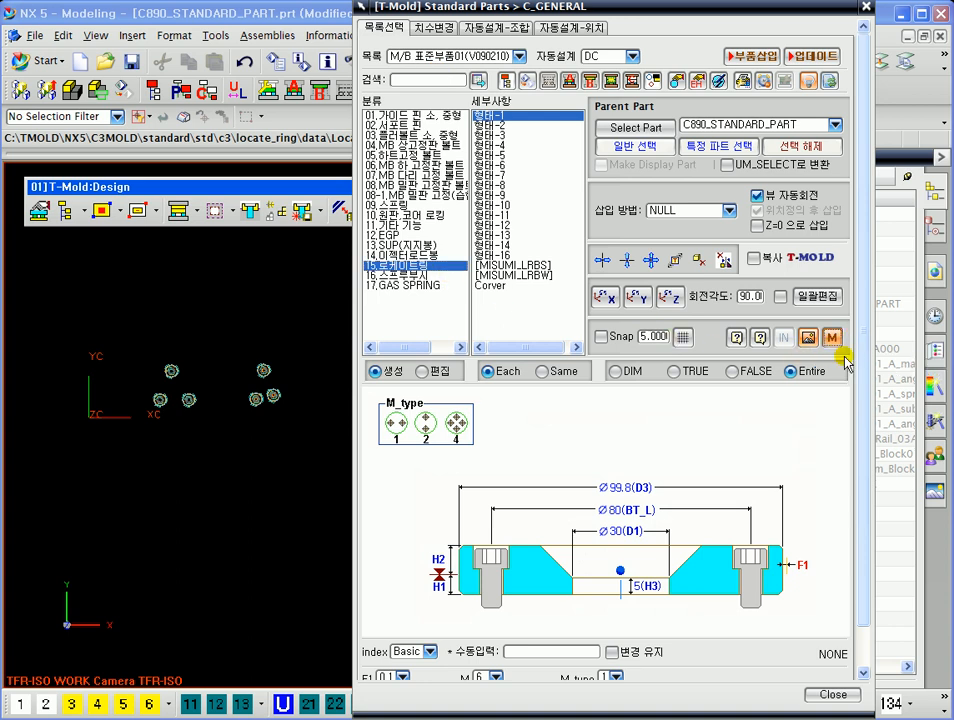
pyautogui.click(749, 58)
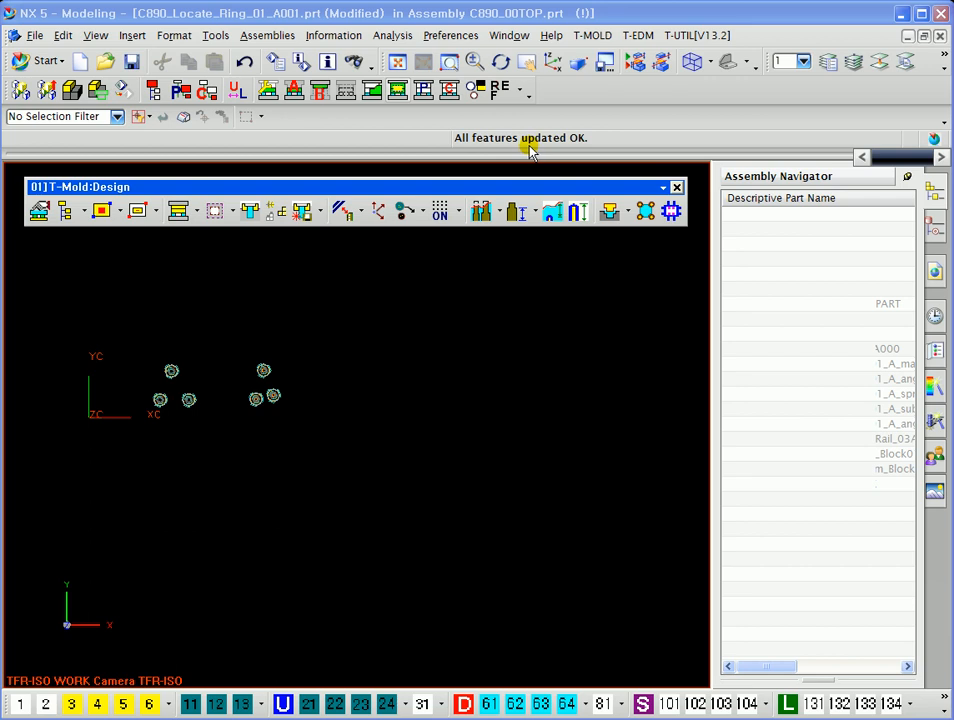
# Check the available materials for 로케이트링01 and dismiss the material selection without applying a choice
pyautogui.moveTo(453, 15); pyautogui.dragTo(437, 287)
pyautogui.click(548, 312)
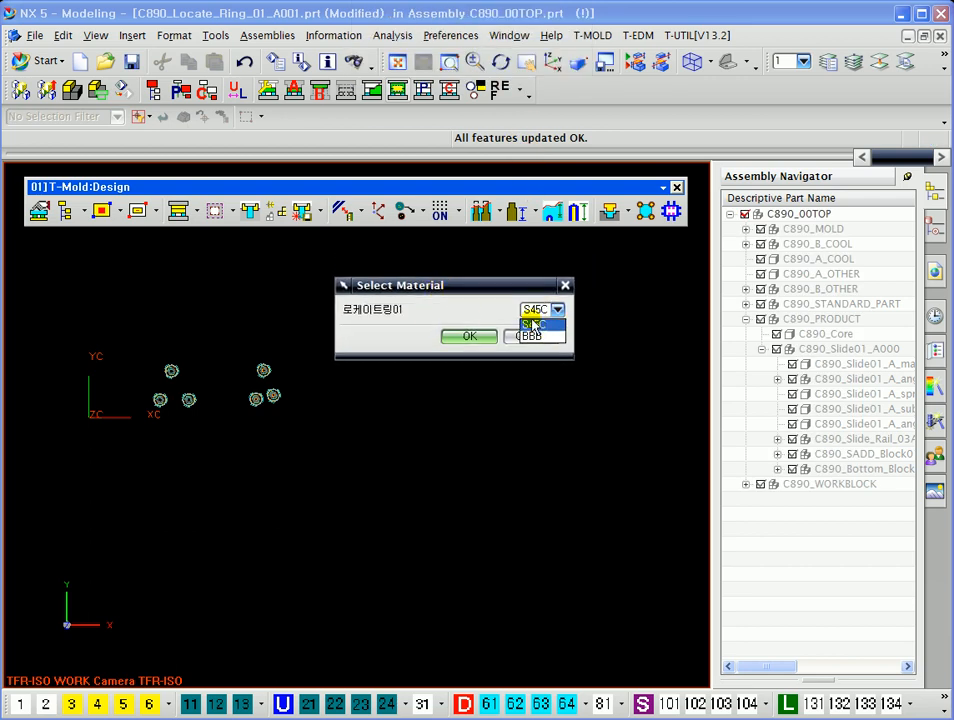
pyautogui.click(527, 298)
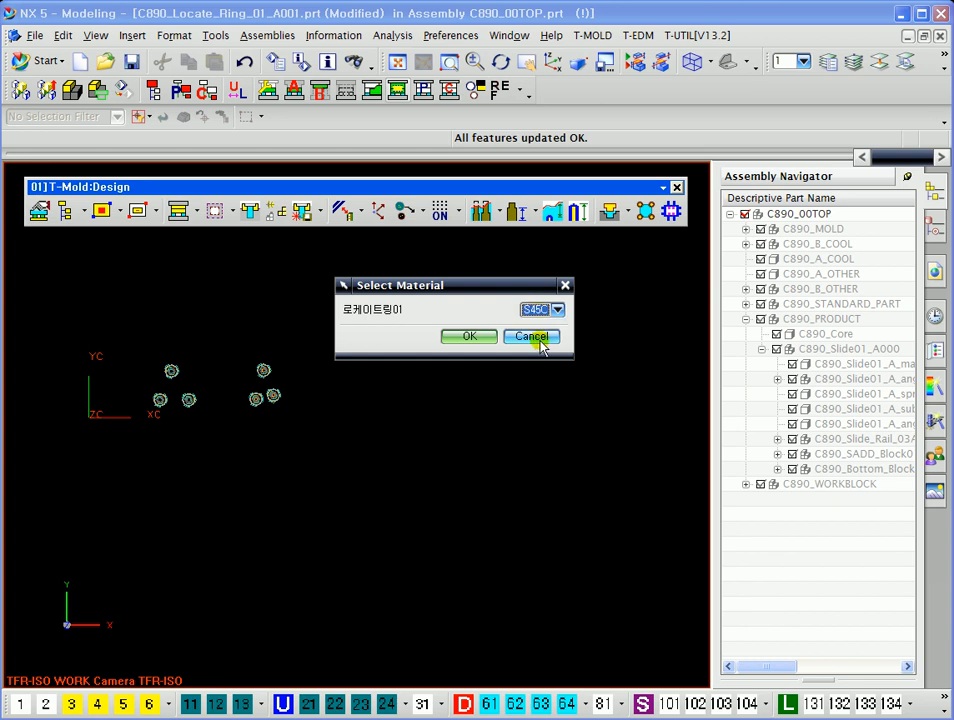
pyautogui.click(535, 338)
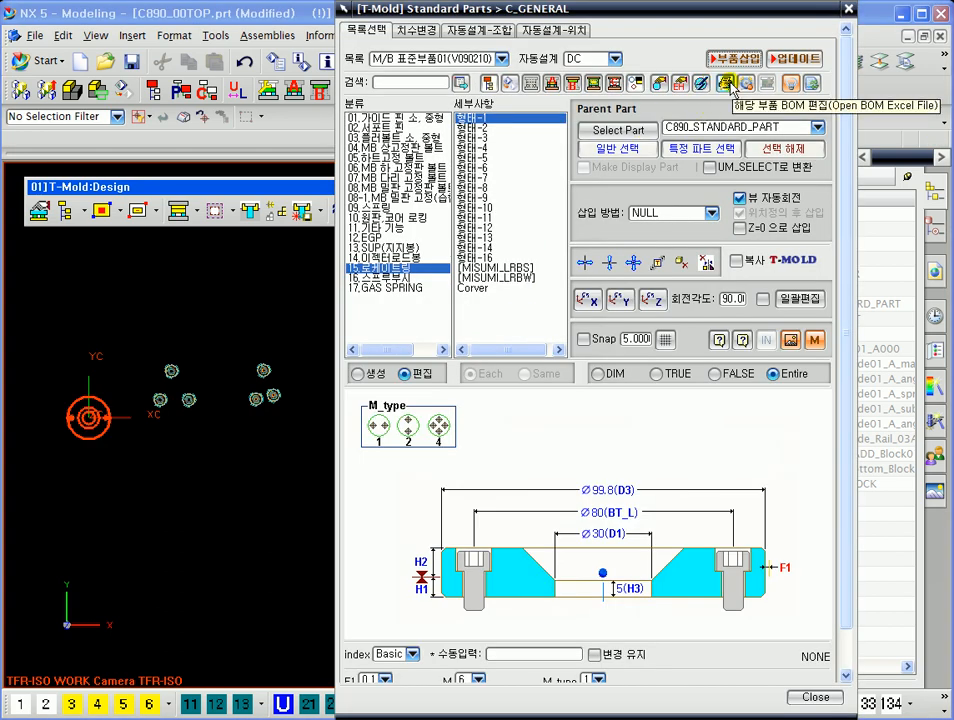
# Open the locating ring's BOM Excel file, examine the material (재질) entry of 로케이트링01 in J524, then save and close the workbook
pyautogui.click(726, 84)
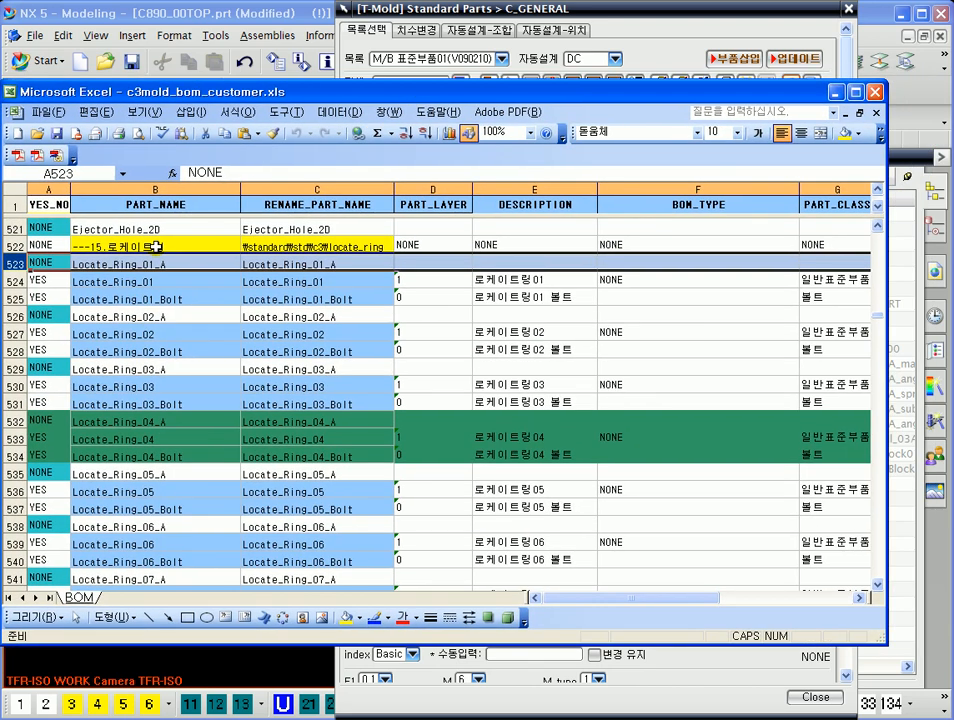
pyautogui.moveTo(594, 597); pyautogui.dragTo(650, 597)
pyautogui.moveTo(507, 281); pyautogui.dragTo(507, 290)
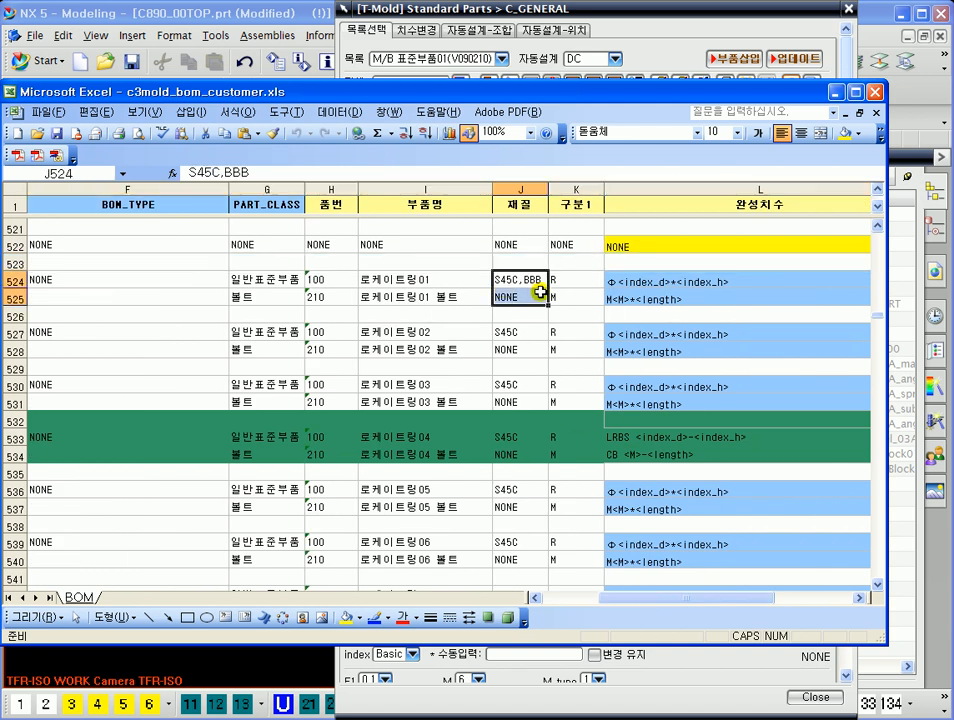
pyautogui.doubleClick(527, 281)
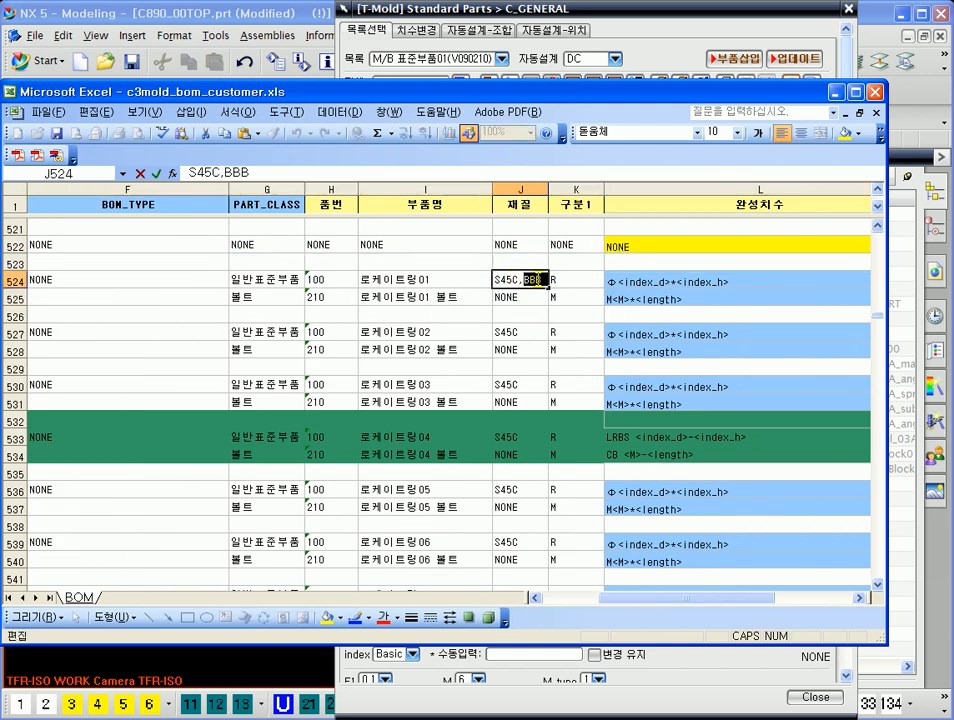
pyautogui.click(590, 329)
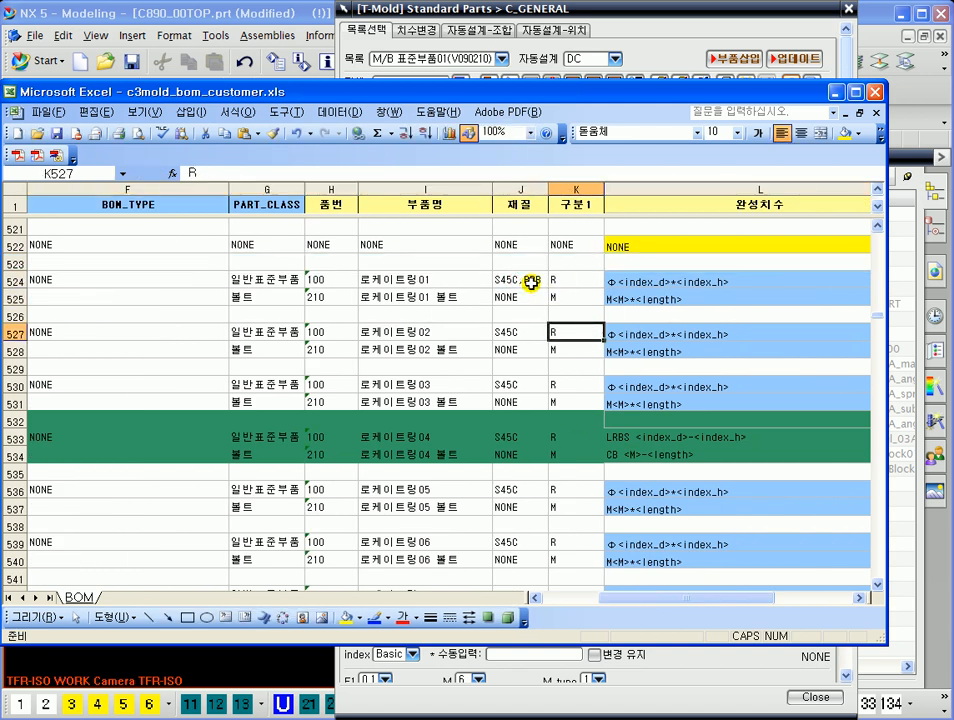
pyautogui.doubleClick(522, 283)
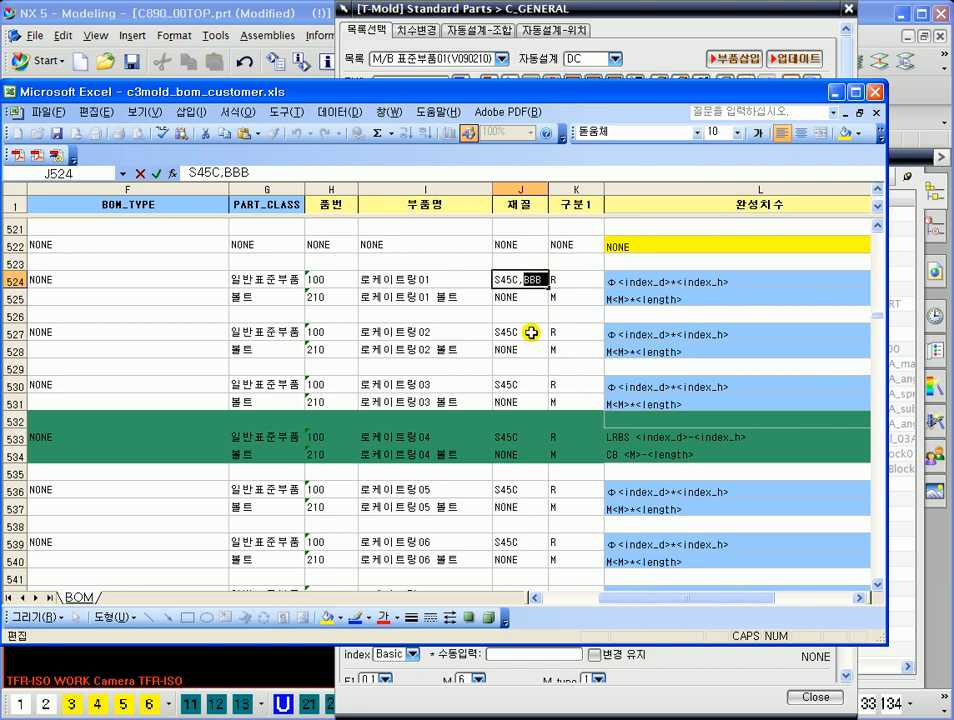
pyautogui.click(520, 350)
pyautogui.click(875, 93)
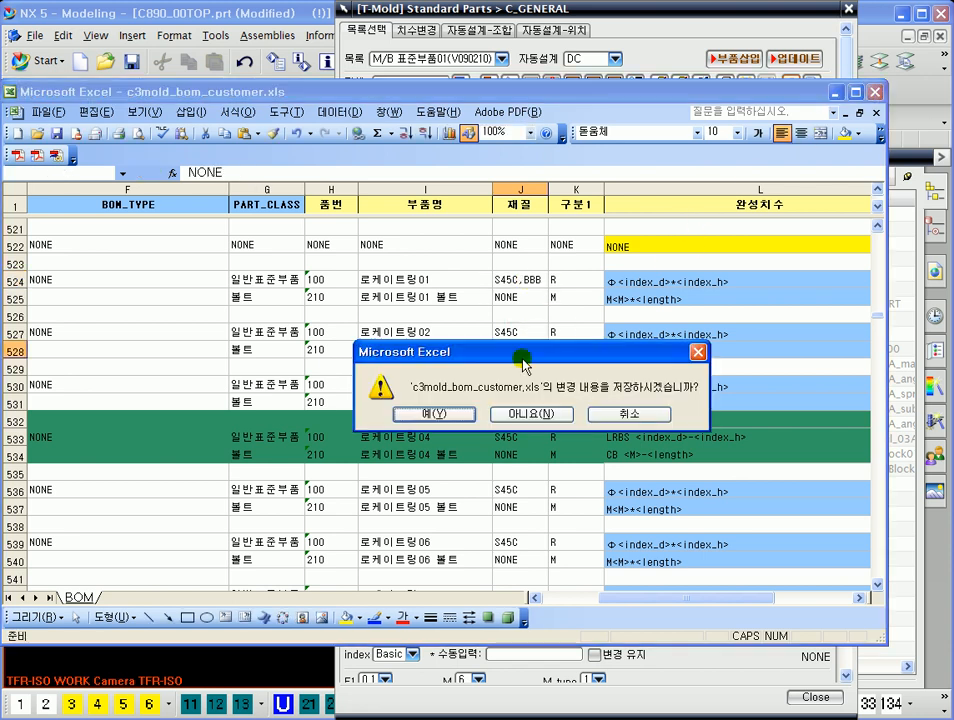
pyautogui.click(455, 411)
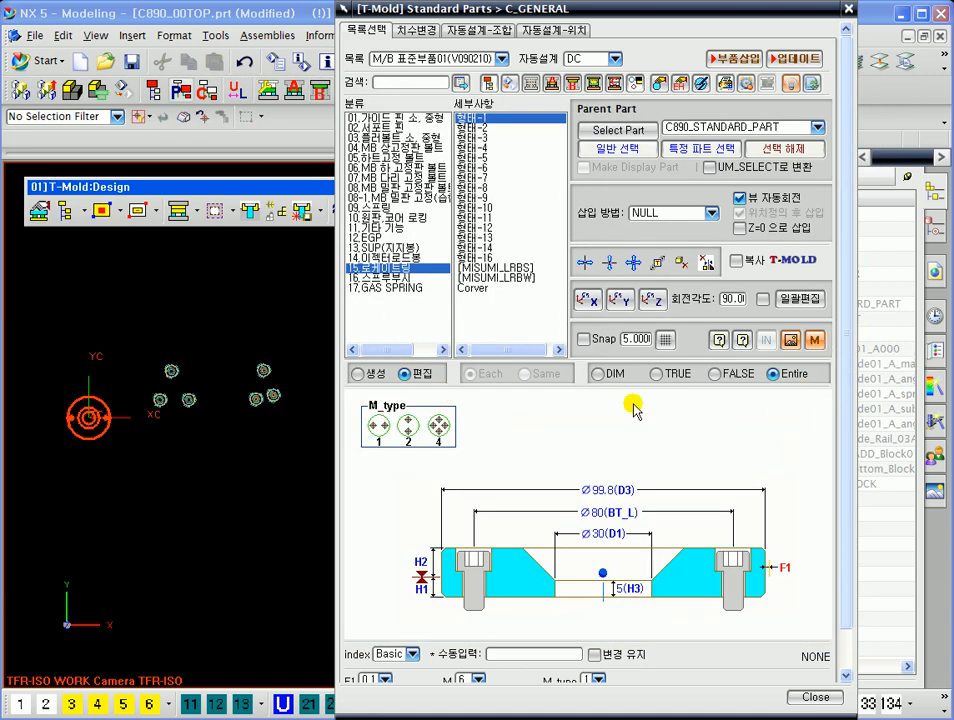
# Enable batch editing (일괄편집), select the locating ring together with the other displayed standard parts, and delete them
pyautogui.moveTo(207, 474); pyautogui.dragTo(85, 369, button='middle')
pyautogui.keyDown('shift'); pyautogui.moveTo(276, 514); pyautogui.dragTo(287, 506, button='middle'); pyautogui.keyUp('shift')
pyautogui.keyDown('ctrl'); pyautogui.moveTo(228, 518); pyautogui.dragTo(232, 507, button='middle'); pyautogui.keyUp('ctrl')
pyautogui.click(763, 299)
pyautogui.moveTo(74, 300); pyautogui.dragTo(318, 565)
pyautogui.moveTo(228, 390); pyautogui.dragTo(240, 451, button='middle')
pyautogui.moveTo(98, 495); pyautogui.dragTo(191, 523, button='middle')
pyautogui.press('F8')
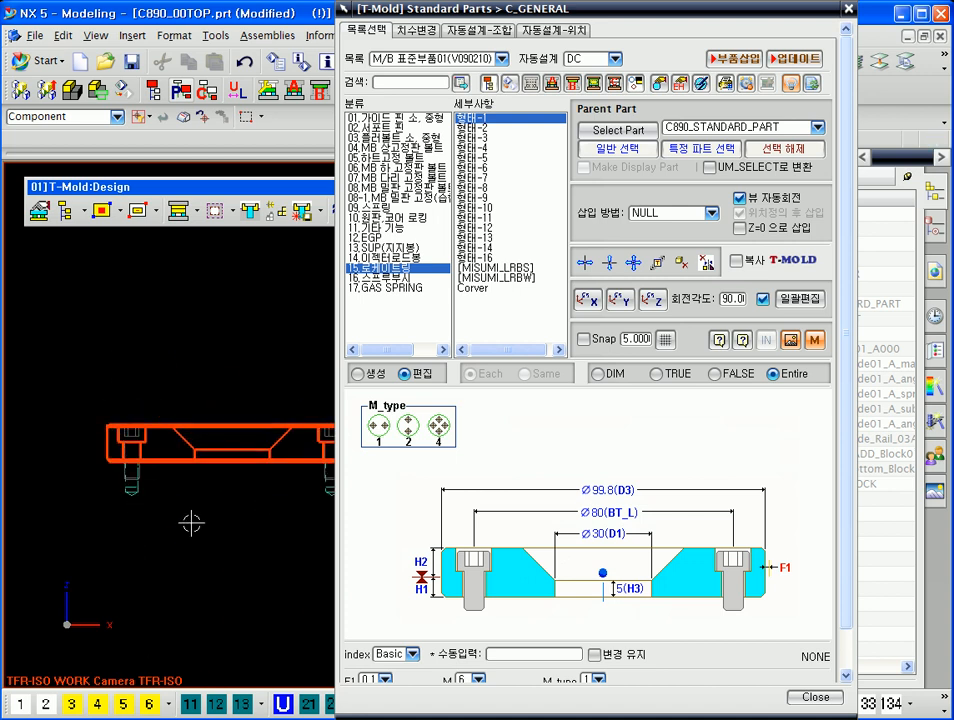
pyautogui.moveTo(505, 12); pyautogui.dragTo(589, 8)
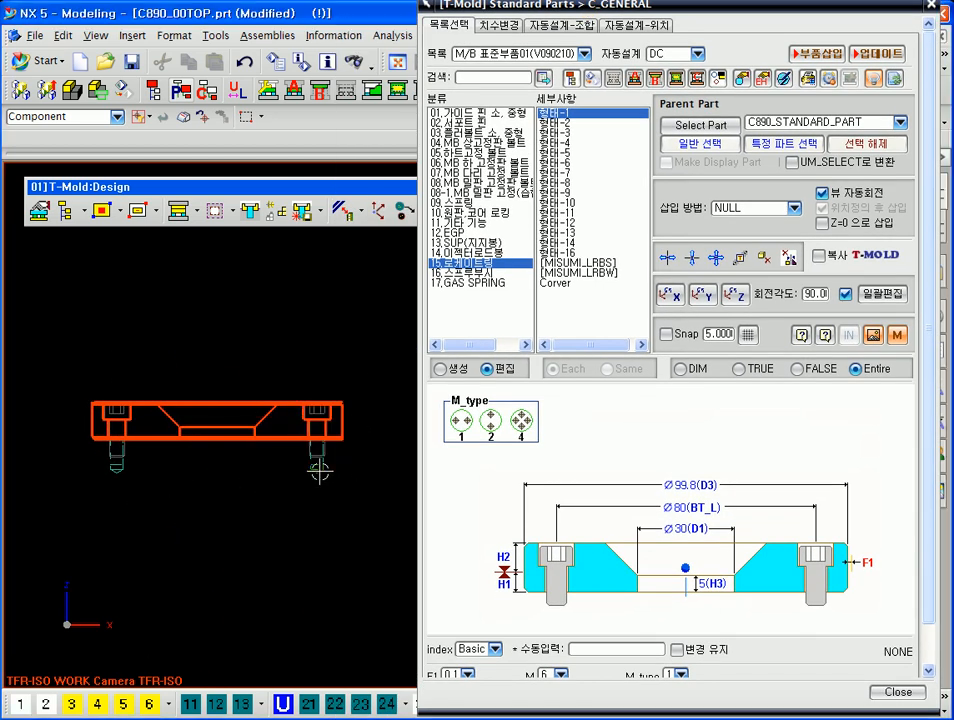
pyautogui.keyDown('shift'); pyautogui.moveTo(290, 461); pyautogui.dragTo(277, 423, button='middle'); pyautogui.keyUp('shift')
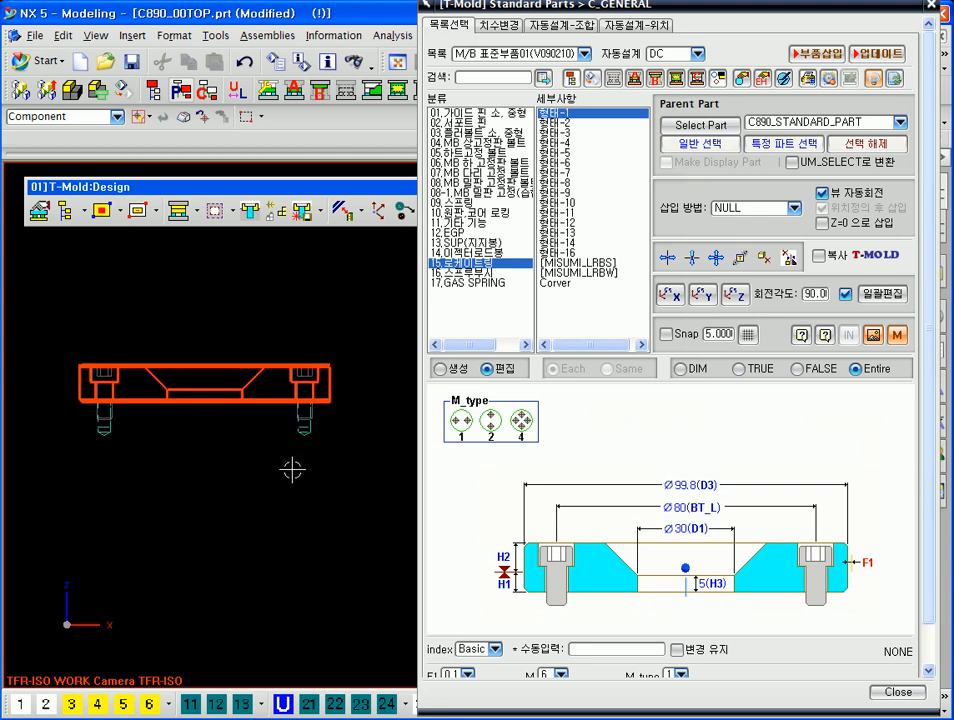
pyautogui.click(764, 257)
pyautogui.press('Return')
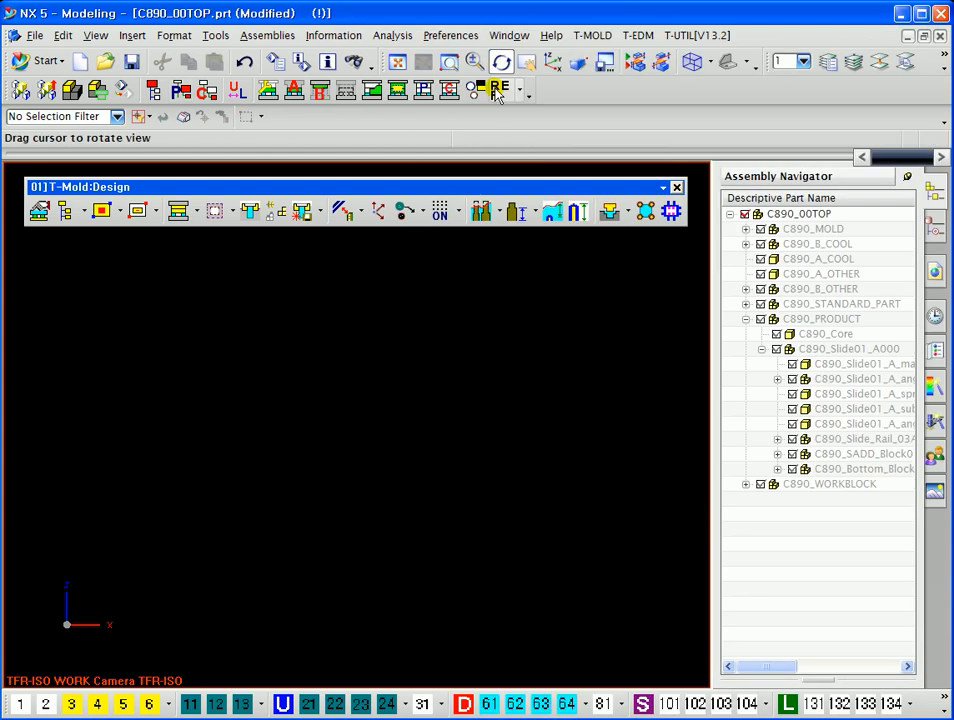
# Insert an M30 육각 볼트 from the 일반 표준부품 catalogue into C890_B_OTHER using WCS placement, then close Standard Parts
pyautogui.click(250, 213)
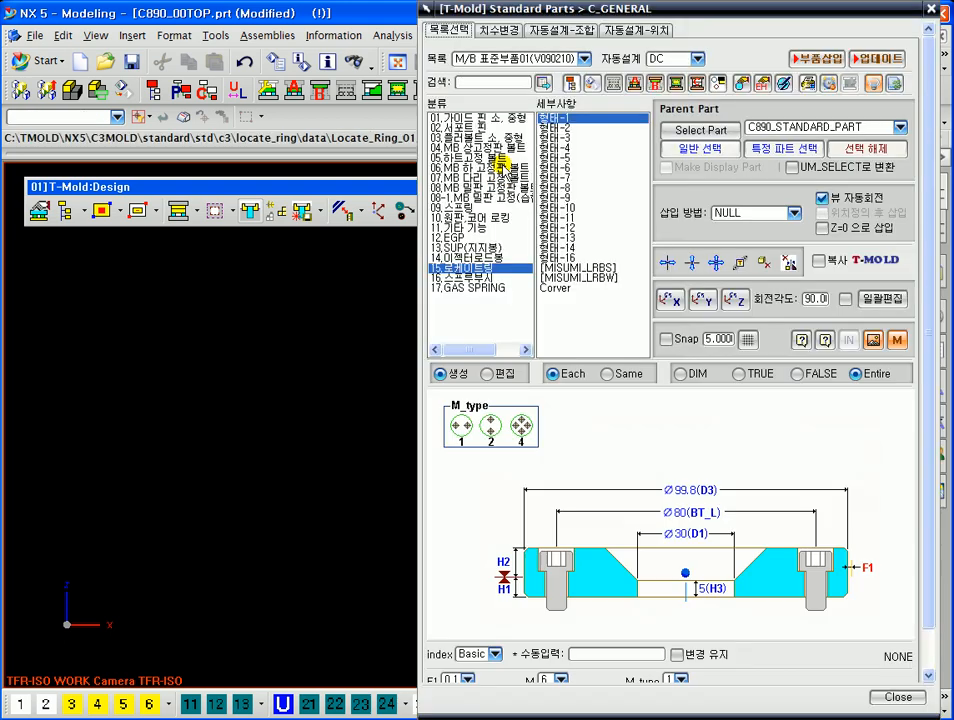
pyautogui.click(584, 58)
pyautogui.click(520, 100)
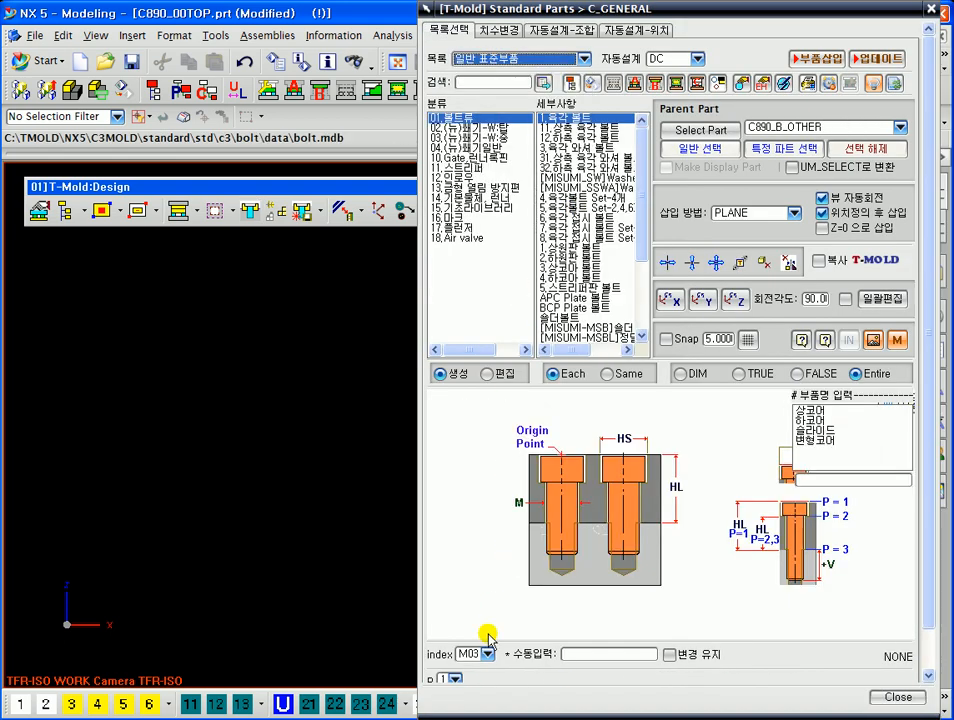
pyautogui.click(487, 654)
pyautogui.click(474, 614)
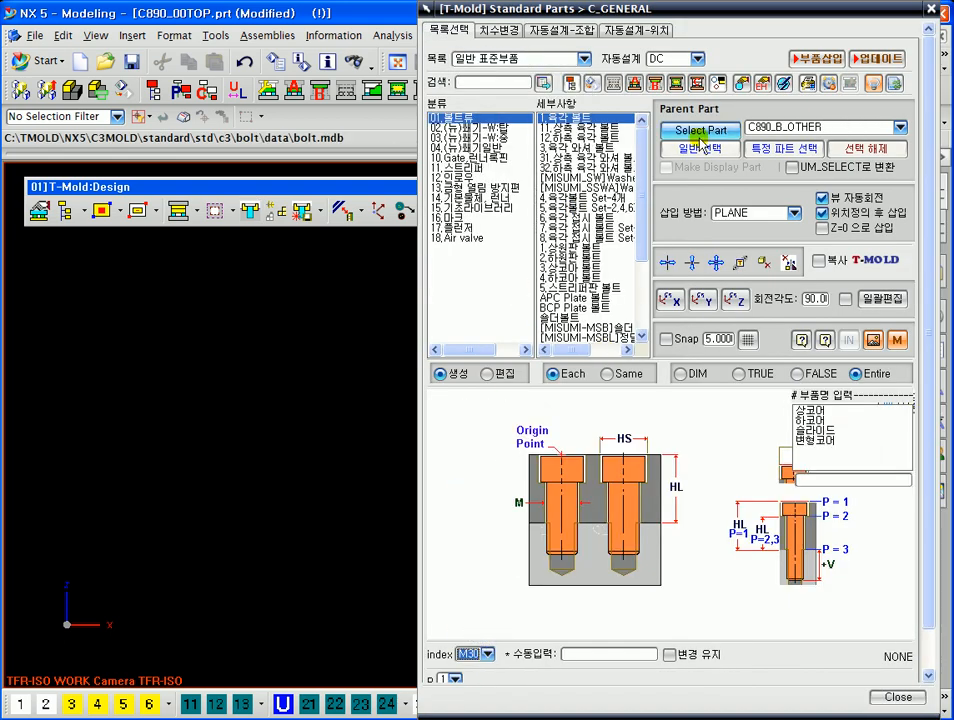
pyautogui.click(748, 222)
pyautogui.click(756, 240)
pyautogui.click(818, 59)
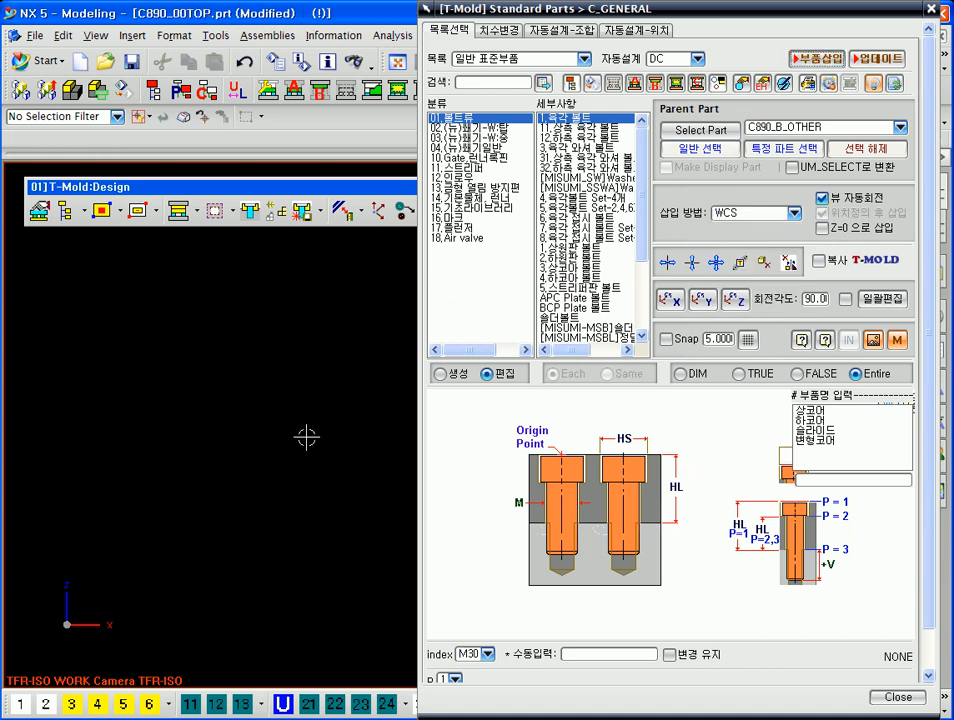
pyautogui.keyDown('ctrl'); pyautogui.moveTo(196, 484); pyautogui.dragTo(190, 300, button='middle'); pyautogui.keyUp('ctrl')
pyautogui.keyDown('shift'); pyautogui.moveTo(250, 560); pyautogui.dragTo(257, 285, button='middle'); pyautogui.keyUp('shift')
pyautogui.keyDown('ctrl'); pyautogui.moveTo(208, 258); pyautogui.dragTo(264, 398, button='middle'); pyautogui.keyUp('ctrl')
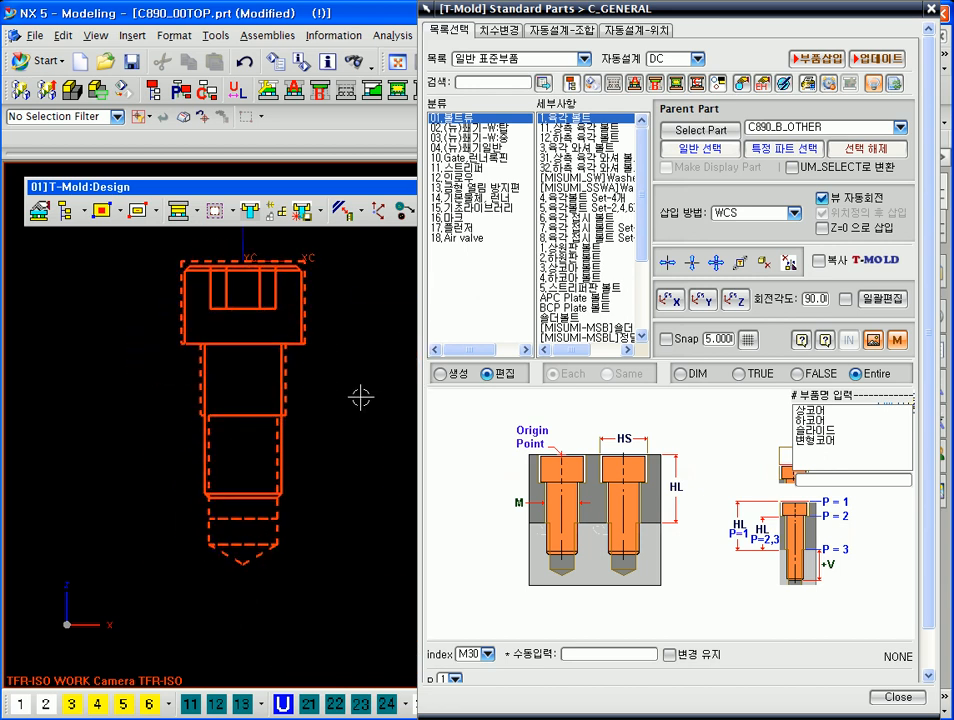
pyautogui.keyDown('shift'); pyautogui.moveTo(334, 334); pyautogui.dragTo(293, 383, button='middle'); pyautogui.keyUp('shift')
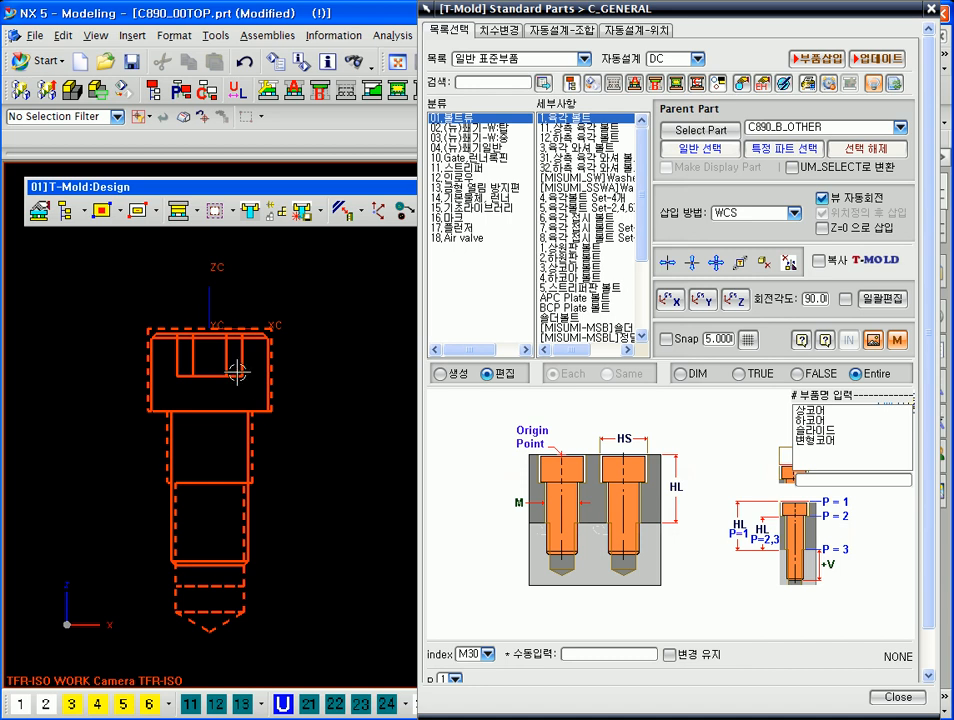
pyautogui.keyDown('ctrl'); pyautogui.moveTo(219, 426); pyautogui.dragTo(215, 380, button='middle'); pyautogui.keyUp('ctrl')
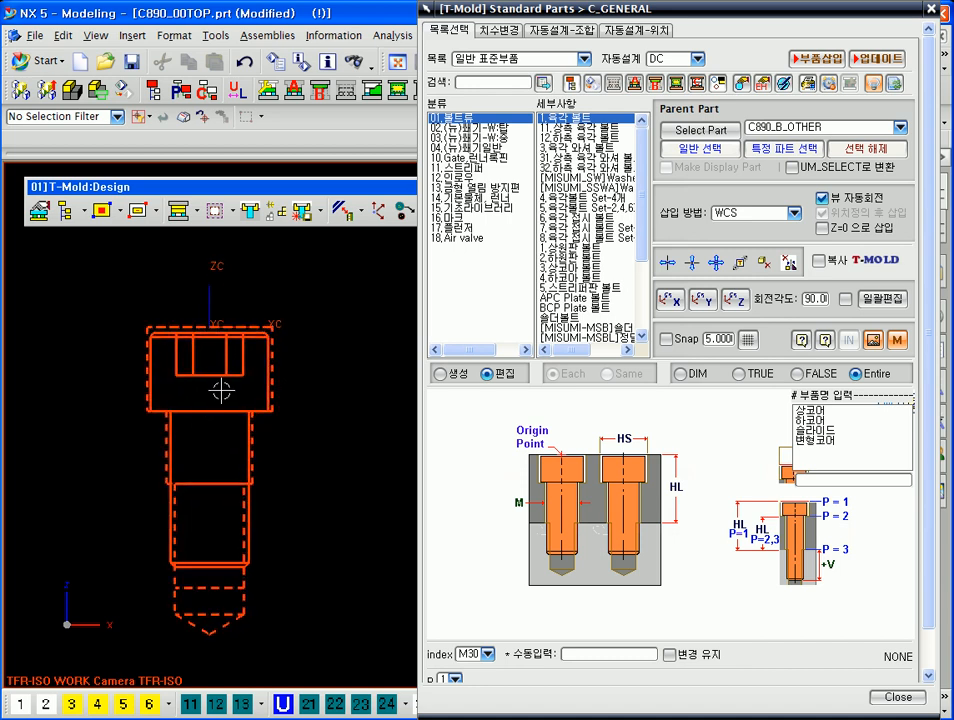
pyautogui.click(931, 10)
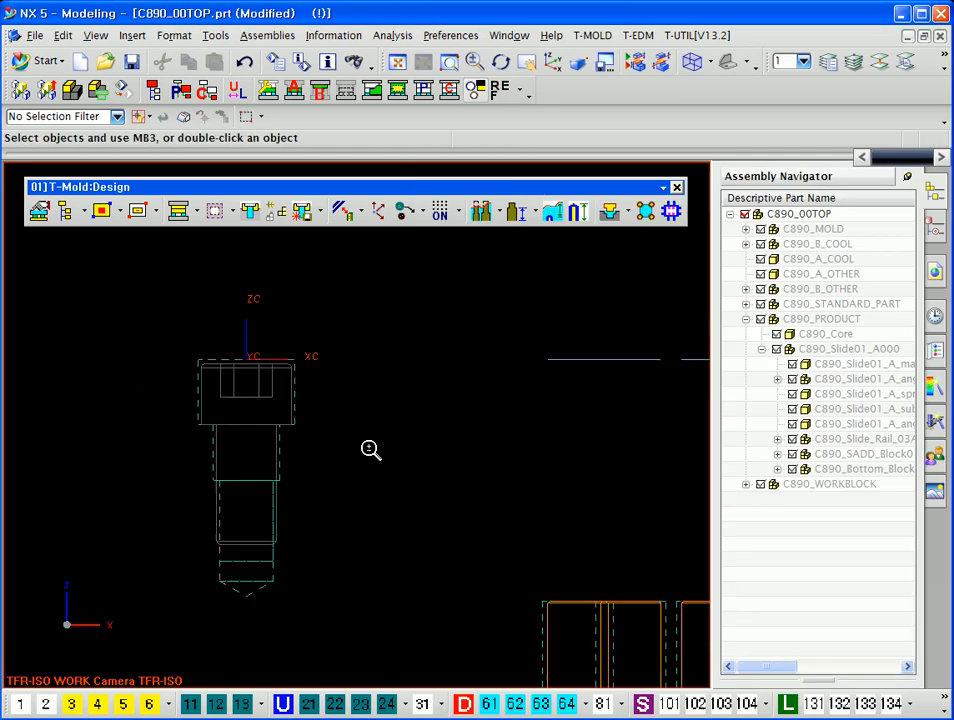
# Replace the inserted bolt's reference set with TRUE in the assembly and examine the bolt body
pyautogui.rightClick(270, 411)
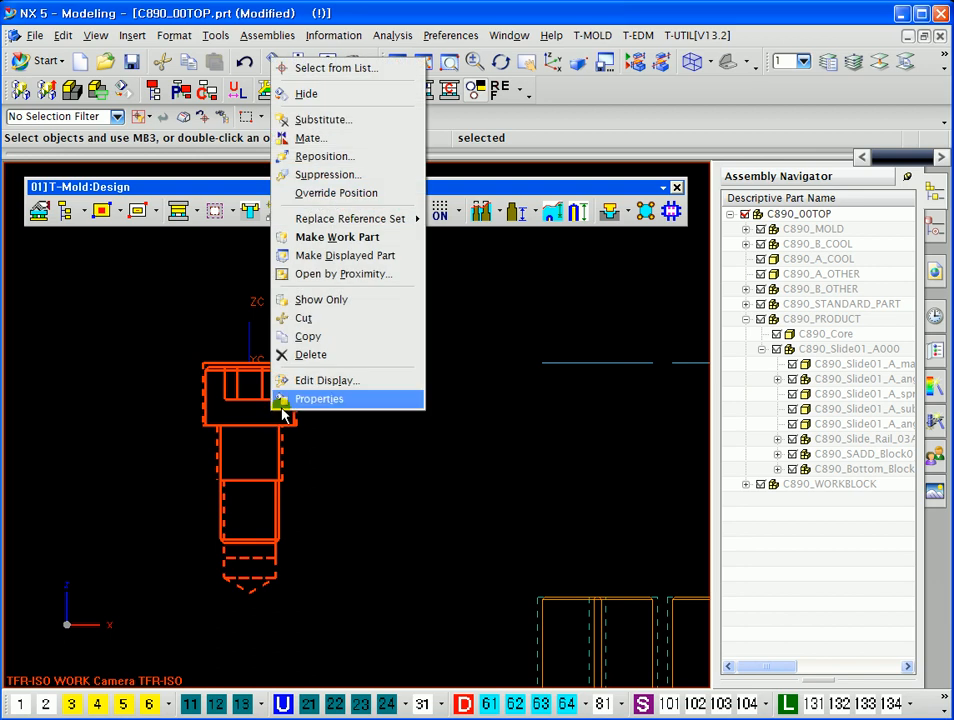
pyautogui.moveTo(352, 222)
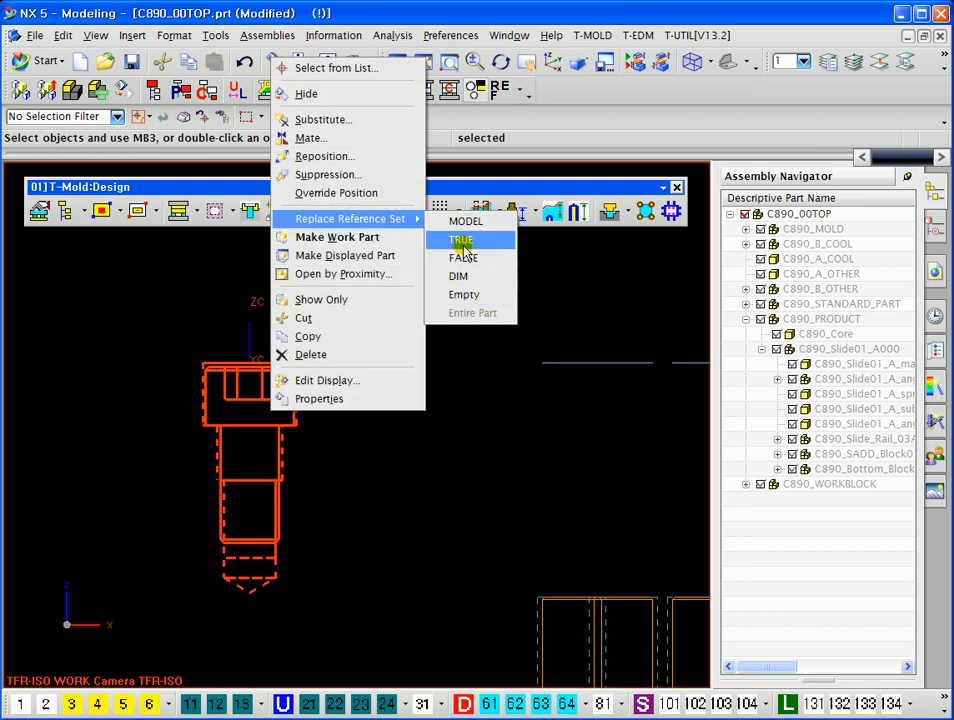
pyautogui.click(461, 240)
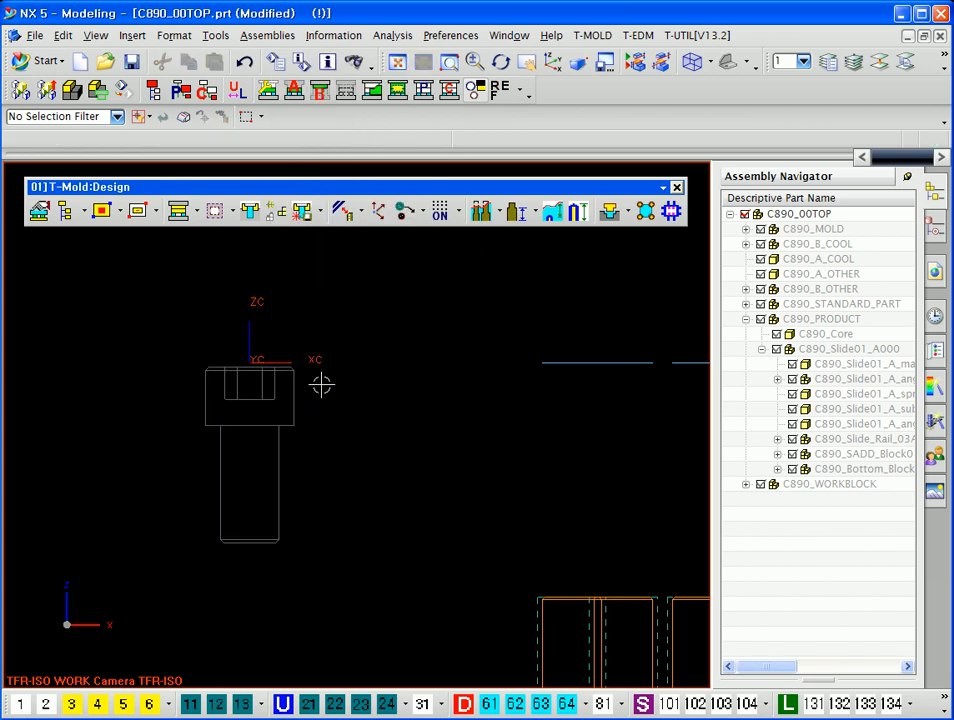
pyautogui.scroll(2, 320, 418)
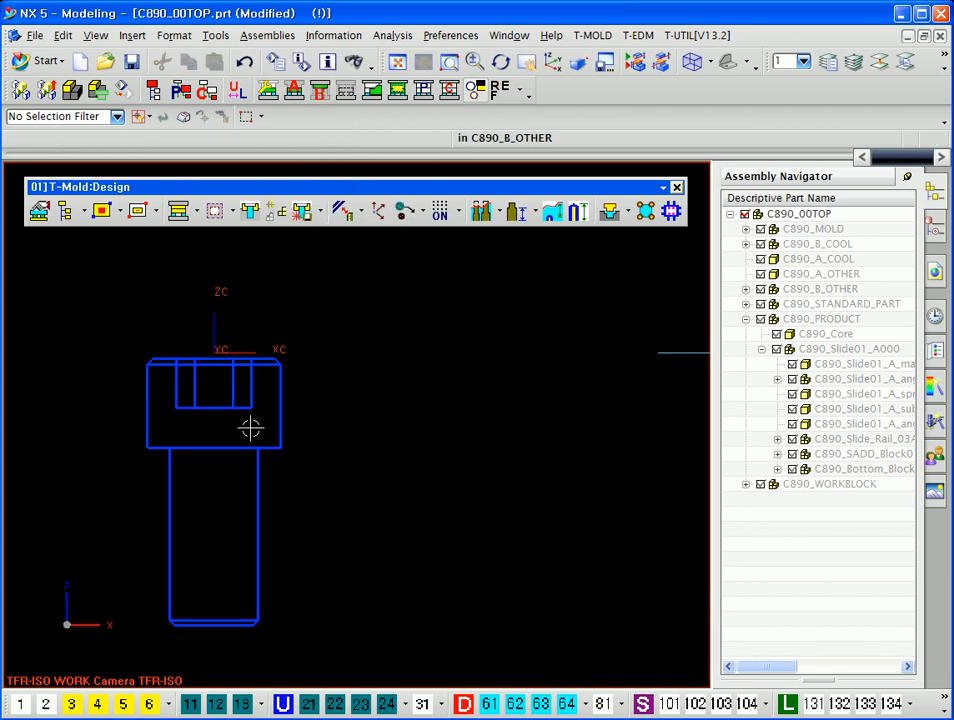
pyautogui.scroll(-1, 230, 465)
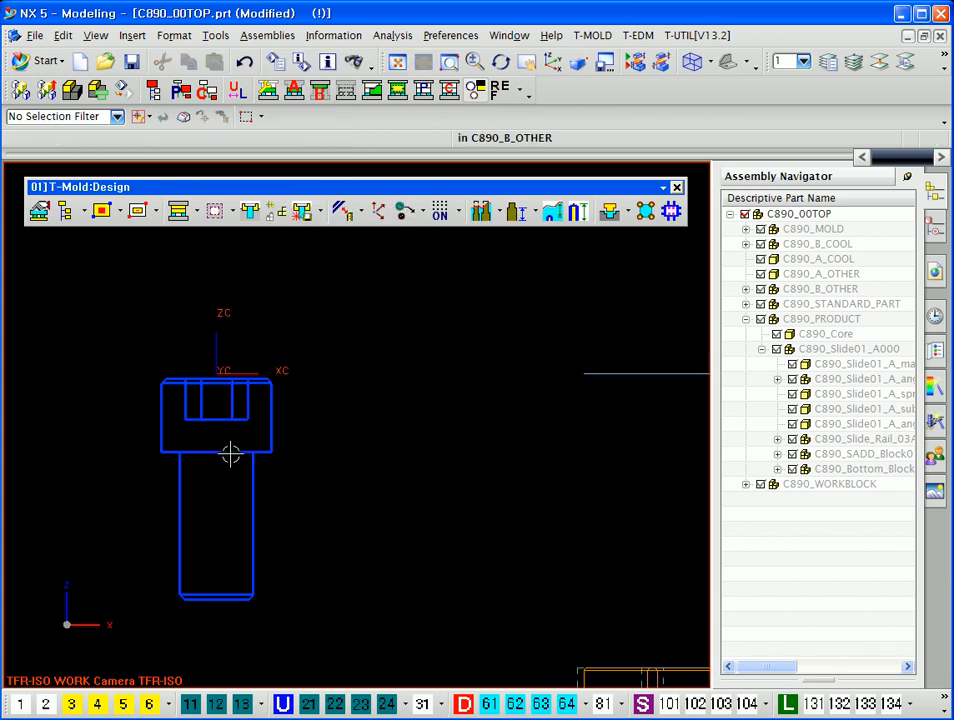
# Replace the bolt's reference set with FALSE and examine the pocket geometry
pyautogui.rightClick(230, 432)
pyautogui.moveTo(349, 240)
pyautogui.click(428, 278)
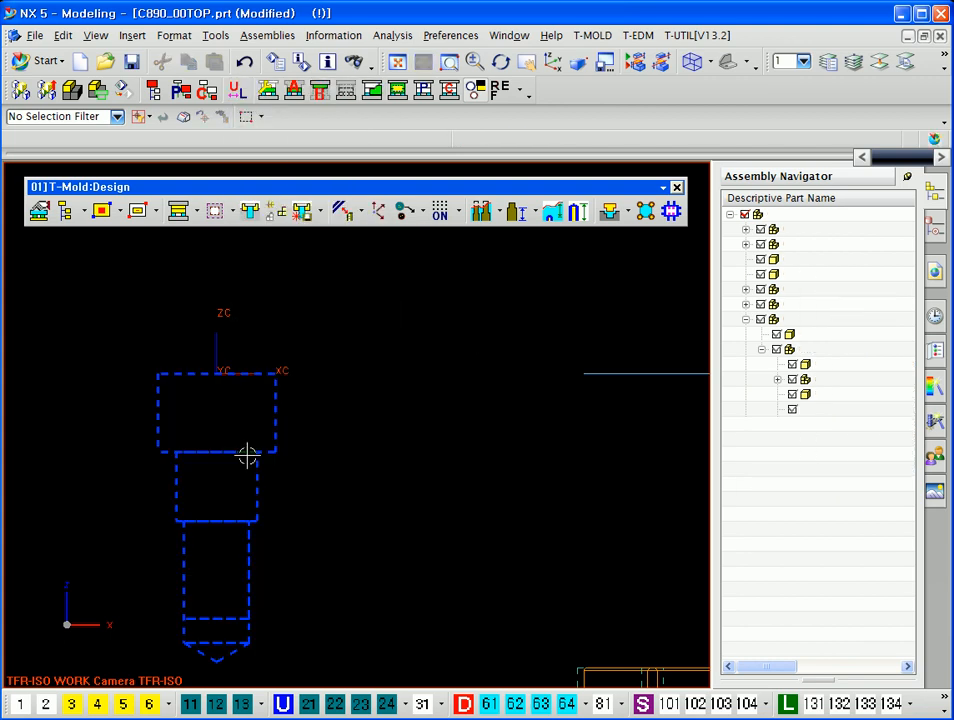
pyautogui.keyDown('shift'); pyautogui.moveTo(309, 511); pyautogui.dragTo(299, 467, button='middle'); pyautogui.keyUp('shift')
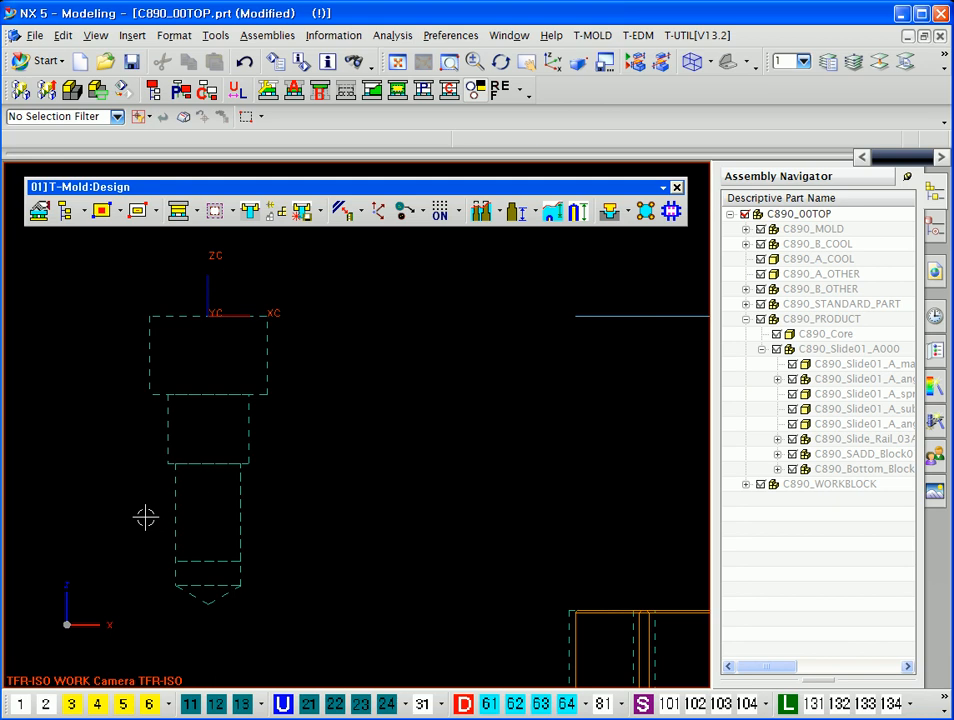
# Restore the bolt's reference set to Entire Part, then check the available reference sets without applying another one
pyautogui.rightClick(236, 368)
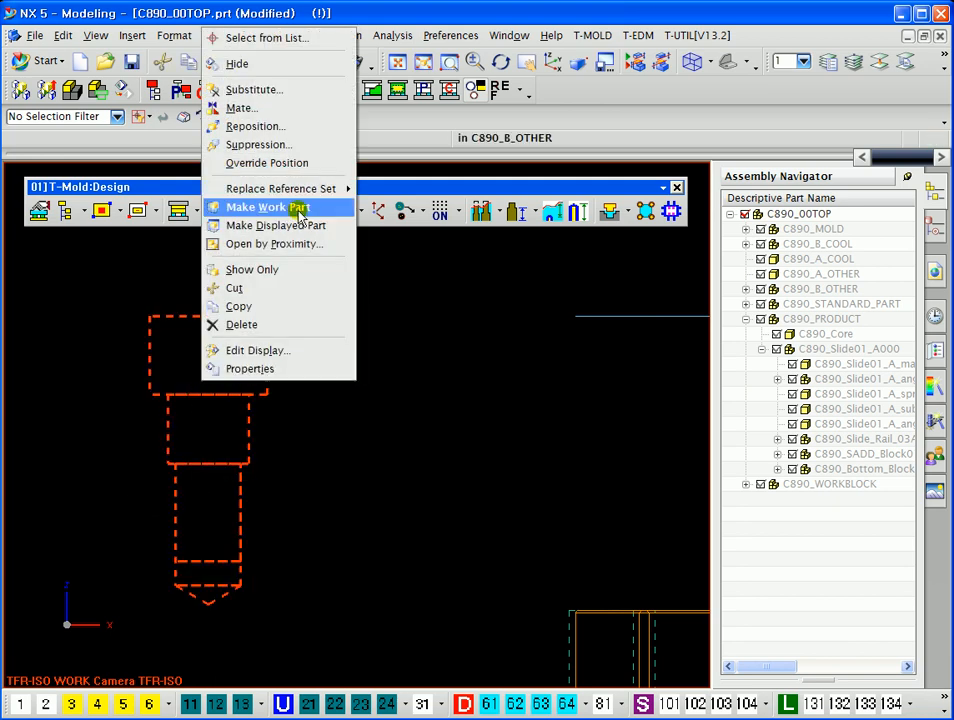
pyautogui.moveTo(297, 195)
pyautogui.click(414, 283)
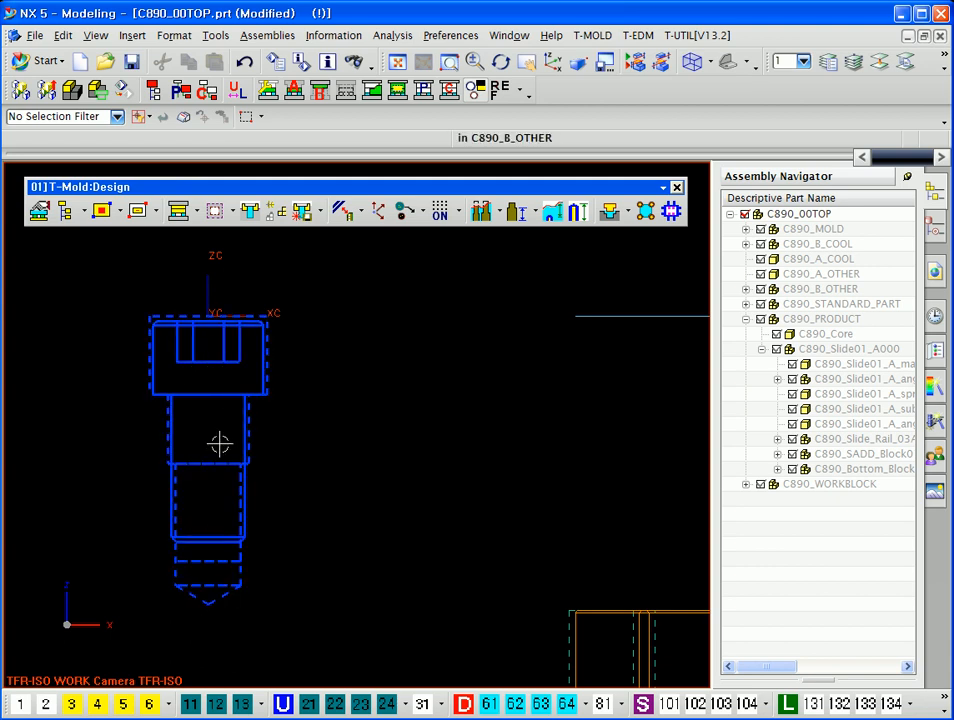
pyautogui.rightClick(220, 388)
pyautogui.moveTo(319, 193)
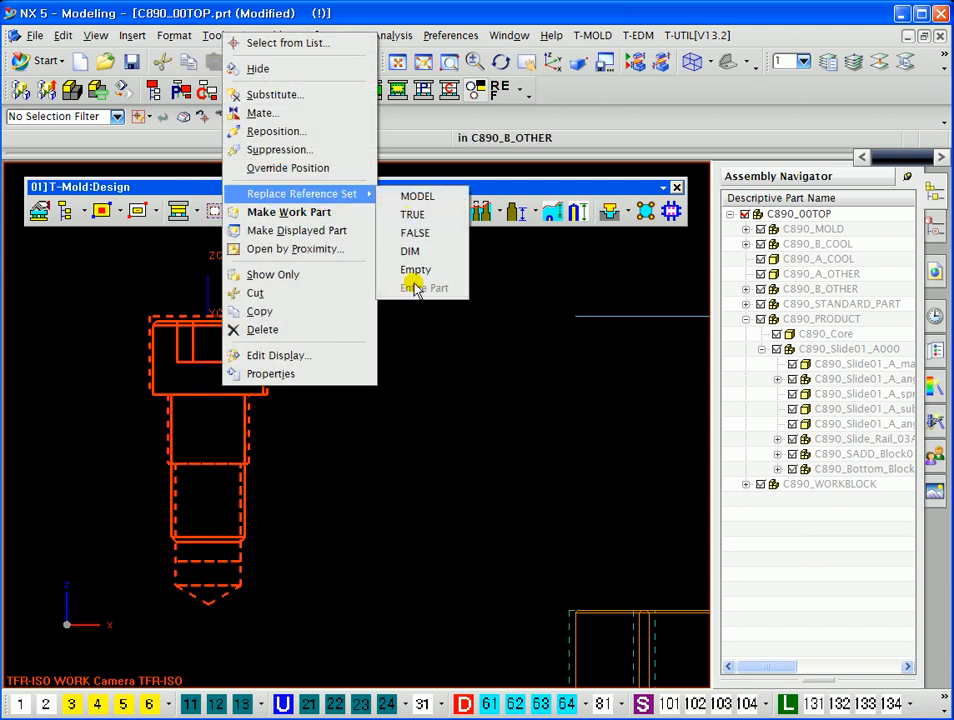
pyautogui.click(373, 432)
# Open the bolt for editing in Standard Parts and cycle its reference set through TRUE, FALSE and back to Entire
pyautogui.keyDown('shift'); pyautogui.moveTo(383, 461); pyautogui.dragTo(322, 461, button='middle'); pyautogui.keyUp('shift')
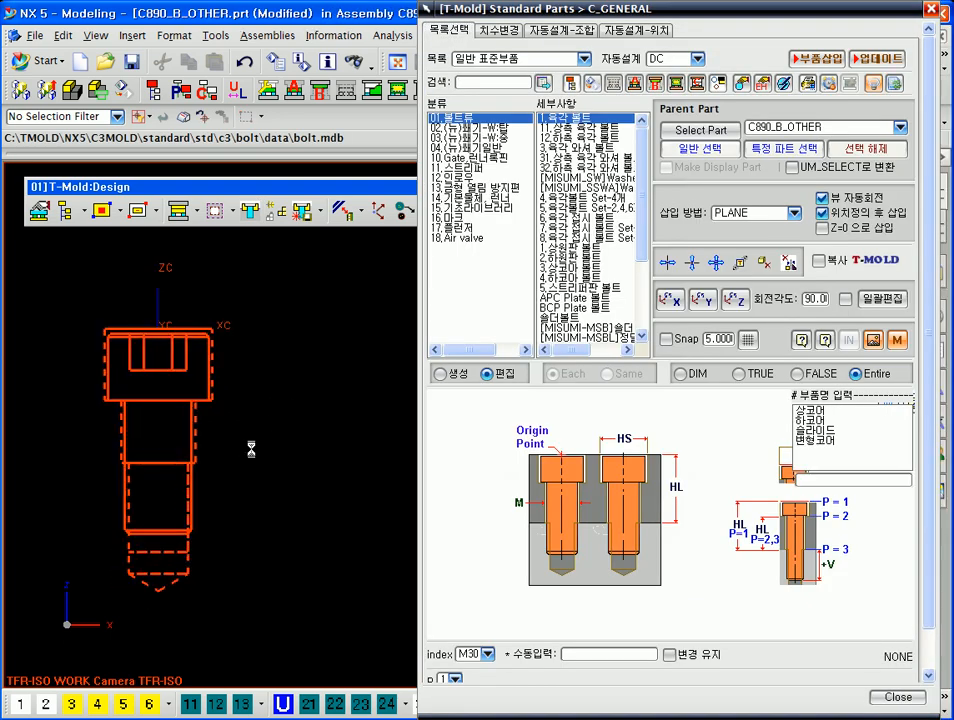
pyautogui.click(738, 373)
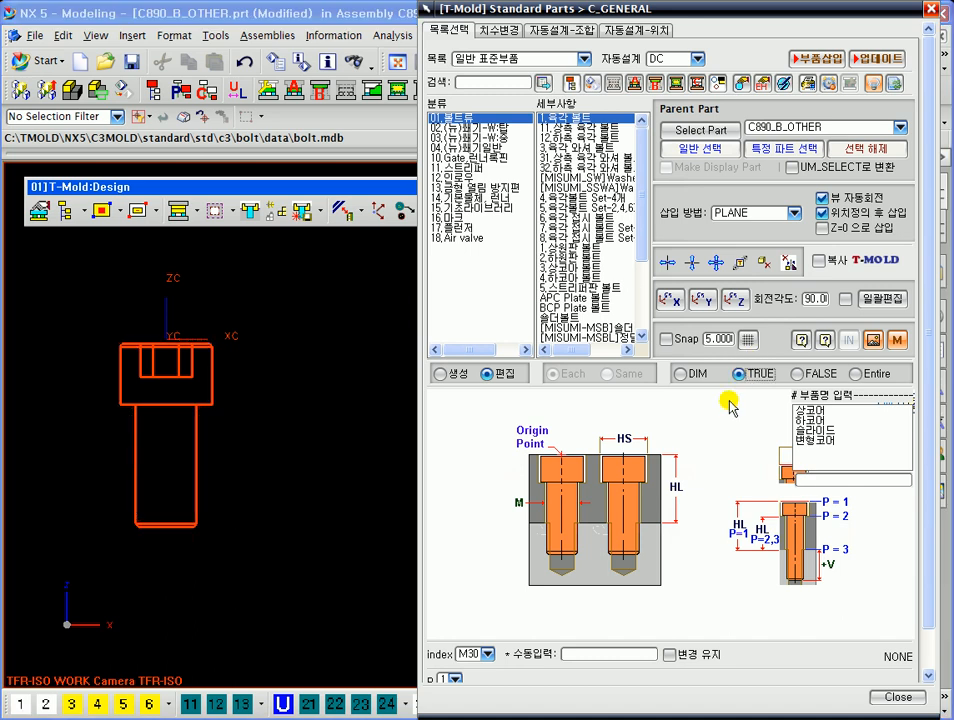
pyautogui.click(797, 375)
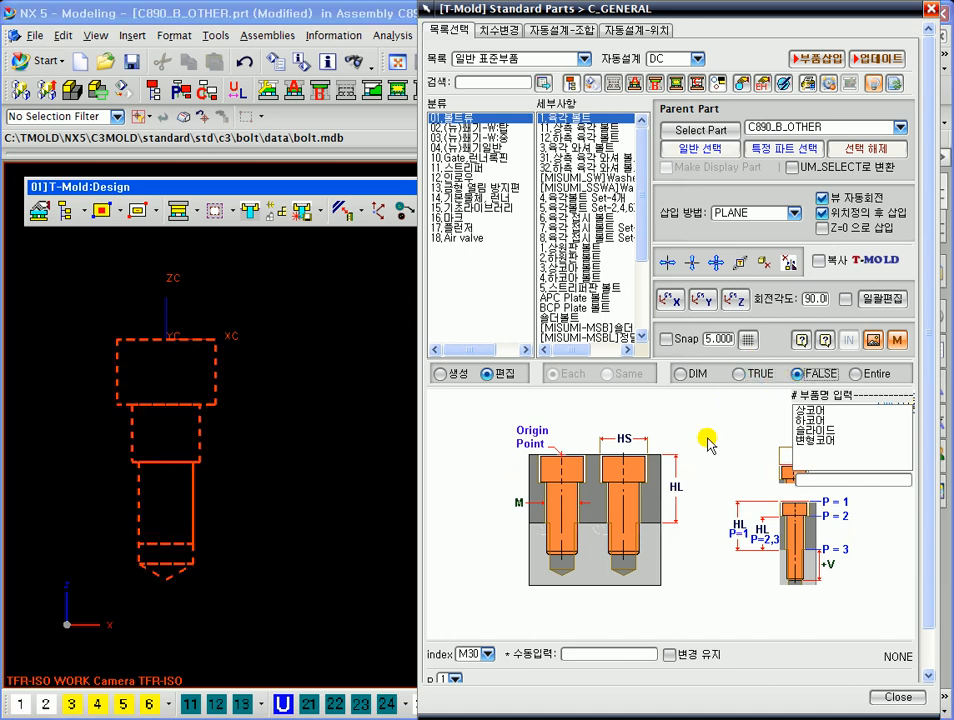
pyautogui.scroll(2, 165, 398)
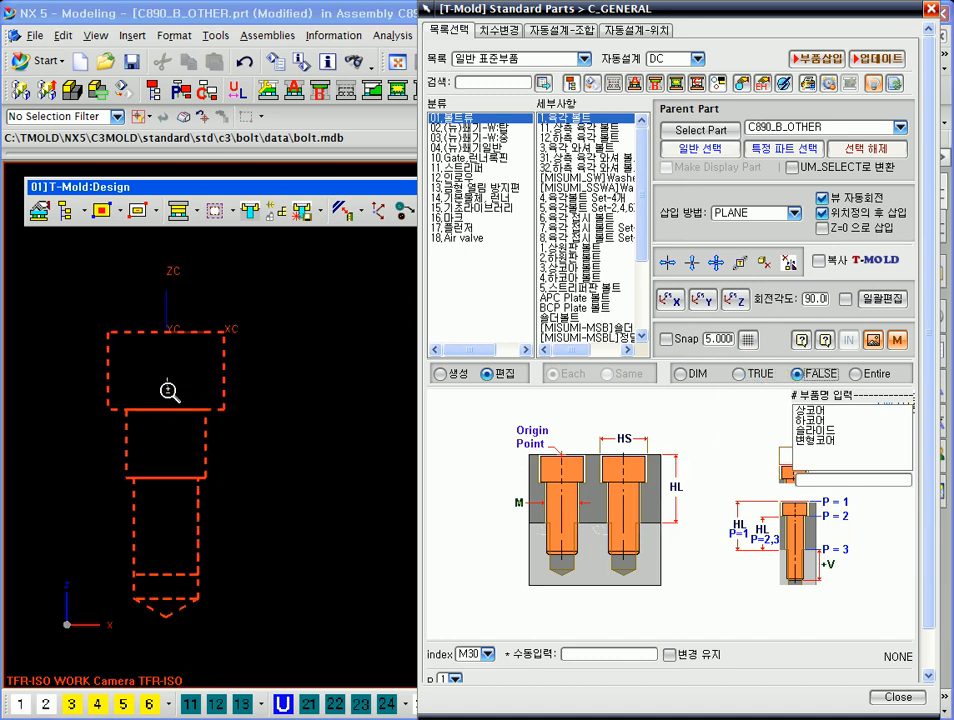
pyautogui.click(856, 375)
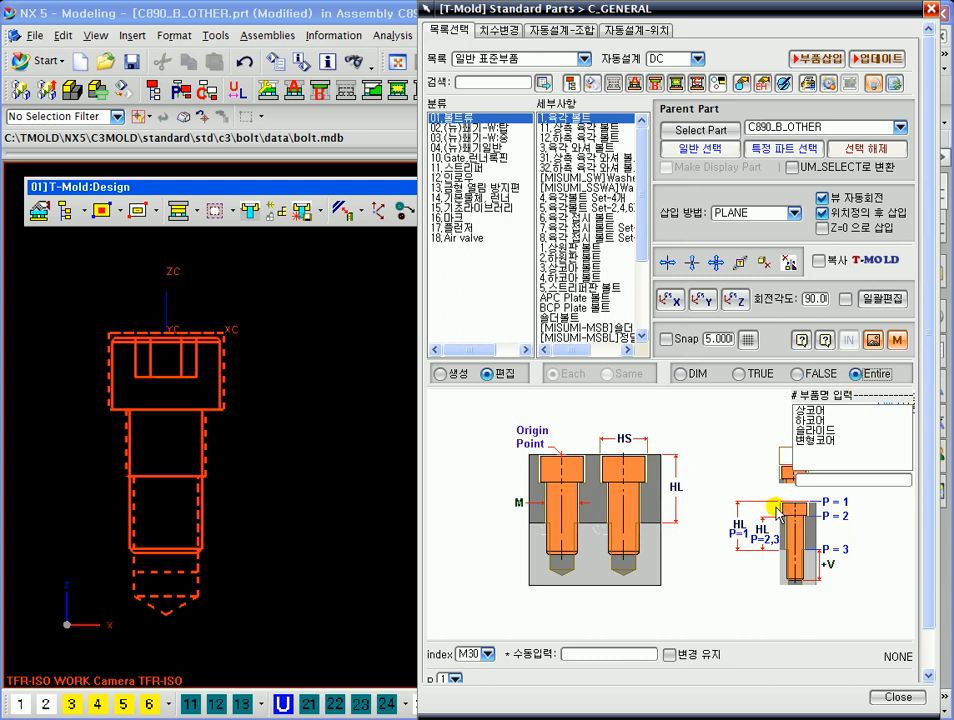
pyautogui.scroll(-3, 276, 473)
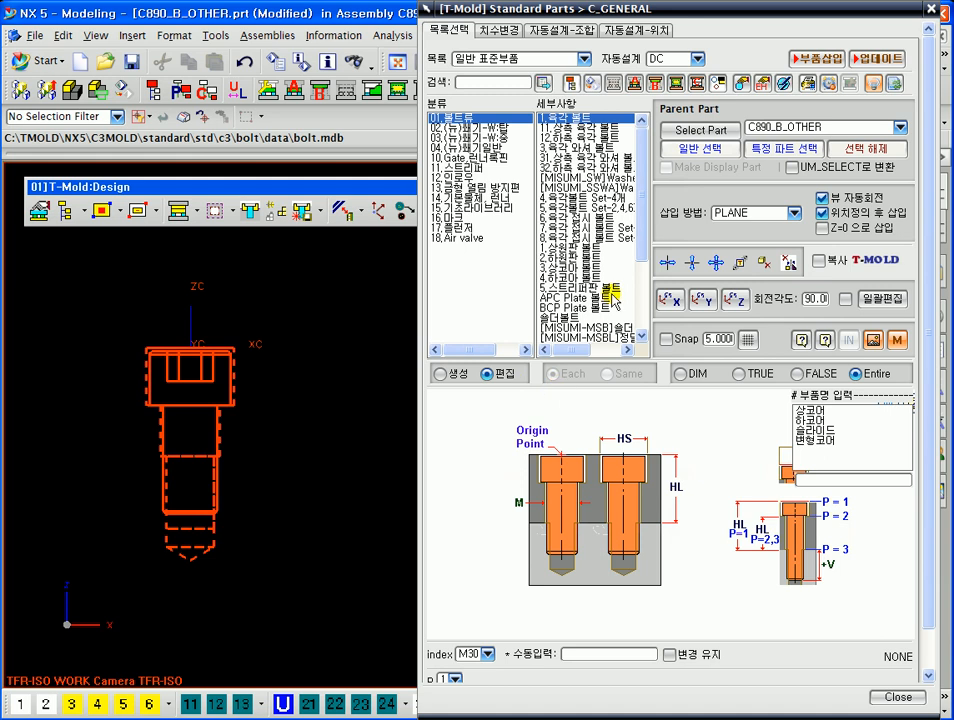
pyautogui.keyDown('shift'); pyautogui.moveTo(266, 456); pyautogui.dragTo(325, 460, button='middle'); pyautogui.keyUp('shift')
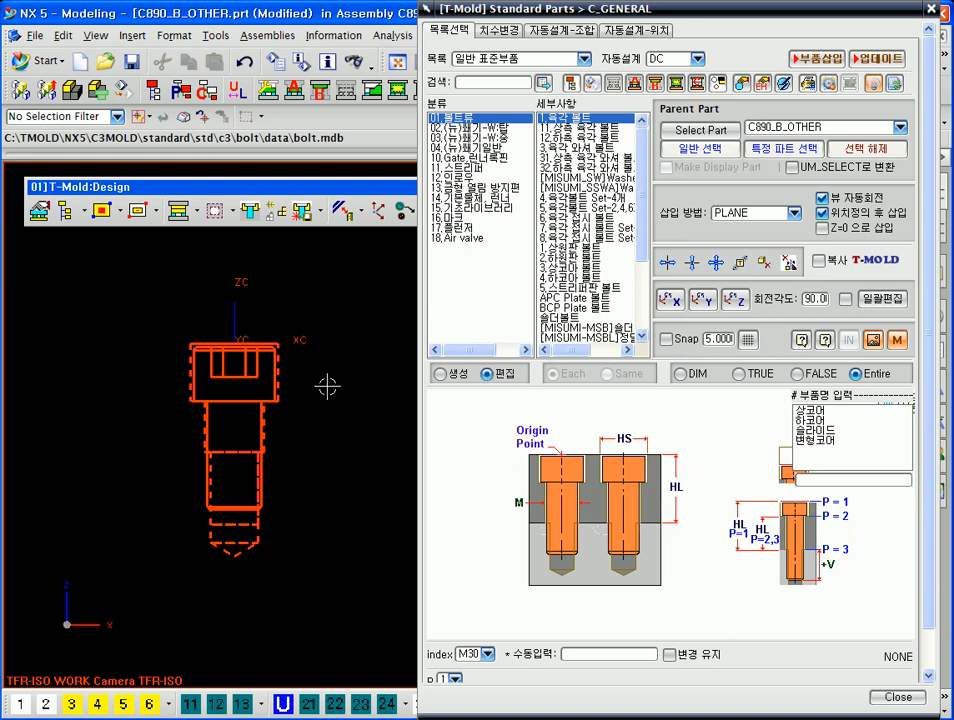
# Alternate Standard Parts between creation (생성) for 01.볼트류 and editing (편집) of the placed bolt, finishing in creation mode
pyautogui.click(459, 117)
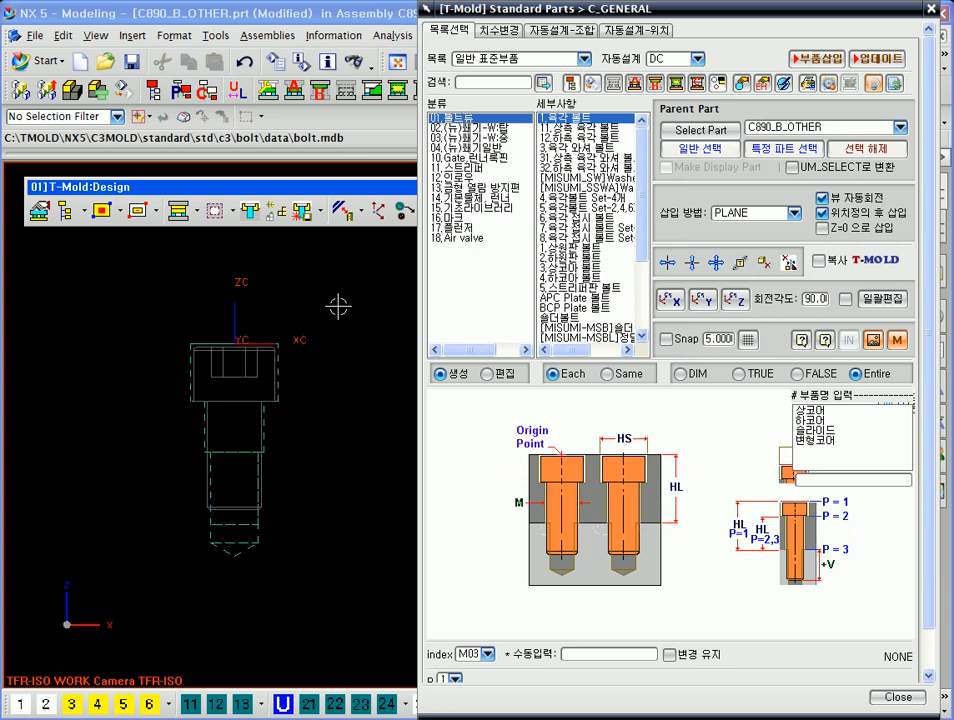
pyautogui.keyDown('shift'); pyautogui.moveTo(334, 309); pyautogui.dragTo(259, 368, button='middle'); pyautogui.keyUp('shift')
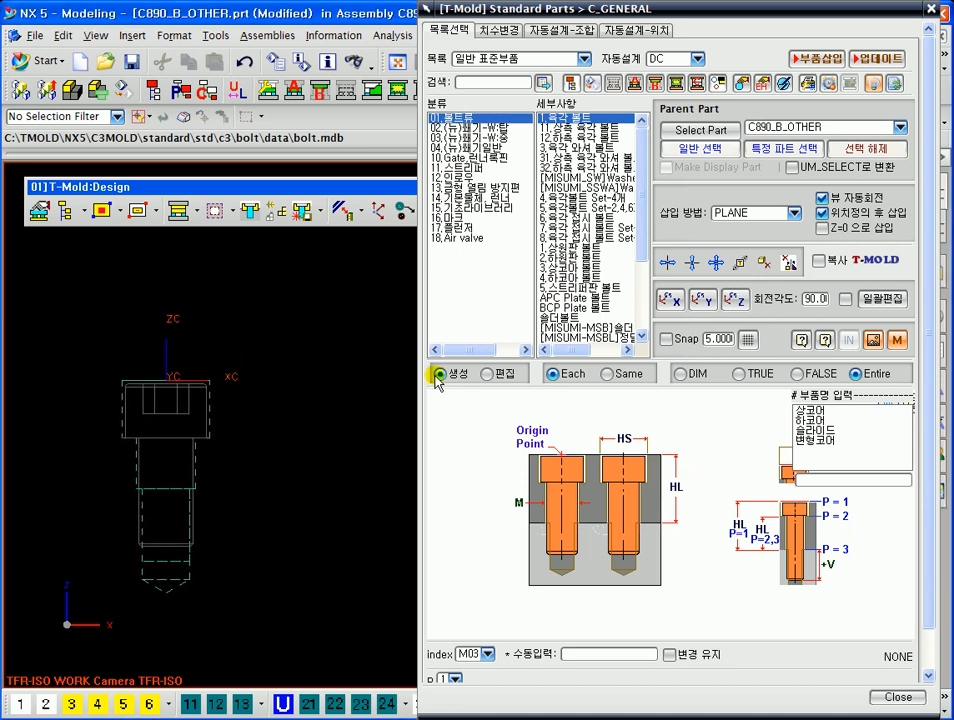
pyautogui.click(813, 62)
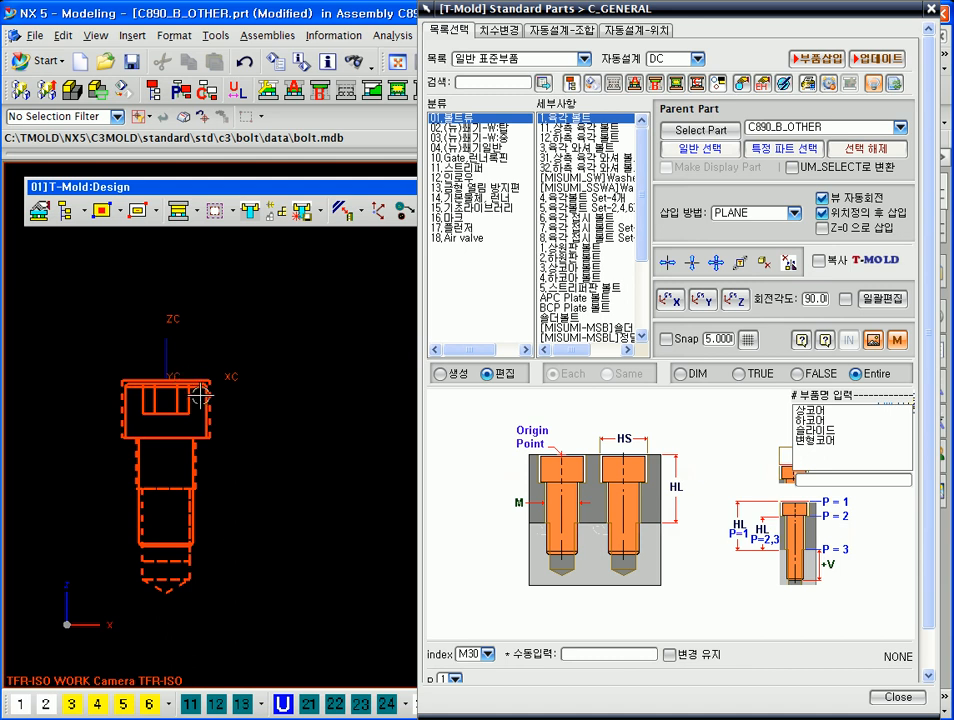
pyautogui.click(441, 373)
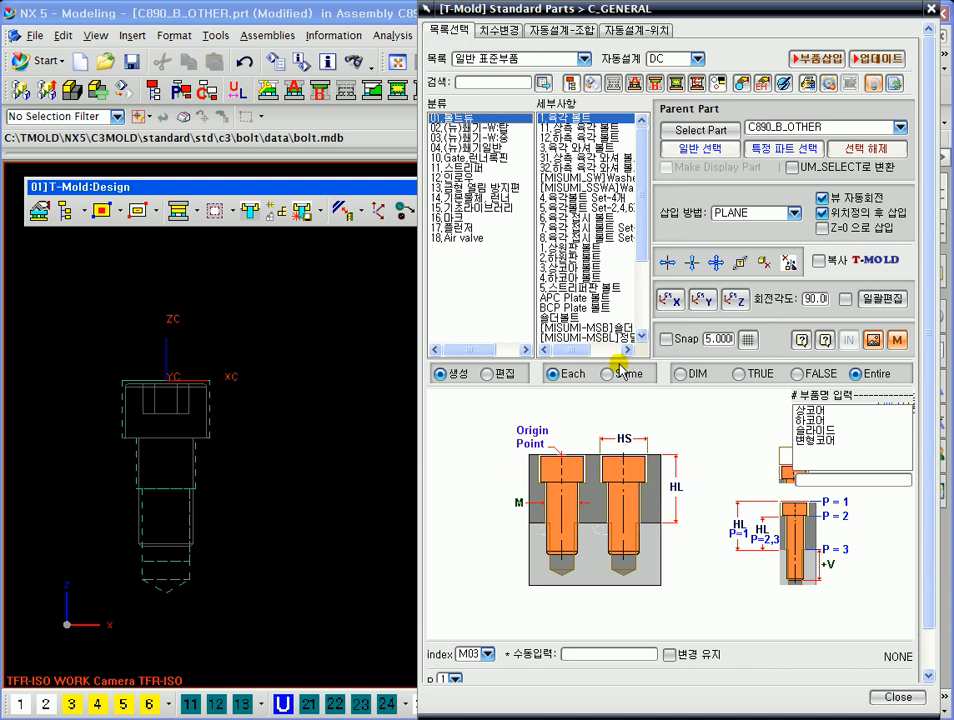
pyautogui.scroll(-1, 221, 426)
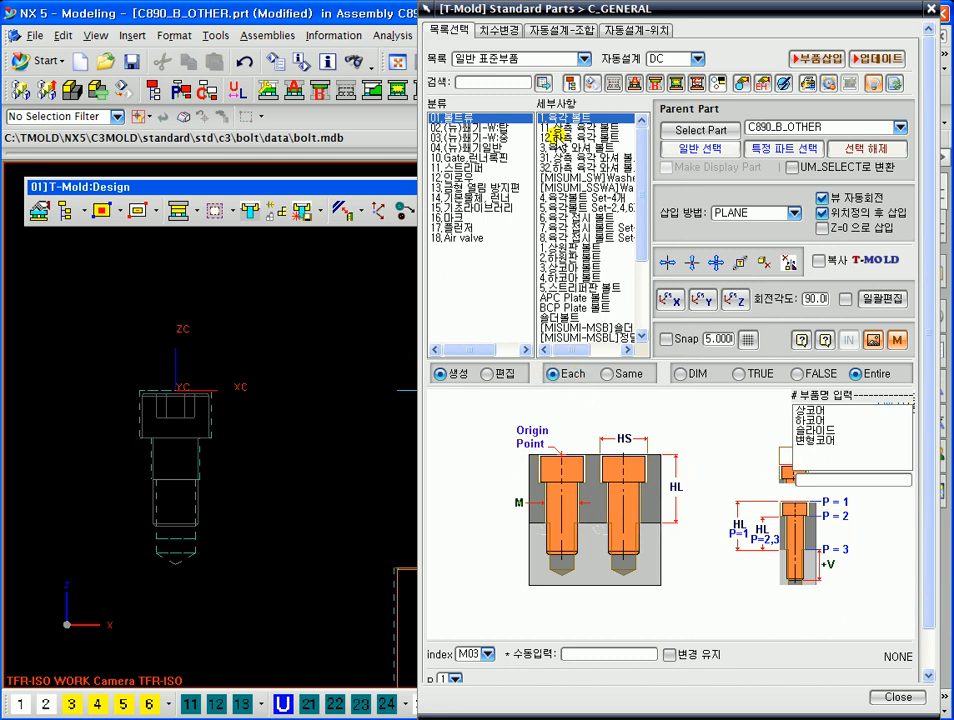
# Compare the part selection and insertion options of the 육각 볼트 with its dimension-change parameters
pyautogui.moveTo(556, 14); pyautogui.dragTo(474, 13)
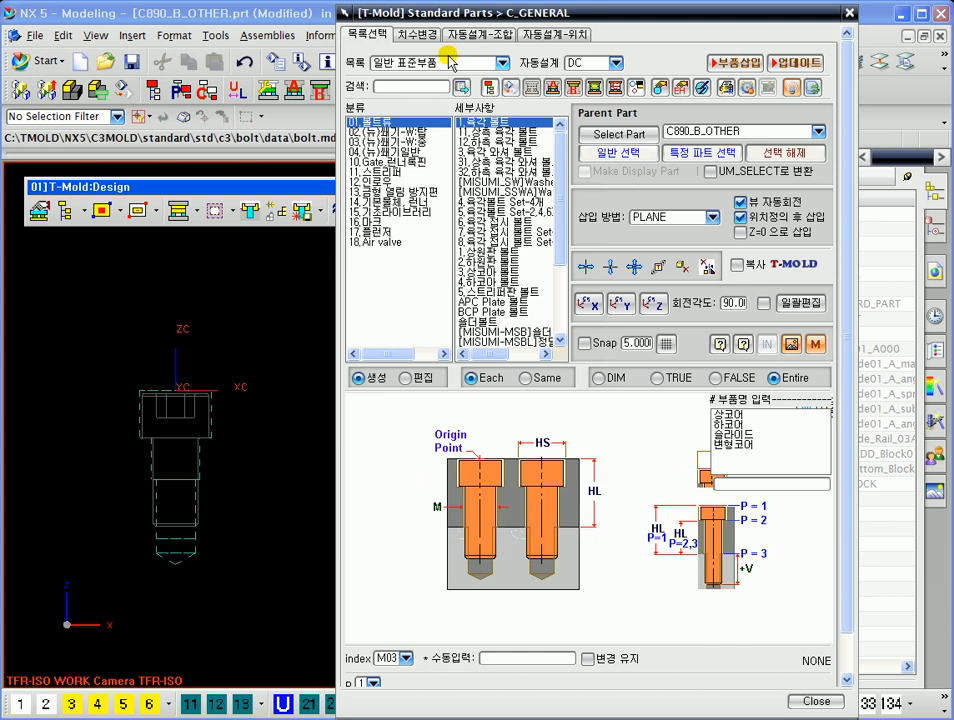
pyautogui.moveTo(384, 12); pyautogui.dragTo(366, 12)
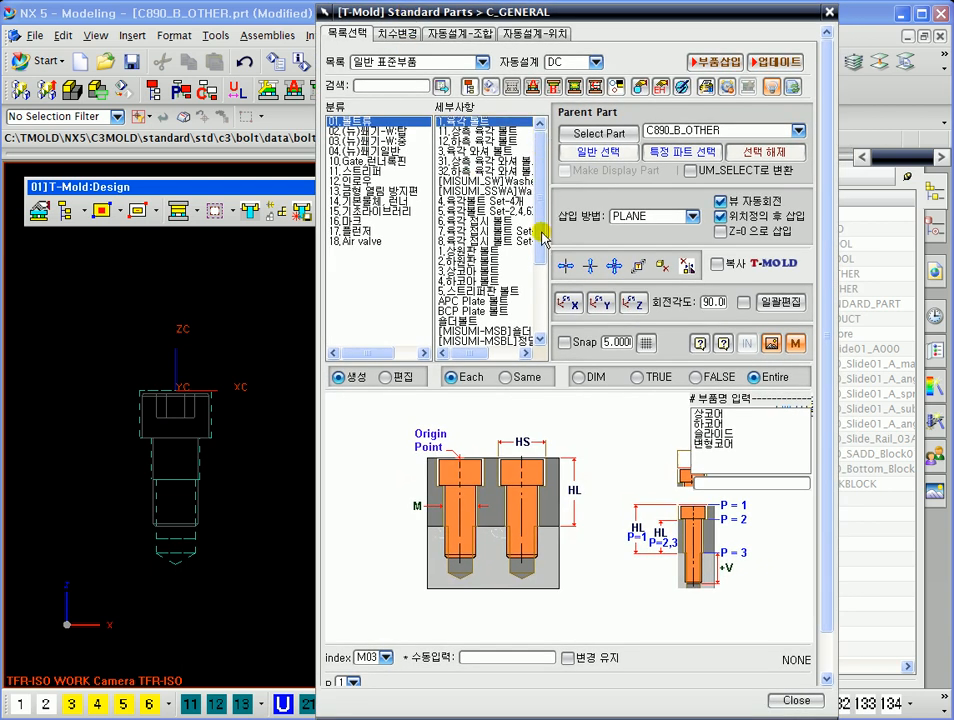
pyautogui.scroll(-1, 640, 420)
pyautogui.scroll(1, 640, 420)
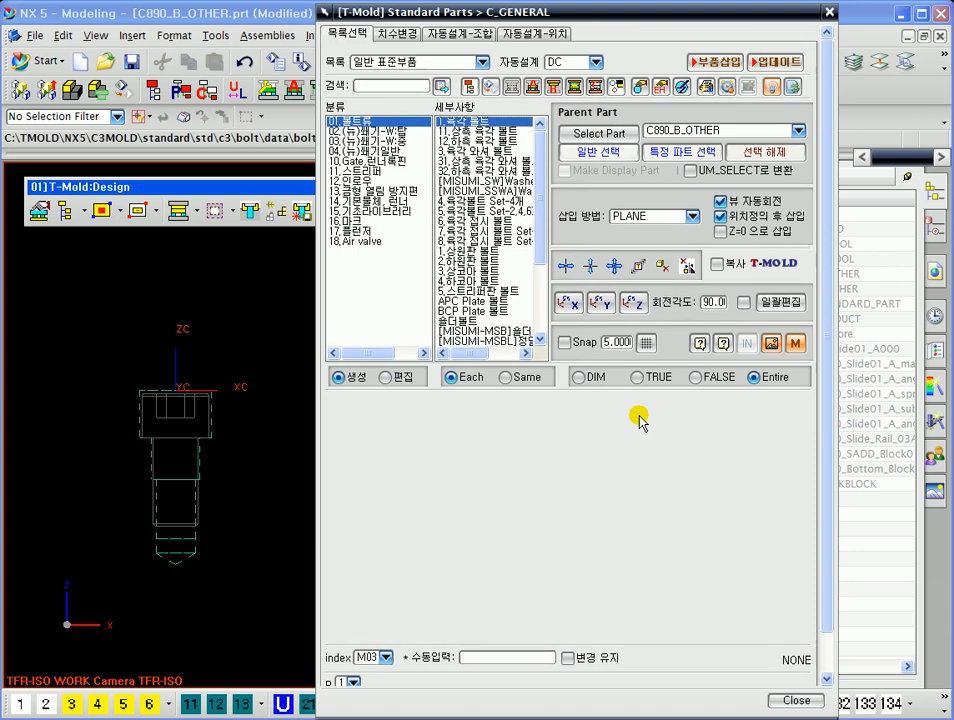
pyautogui.click(400, 33)
pyautogui.moveTo(417, 15); pyautogui.dragTo(459, 22)
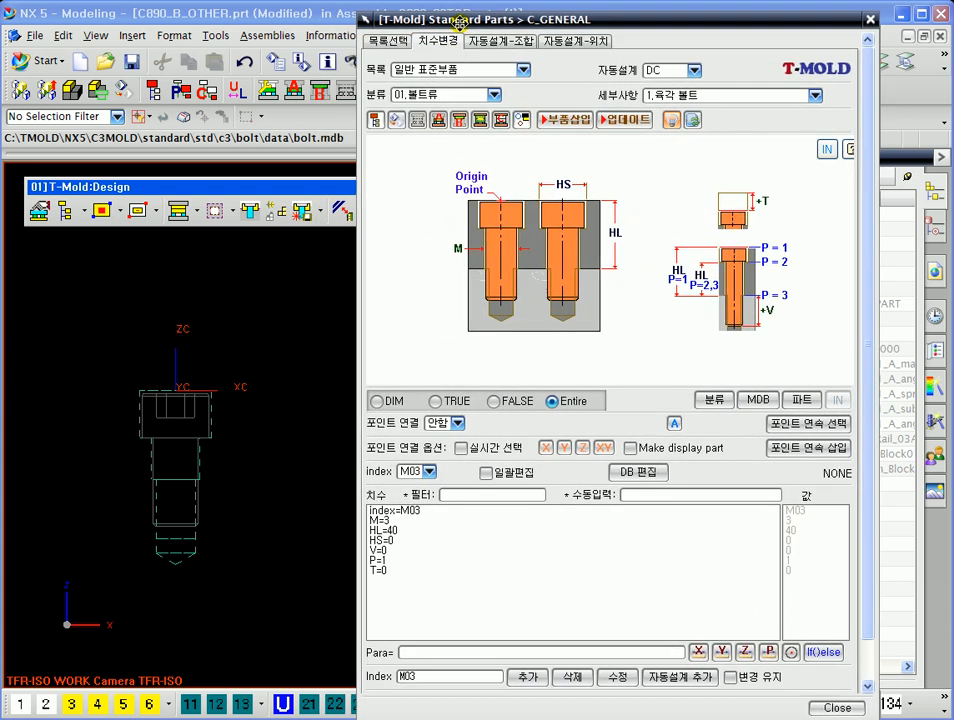
pyautogui.click(398, 40)
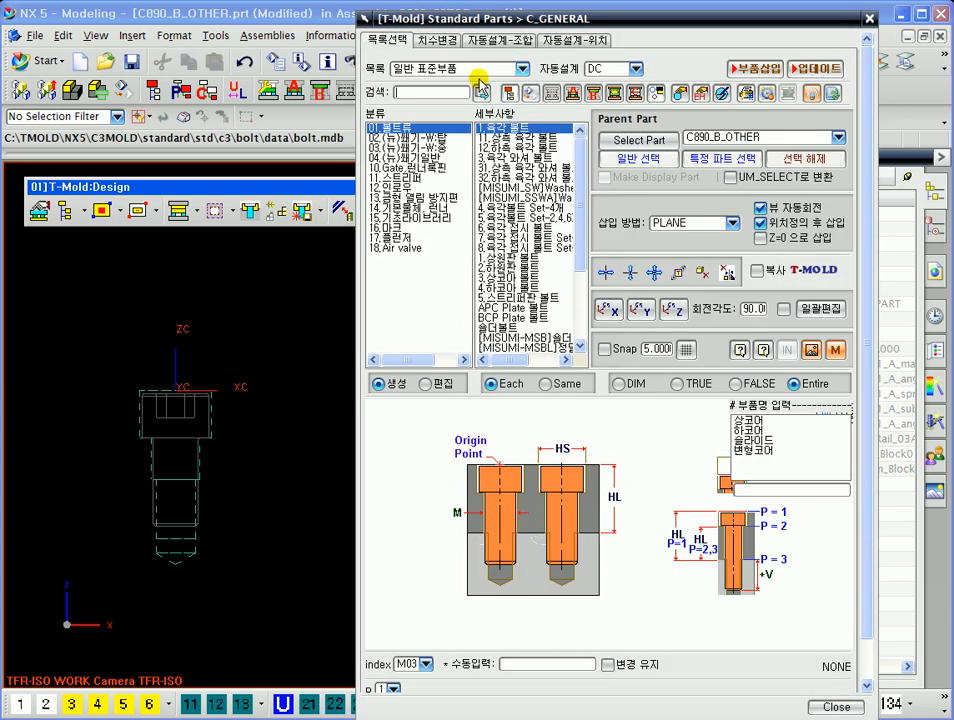
pyautogui.click(437, 40)
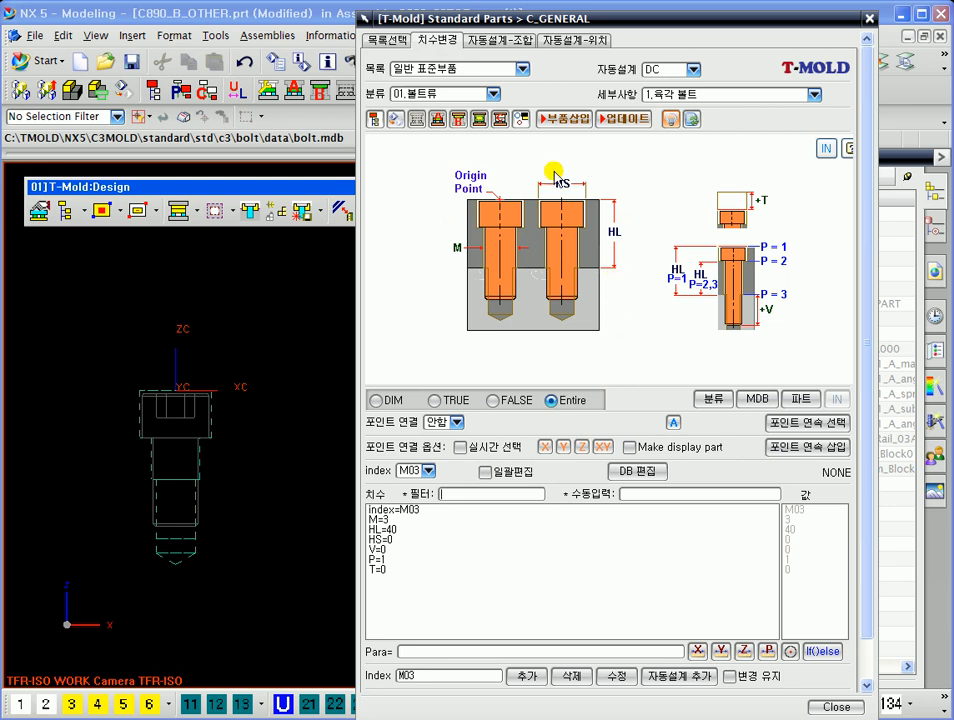
pyautogui.click(394, 41)
pyautogui.moveTo(418, 24); pyautogui.dragTo(408, 24)
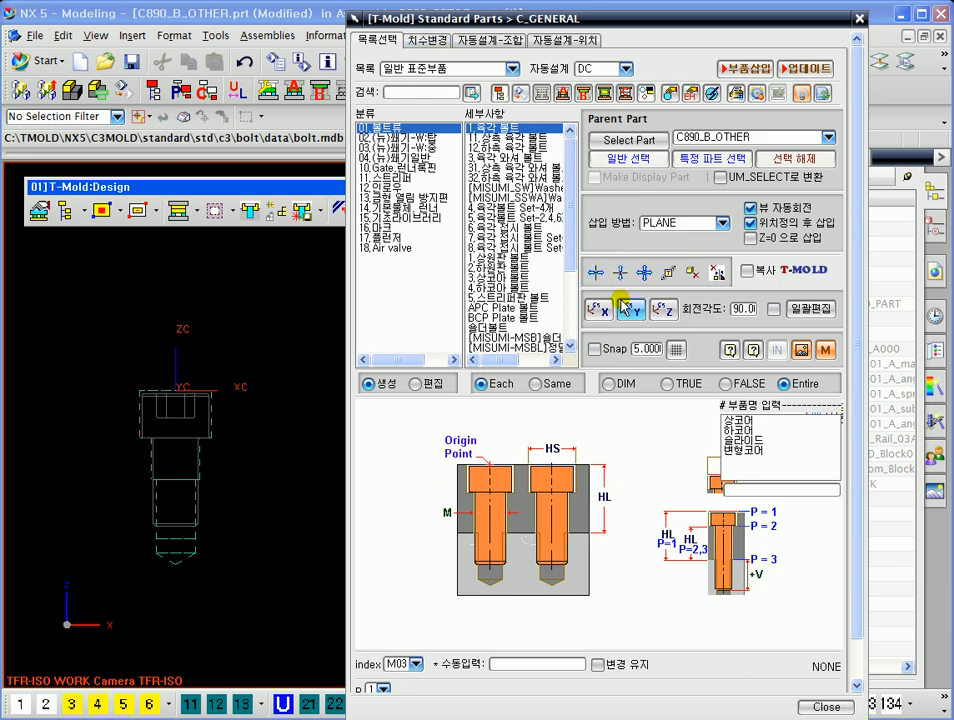
pyautogui.click(432, 41)
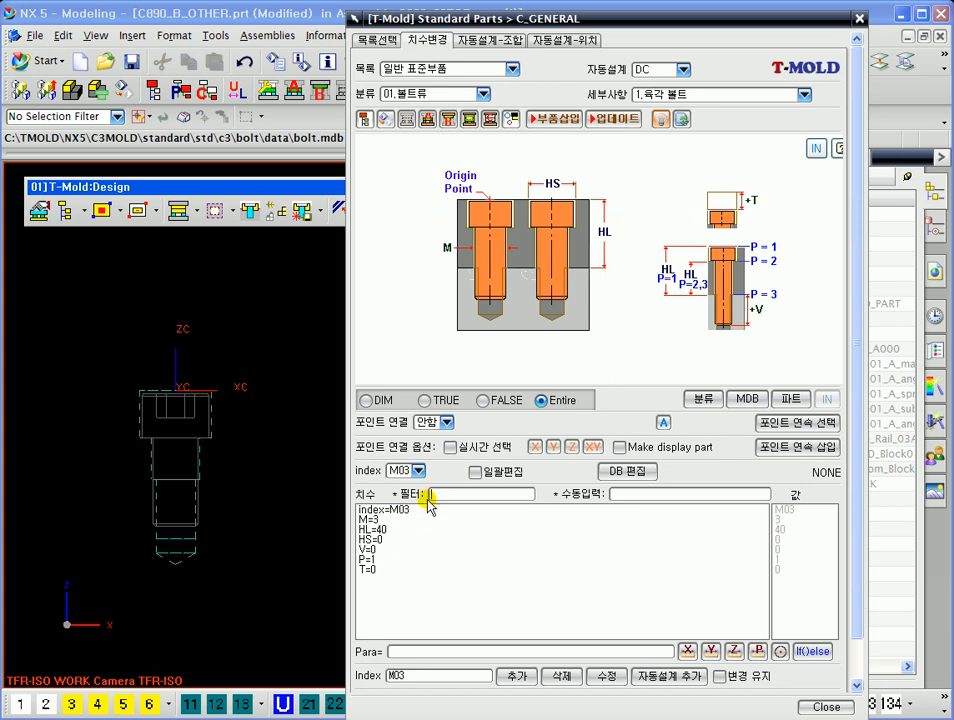
pyautogui.click(380, 41)
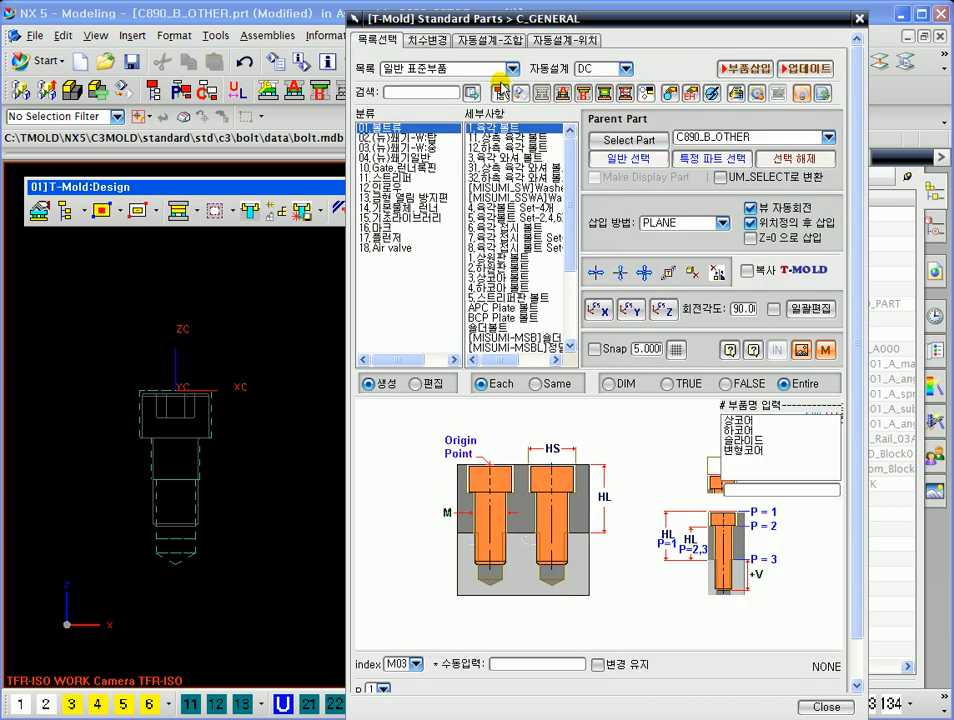